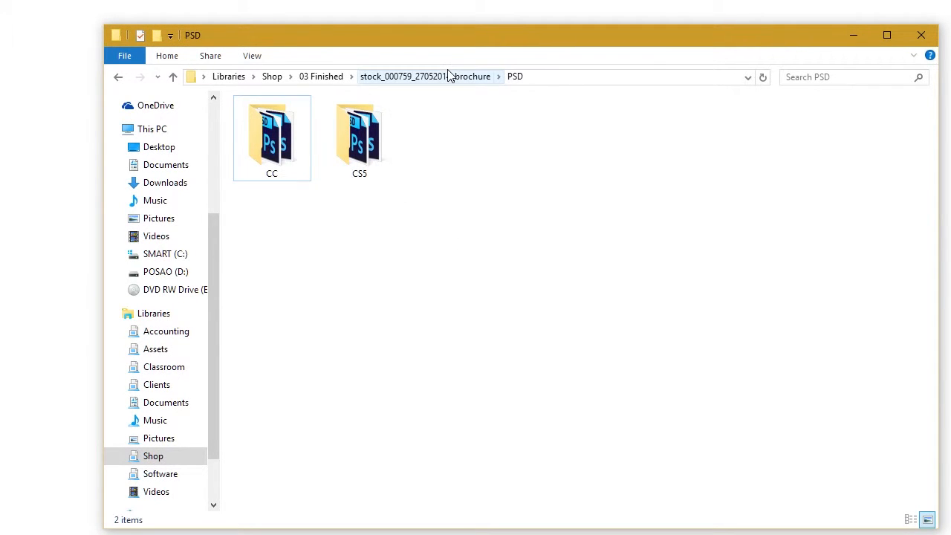
Open the CS5 folder inside the brochure's PSD folder.
{"action": "left_click", "coordinate": [275, 149]}
{"action": "left_click", "coordinate": [331, 140]}
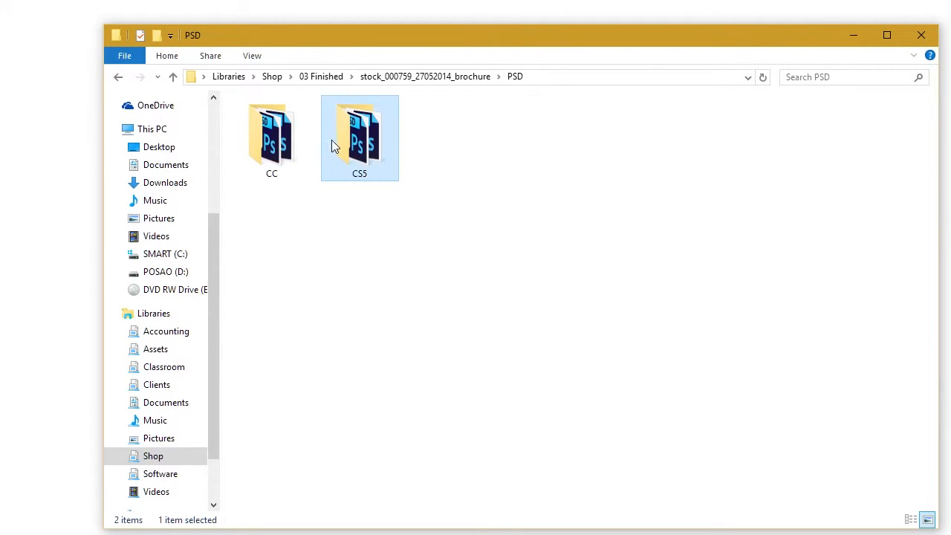
{"action": "left_click", "coordinate": [294, 129]}
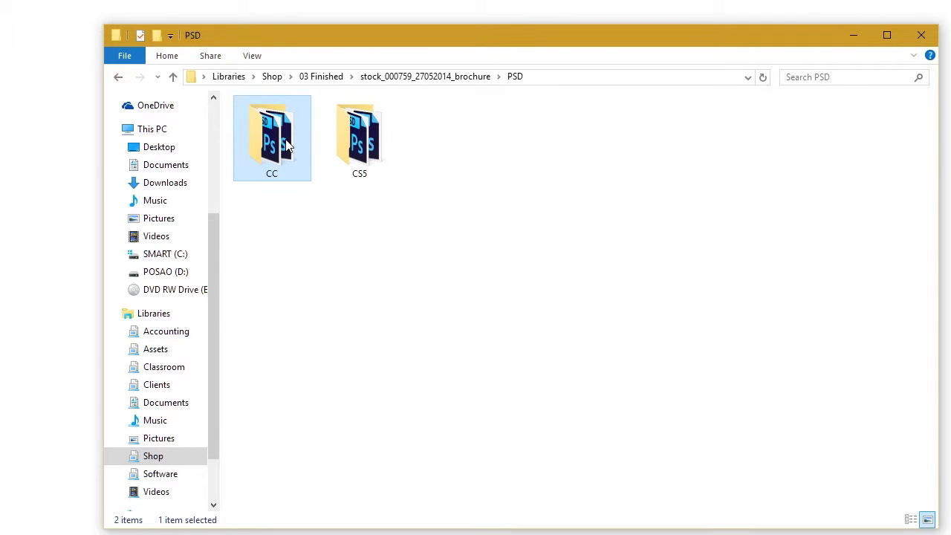
{"action": "left_click", "coordinate": [463, 144]}
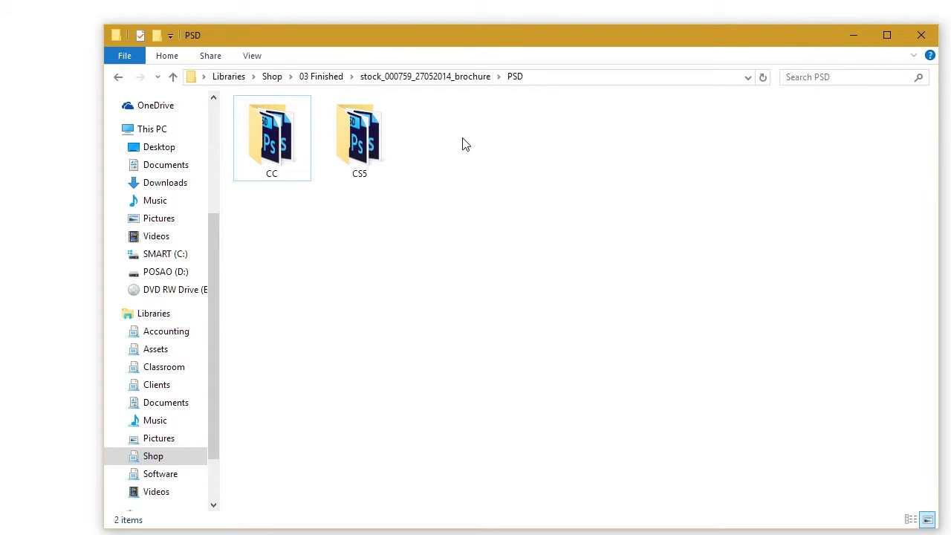
{"action": "double_click", "coordinate": [375, 134]}
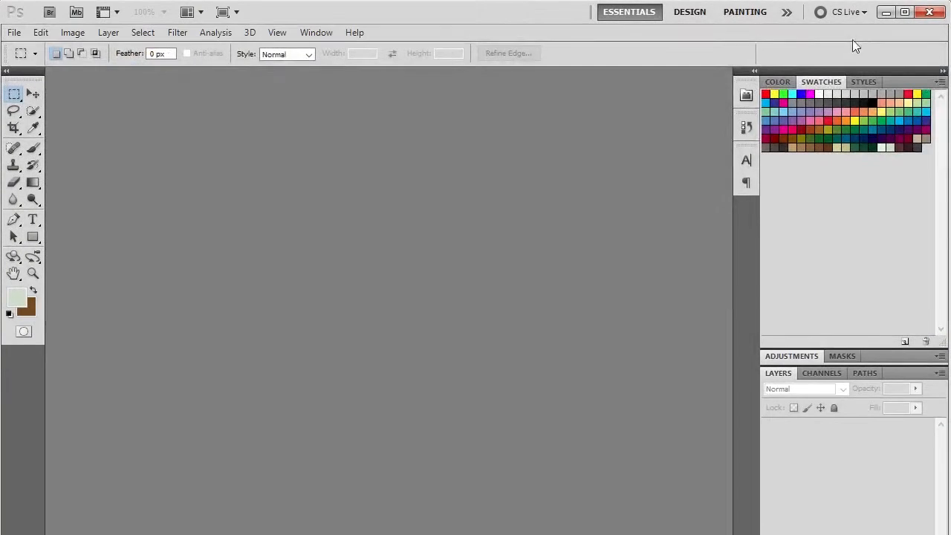
Open the file smart shop_000759_brochure_retro 1 from the CS5 folder in Photoshop.
{"action": "left_click_drag", "start_coordinate": [451, 476], "coordinate": [464, 531]}
{"action": "left_click", "coordinate": [33, 95]}
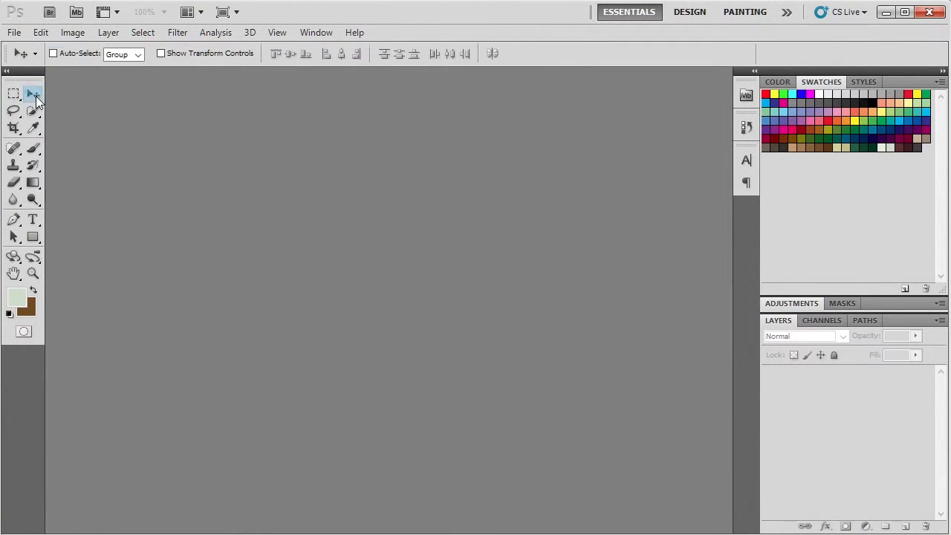
{"action": "key", "text": "alt+Tab"}
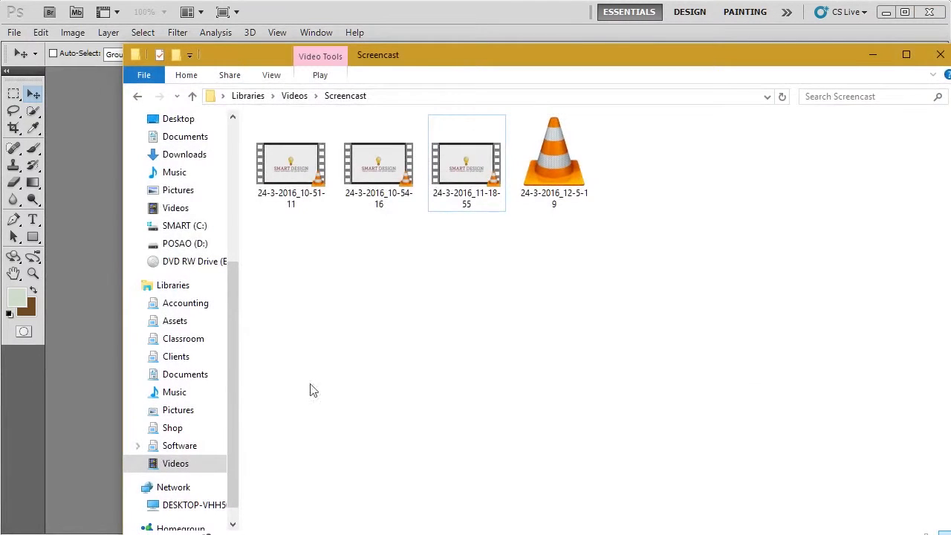
{"action": "left_click", "coordinate": [874, 53]}
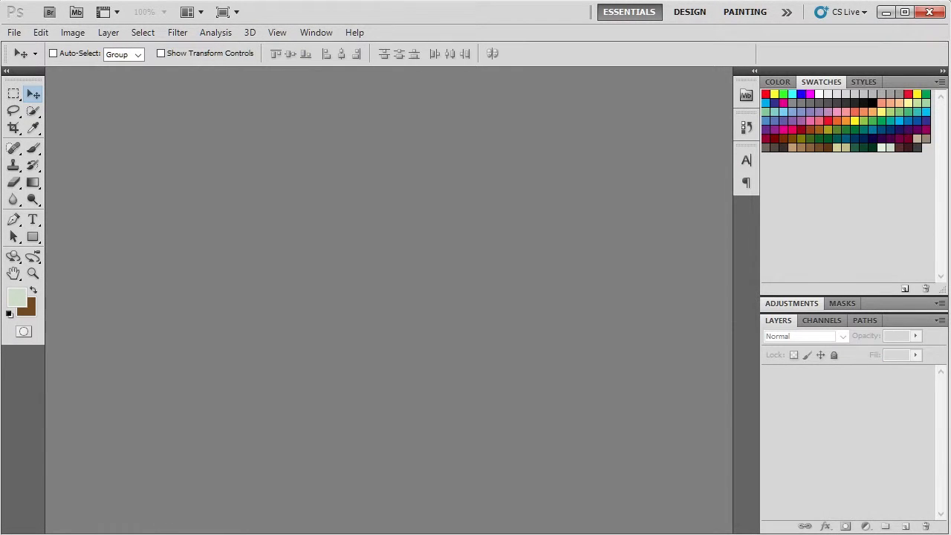
{"action": "key", "text": "alt+Tab"}
{"action": "left_click", "coordinate": [555, 132]}
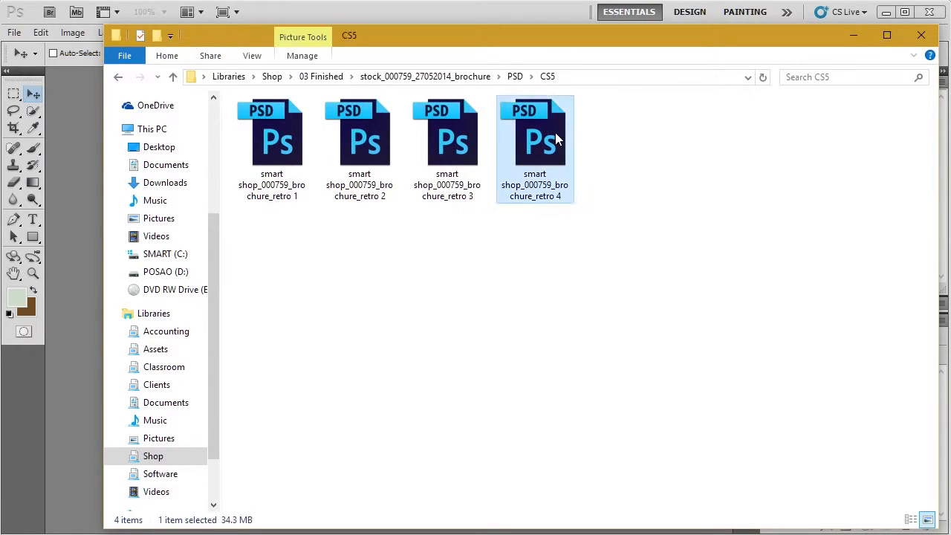
{"action": "left_click_drag", "start_coordinate": [266, 149], "coordinate": [72, 149]}
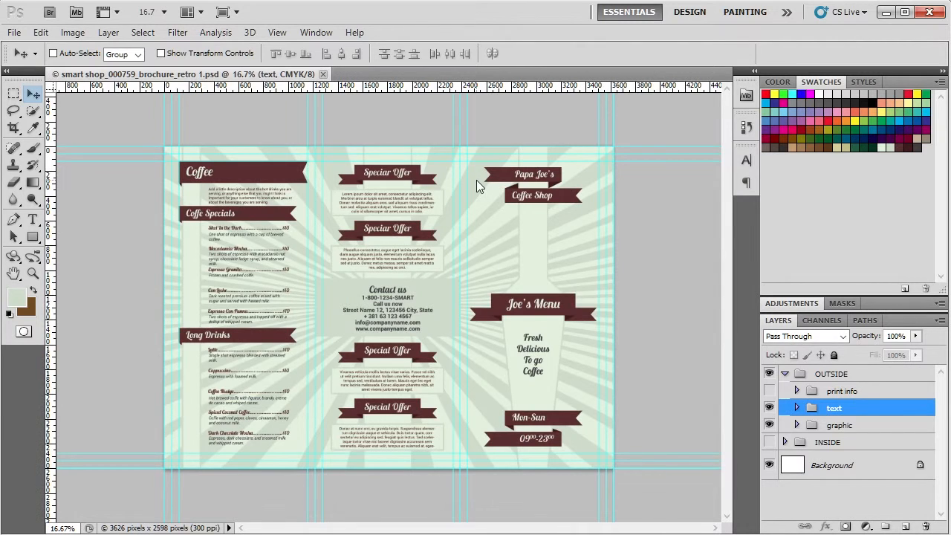
Expand the graphic group and its first color 3 subgroup, and select the banner top layer.
{"action": "scroll", "coordinate": [419, 189], "scroll_direction": "up", "scroll_amount": 2}
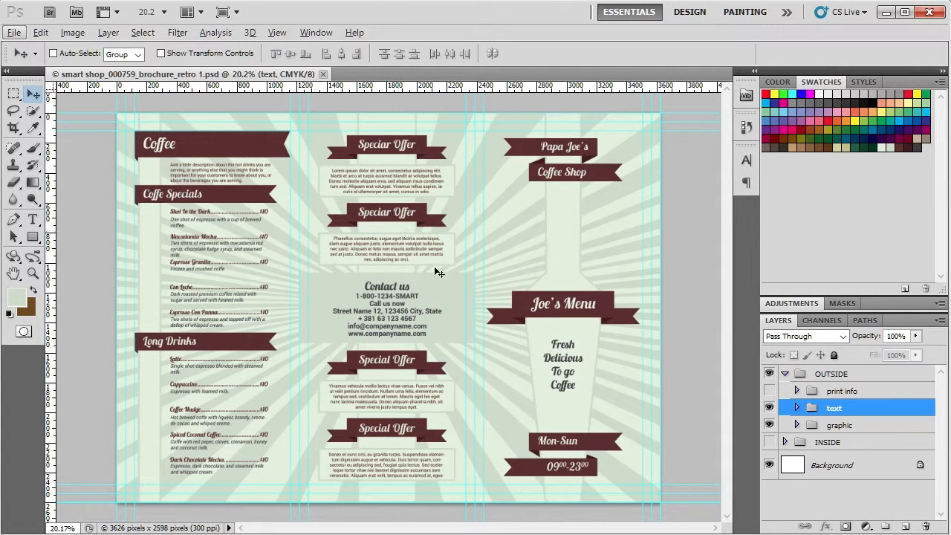
{"action": "left_click", "coordinate": [796, 425]}
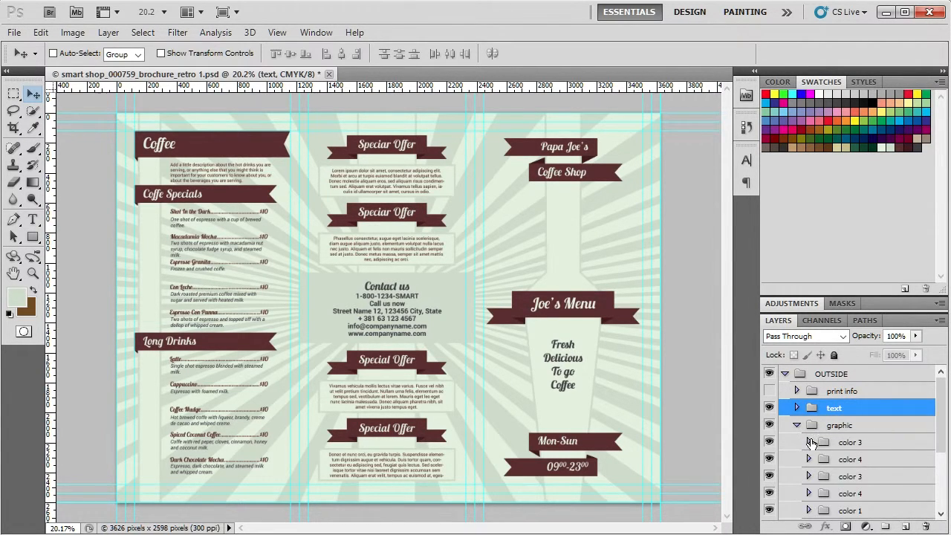
{"action": "left_click", "coordinate": [809, 442]}
{"action": "scroll", "coordinate": [812, 444], "scroll_direction": "down", "scroll_amount": 2}
{"action": "left_click", "coordinate": [827, 414]}
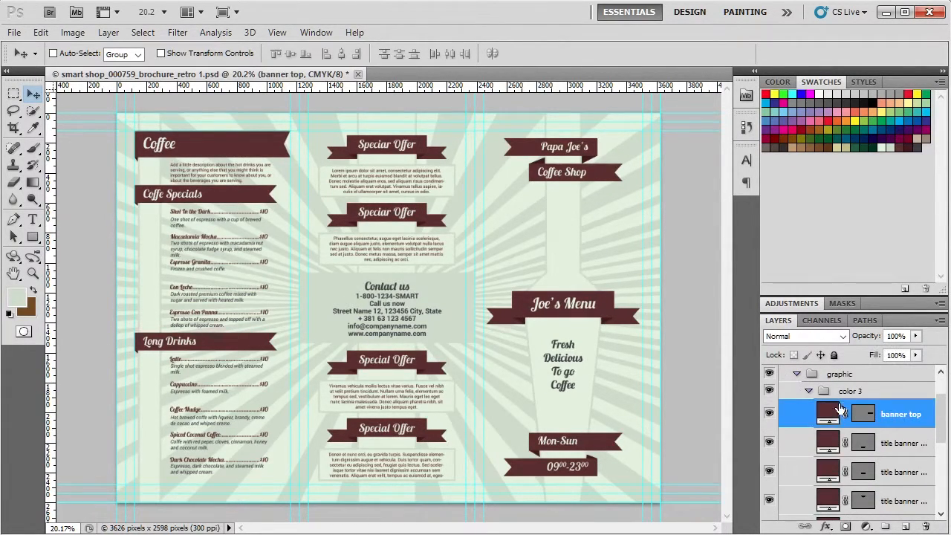
Set the banner top layer's solid fill to dark red with CMYK values 0, 100, 100 and 50.
{"action": "double_click", "coordinate": [831, 416]}
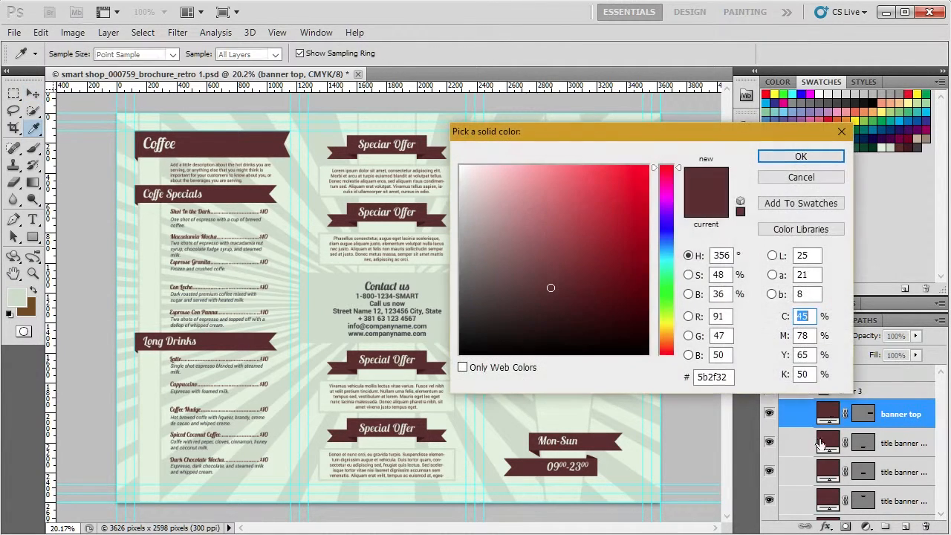
{"action": "mouse_move", "coordinate": [616, 215]}
{"action": "left_mouse_down"}
{"action": "mouse_move", "coordinate": [599, 189]}
{"action": "mouse_move", "coordinate": [505, 282]}
{"action": "mouse_move", "coordinate": [579, 193]}
{"action": "mouse_move", "coordinate": [593, 245]}
{"action": "mouse_move", "coordinate": [616, 218]}
{"action": "mouse_move", "coordinate": [615, 229]}
{"action": "left_mouse_up"}
{"action": "mouse_move", "coordinate": [679, 171]}
{"action": "left_mouse_down"}
{"action": "mouse_move", "coordinate": [683, 213]}
{"action": "mouse_move", "coordinate": [681, 186]}
{"action": "left_mouse_up"}
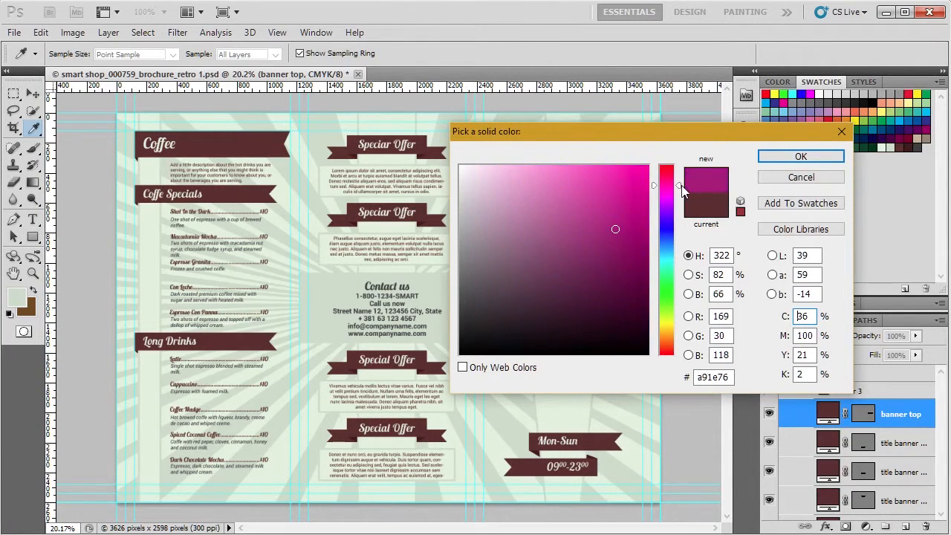
{"action": "double_click", "coordinate": [801, 316]}
{"action": "double_click", "coordinate": [809, 335]}
{"action": "double_click", "coordinate": [810, 317]}
{"action": "type", "text": "0"}
{"action": "key", "text": "Tab"}
{"action": "type", "text": "100"}
{"action": "key", "text": "Tab"}
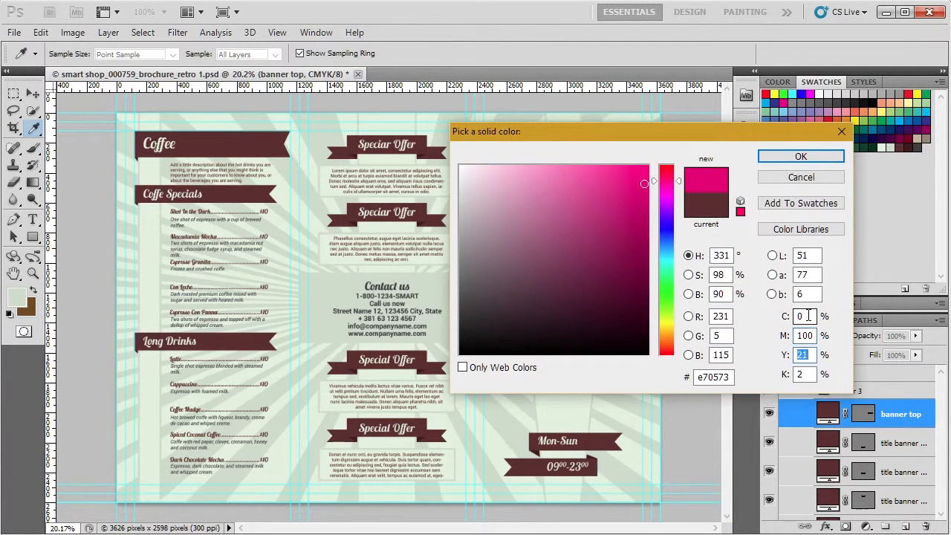
{"action": "type", "text": "100"}
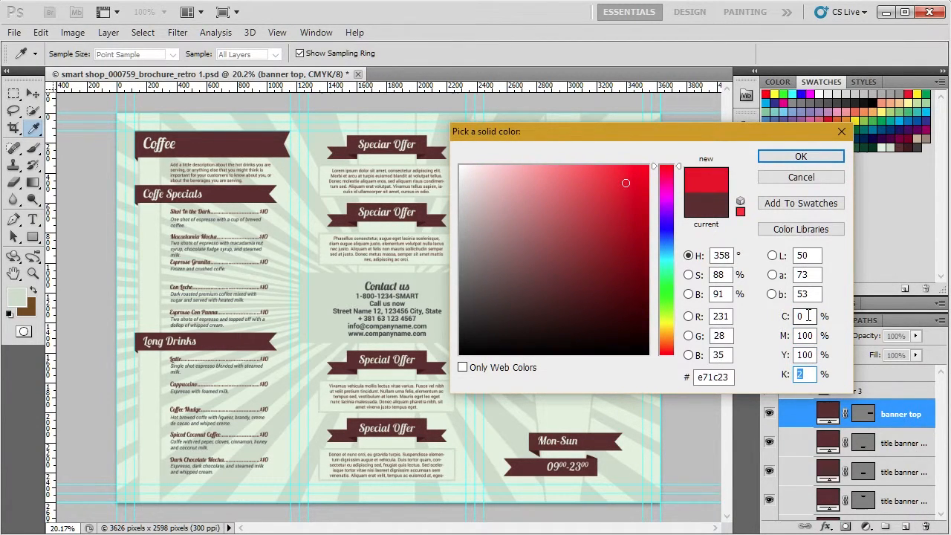
{"action": "type", "text": "50"}
{"action": "key", "text": "Tab"}
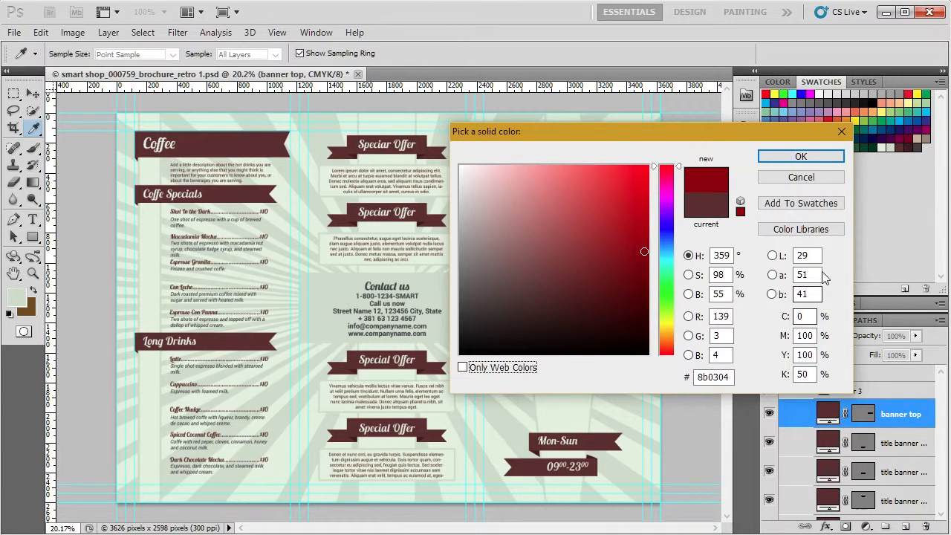
{"action": "left_click", "coordinate": [811, 155]}
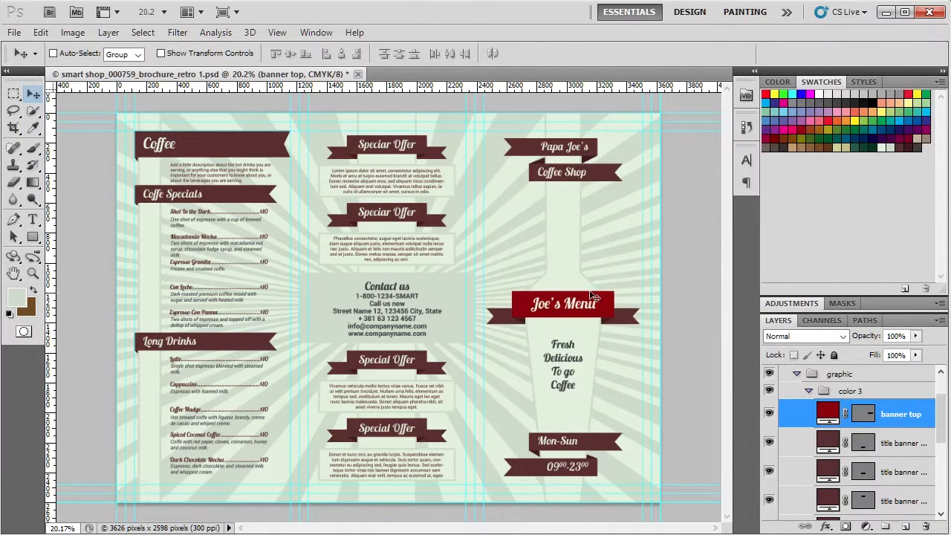
Set the foreground color to the dark red sampled from the Joe's Menu banner.
{"action": "left_click", "coordinate": [825, 444]}
{"action": "scroll", "coordinate": [824, 449], "scroll_direction": "down", "scroll_amount": 5}
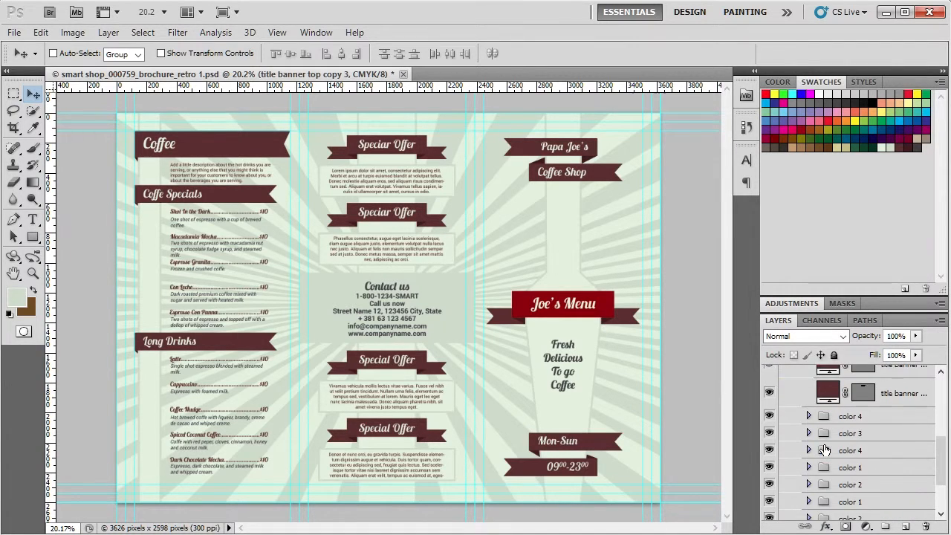
{"action": "scroll", "coordinate": [824, 449], "scroll_direction": "up", "scroll_amount": 5}
{"action": "scroll", "coordinate": [825, 449], "scroll_direction": "down", "scroll_amount": 5}
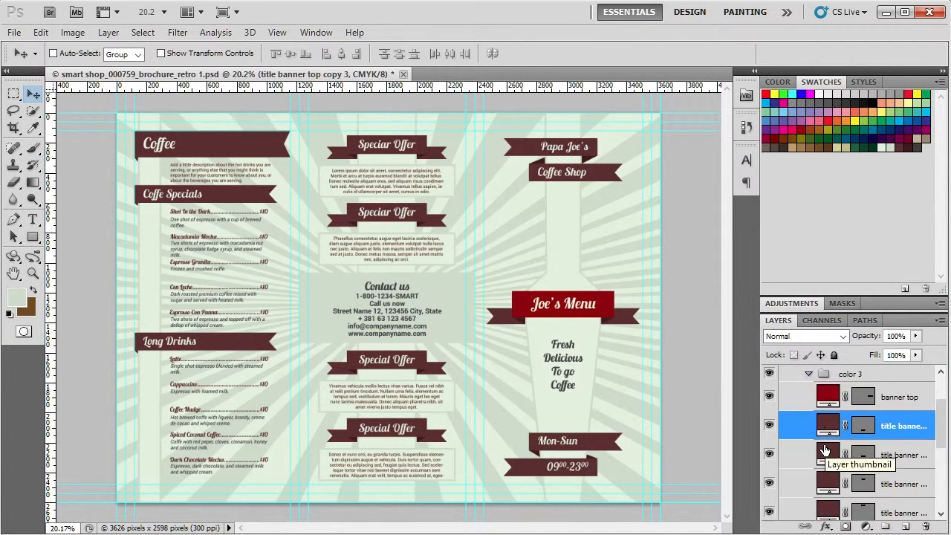
{"action": "scroll", "coordinate": [825, 446], "scroll_direction": "up", "scroll_amount": 5}
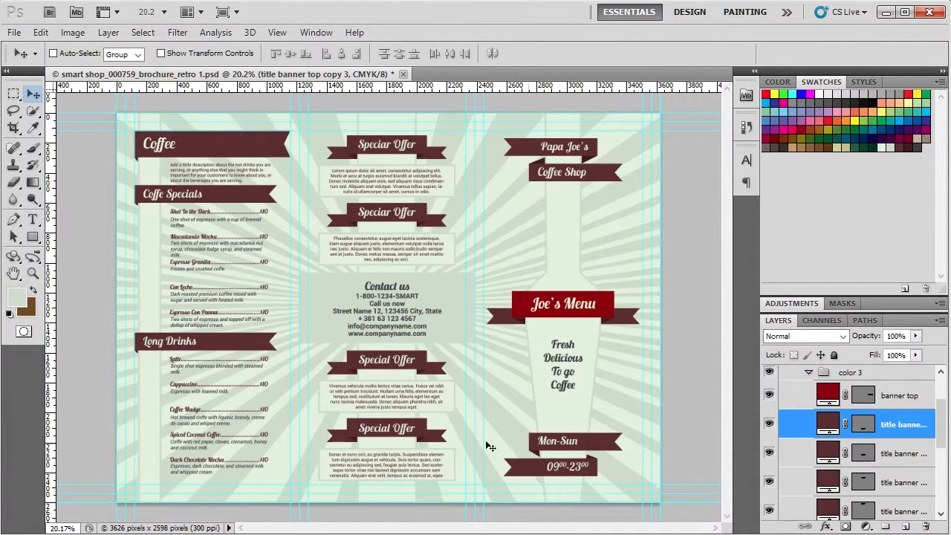
{"action": "left_click", "coordinate": [17, 299]}
{"action": "left_click_drag", "start_coordinate": [663, 129], "coordinate": [692, 326]}
{"action": "left_click", "coordinate": [605, 303]}
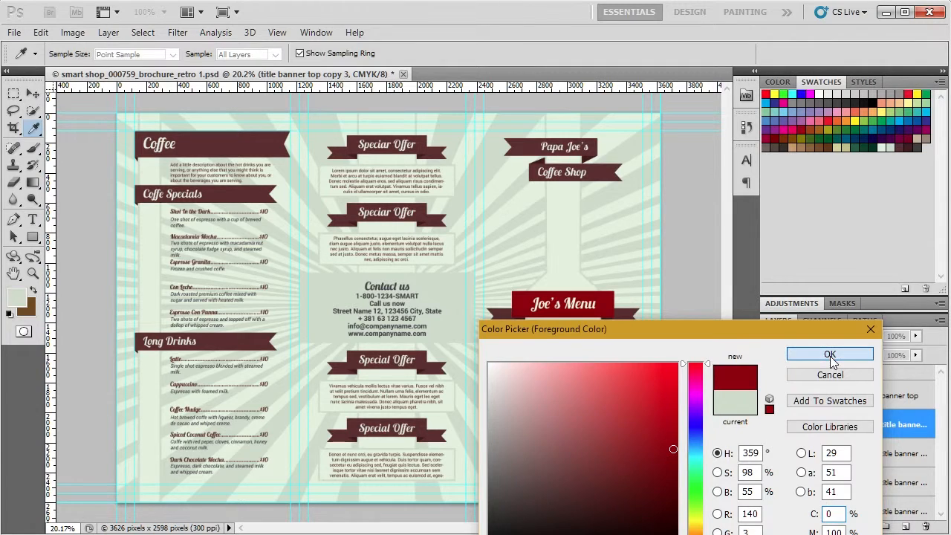
{"action": "left_click", "coordinate": [817, 355]}
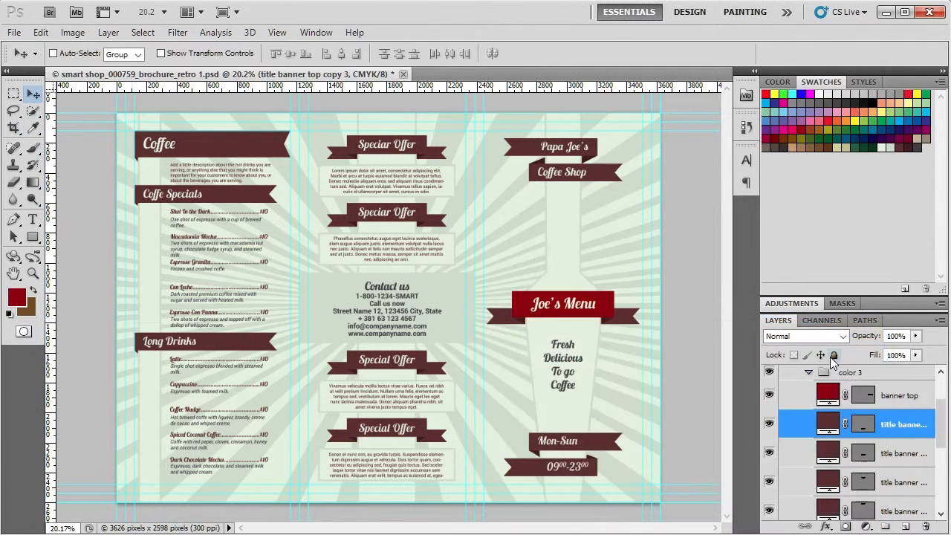
Set the background color to a brighter shade of the dark red, and swap the foreground and background colors.
{"action": "left_click", "coordinate": [35, 304]}
{"action": "left_click", "coordinate": [23, 293]}
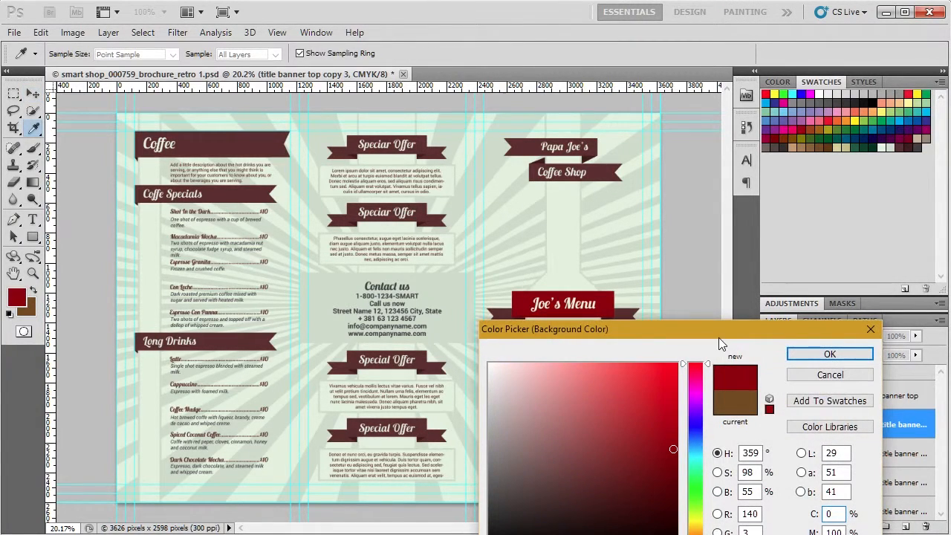
{"action": "left_click_drag", "start_coordinate": [719, 338], "coordinate": [640, 209]}
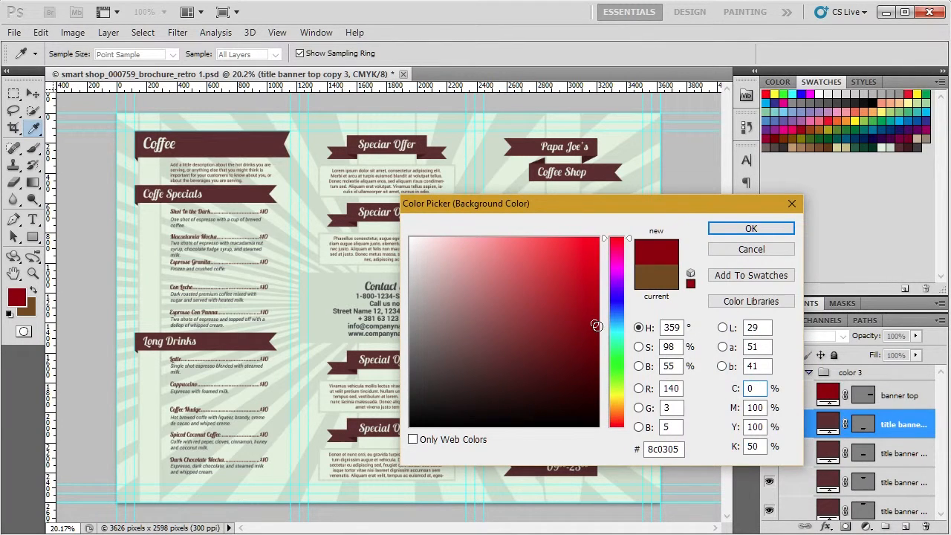
{"action": "left_click_drag", "start_coordinate": [595, 325], "coordinate": [590, 269]}
{"action": "left_click", "coordinate": [773, 228]}
{"action": "key", "text": "v"}
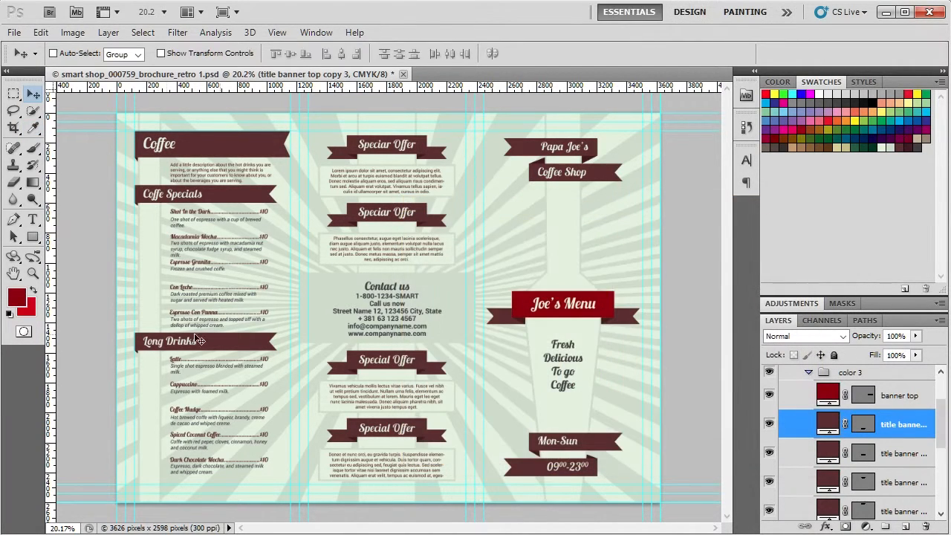
{"action": "left_click", "coordinate": [34, 292]}
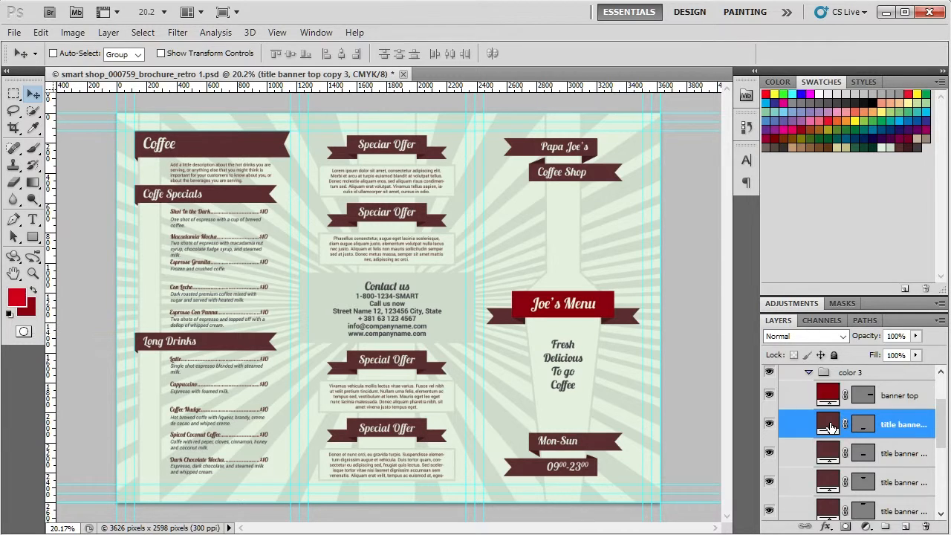
Recolor the title banner top copy 3 layer's solid fill with the dark red sampled from the background color.
{"action": "scroll", "coordinate": [832, 428], "scroll_direction": "up", "scroll_amount": 3}
{"action": "left_click", "coordinate": [844, 447]}
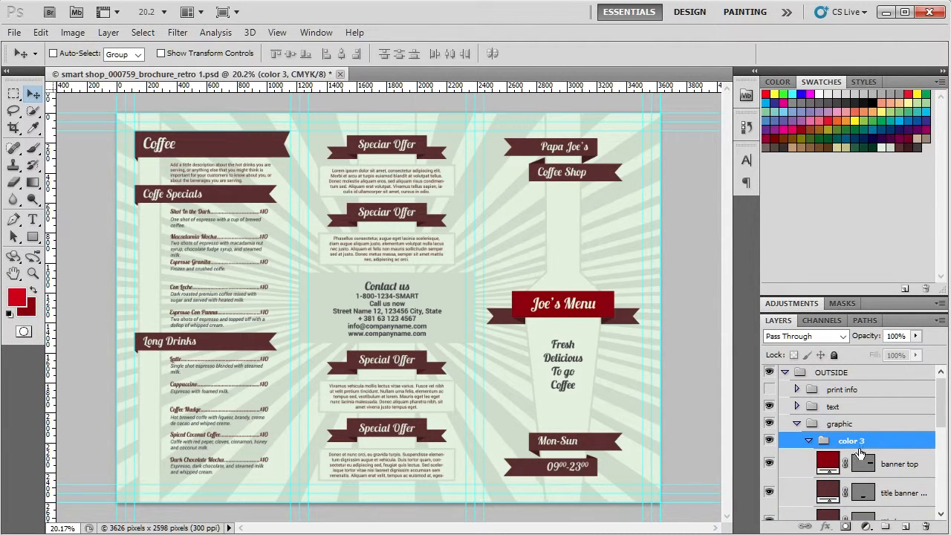
{"action": "scroll", "coordinate": [844, 443], "scroll_direction": "down", "scroll_amount": 3}
{"action": "left_click", "coordinate": [832, 422]}
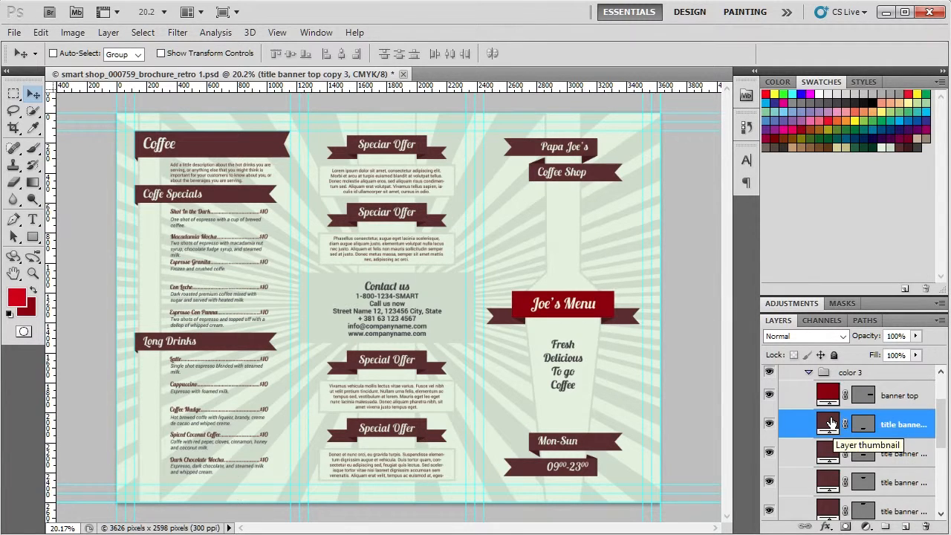
{"action": "double_click", "coordinate": [832, 429]}
{"action": "left_click", "coordinate": [31, 311]}
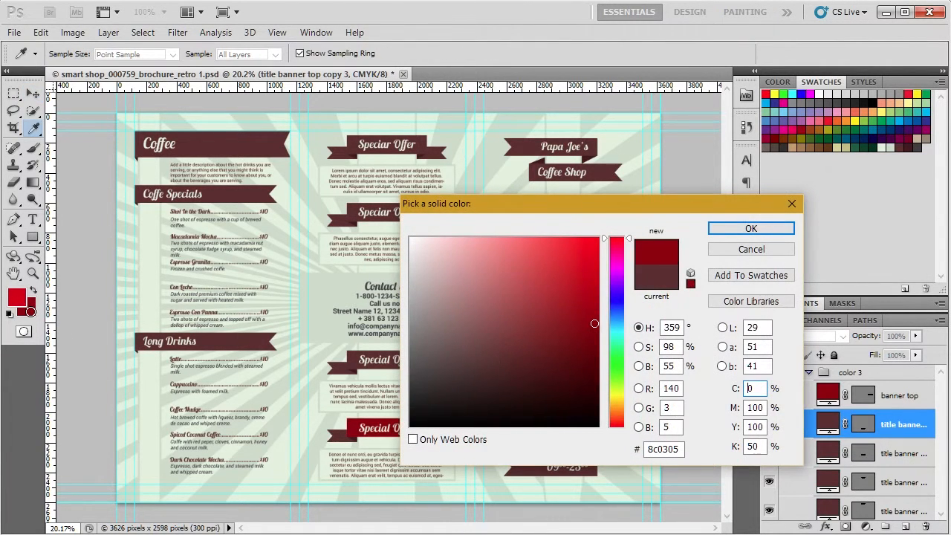
{"action": "left_click", "coordinate": [729, 228]}
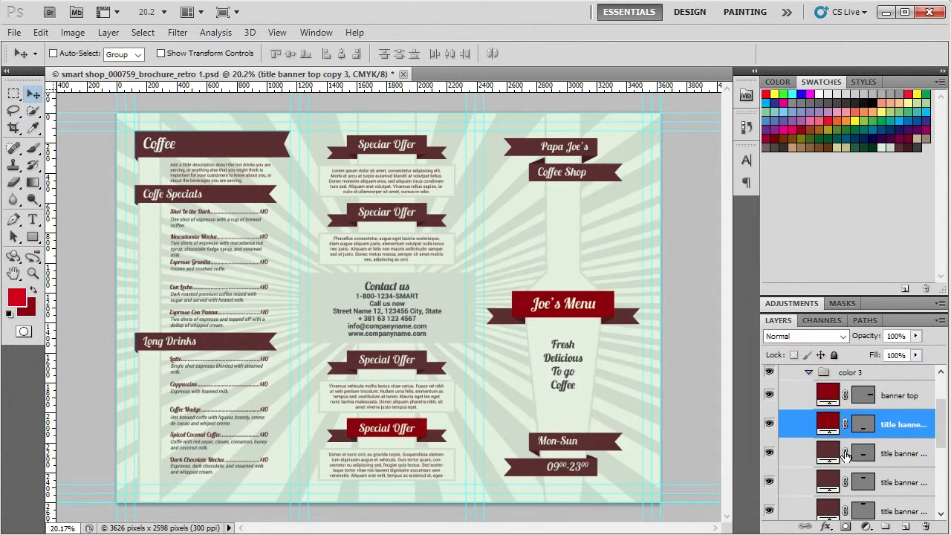
Fill the title banner top copy 2, title banner top copy and title banner top layers with the dark red background color.
{"action": "left_click", "coordinate": [846, 455]}
{"action": "scroll", "coordinate": [832, 454], "scroll_direction": "down", "scroll_amount": 2}
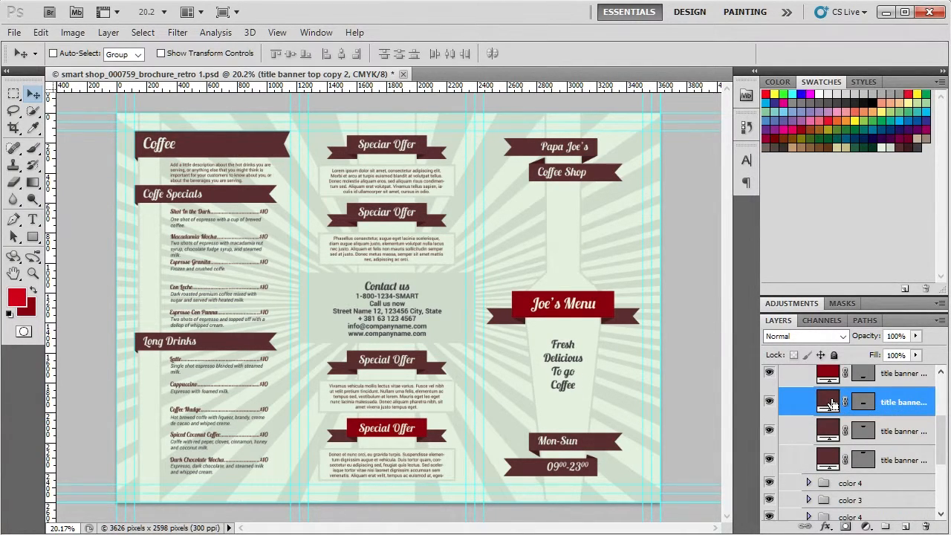
{"action": "key", "text": "ctrl+BackSpace"}
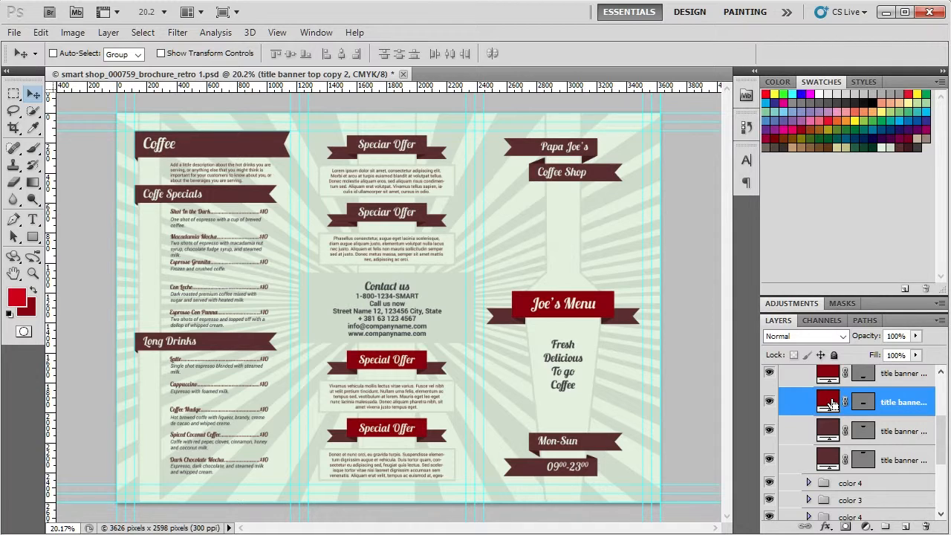
{"action": "left_click", "coordinate": [832, 431]}
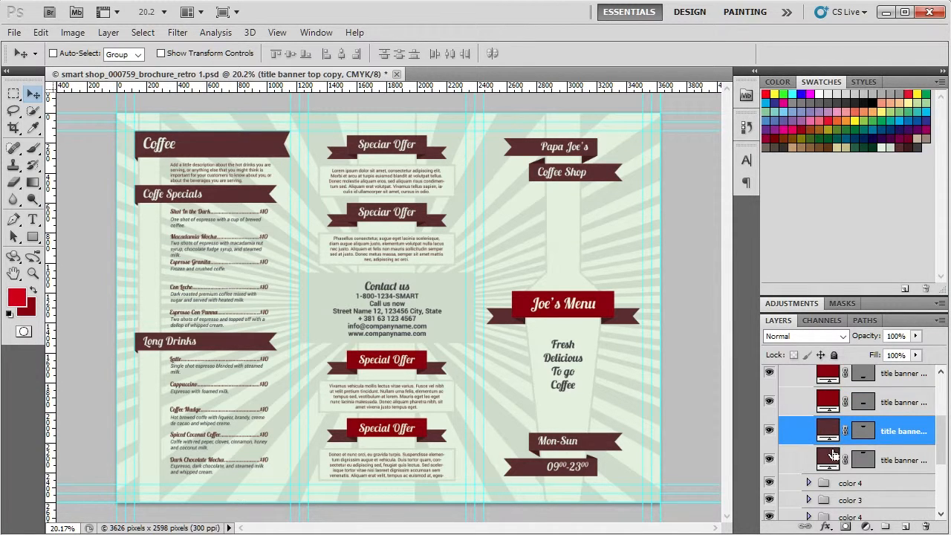
{"action": "key", "text": "ctrl+BackSpace"}
{"action": "left_click", "coordinate": [829, 462]}
{"action": "key", "text": "ctrl+BackSpace"}
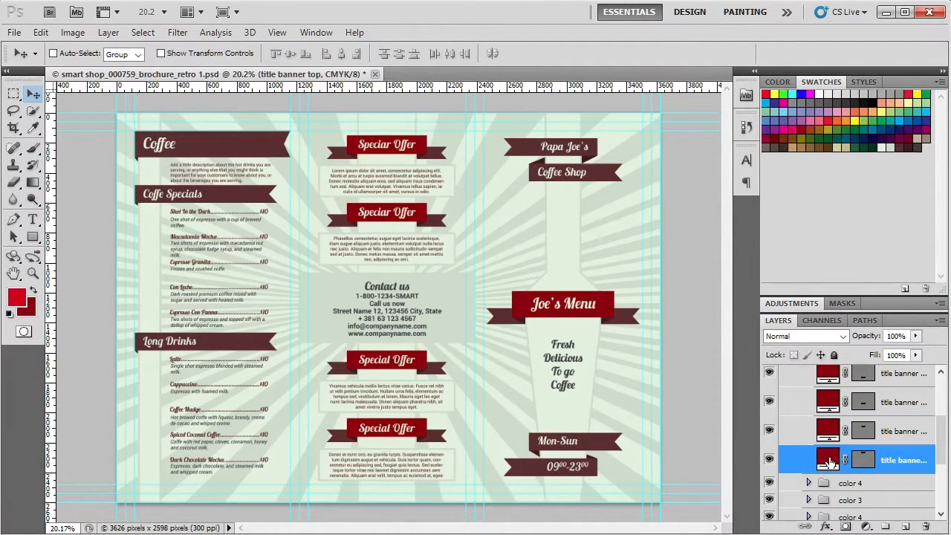
Fill the banner top and title banner top copy 3 layers with the bright red foreground color.
{"action": "scroll", "coordinate": [830, 463], "scroll_direction": "up", "scroll_amount": 3}
{"action": "left_click", "coordinate": [828, 445]}
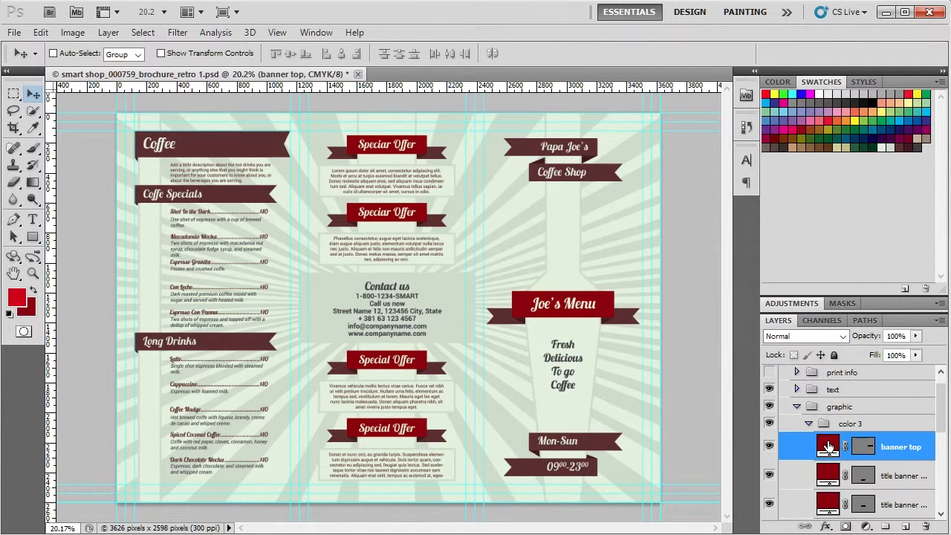
{"action": "key", "text": "alt+BackSpace"}
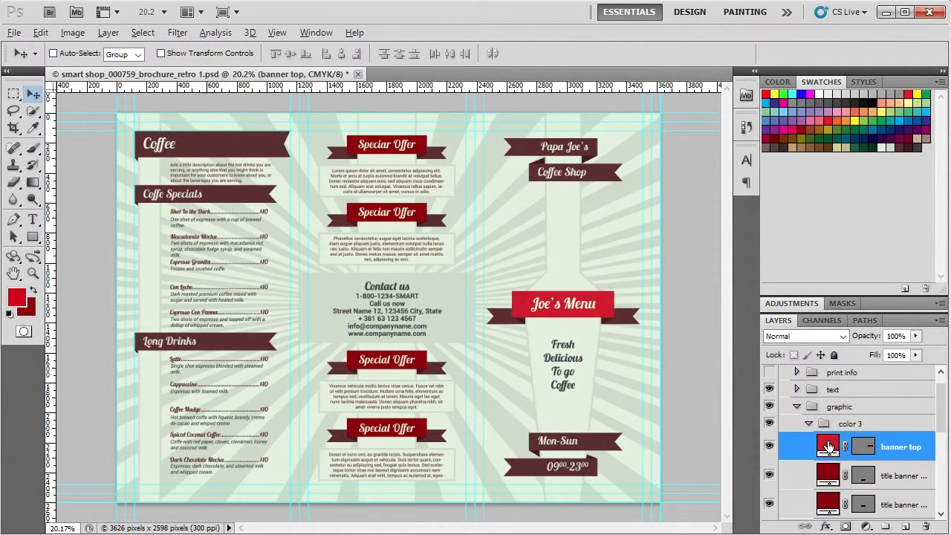
{"action": "left_click", "coordinate": [834, 474]}
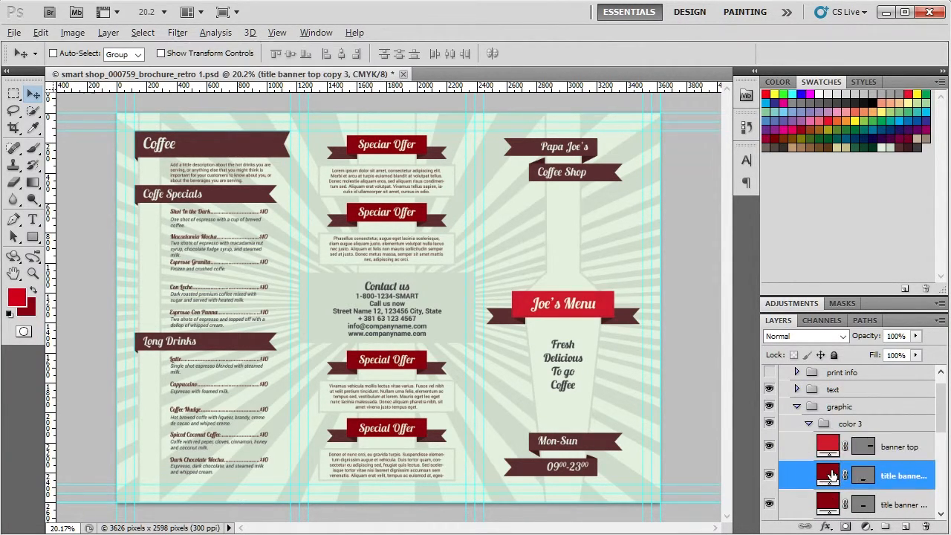
{"action": "key", "text": "alt+BackSpace"}
Fill the title banner top copy 2, title banner top copy and title banner top layers with the bright red foreground color.
{"action": "left_click", "coordinate": [826, 505]}
{"action": "scroll", "coordinate": [825, 491], "scroll_direction": "down", "scroll_amount": 3}
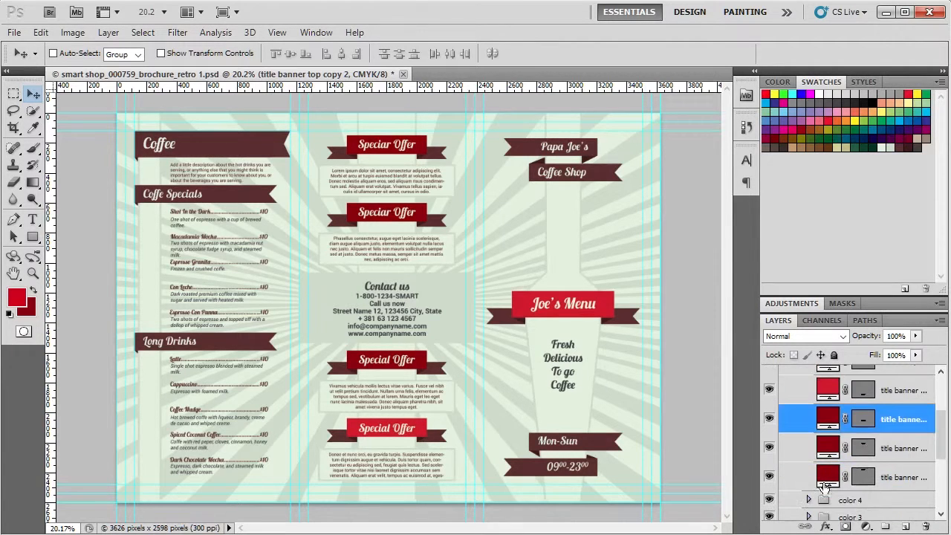
{"action": "key", "text": "alt+BackSpace"}
{"action": "left_click", "coordinate": [833, 448]}
{"action": "key", "text": "alt+BackSpace"}
{"action": "left_click", "coordinate": [831, 476]}
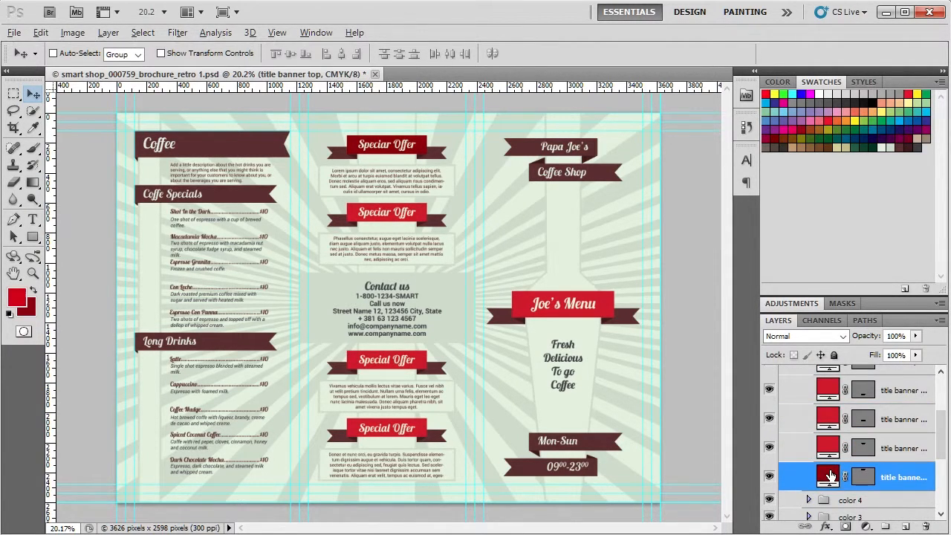
{"action": "key", "text": "alt+BackSpace"}
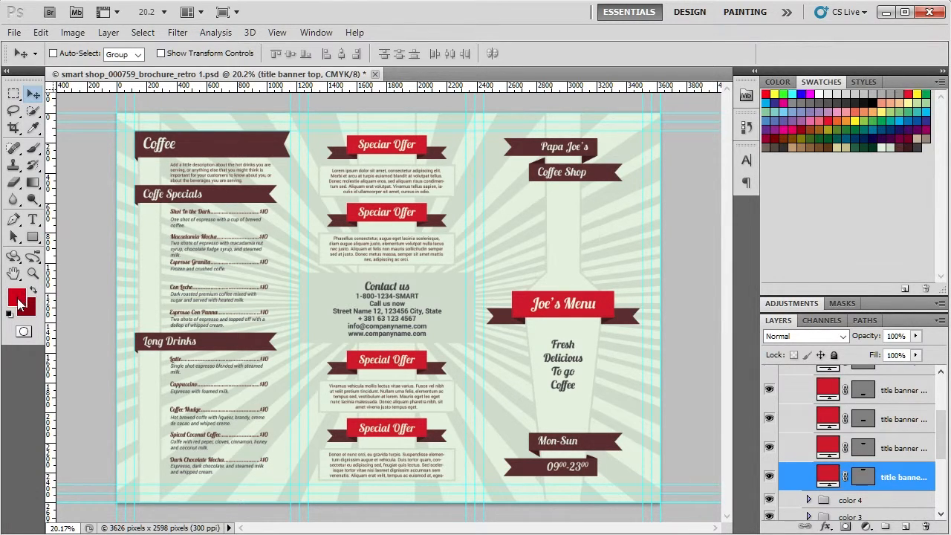
Collapse the first color 3 group, expand the color 4 group below it, and fill its shadow layer with the dark red.
{"action": "scroll", "coordinate": [830, 443], "scroll_direction": "up", "scroll_amount": 3}
{"action": "left_click", "coordinate": [809, 441]}
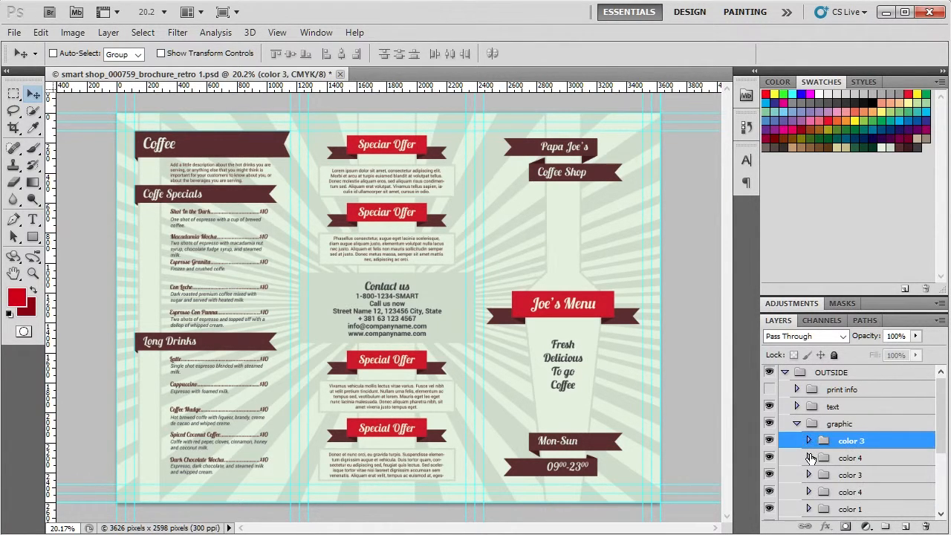
{"action": "left_click", "coordinate": [808, 458]}
{"action": "scroll", "coordinate": [877, 461], "scroll_direction": "down", "scroll_amount": 2}
{"action": "left_click", "coordinate": [831, 411]}
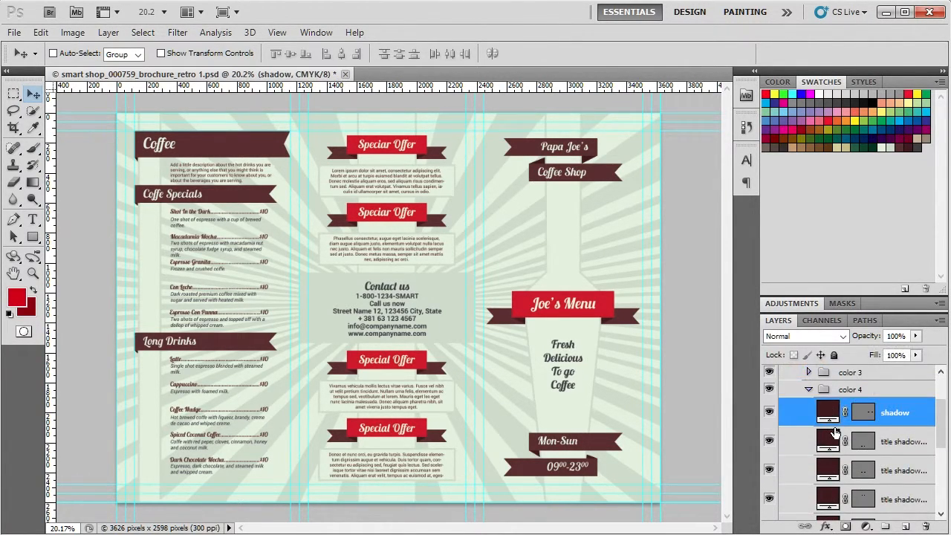
{"action": "key", "text": "alt+BackSpace"}
Fill all the title shadow layers in the first color 4 group with the dark red.
{"action": "left_click", "coordinate": [834, 443]}
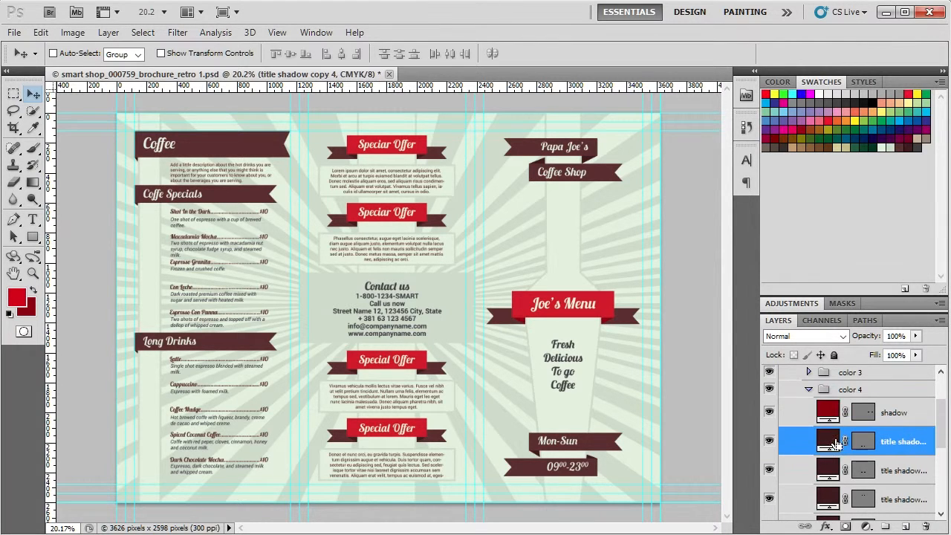
{"action": "key", "text": "alt+BackSpace"}
{"action": "left_click", "coordinate": [835, 471]}
{"action": "key", "text": "alt+BackSpace"}
{"action": "left_click", "coordinate": [826, 499]}
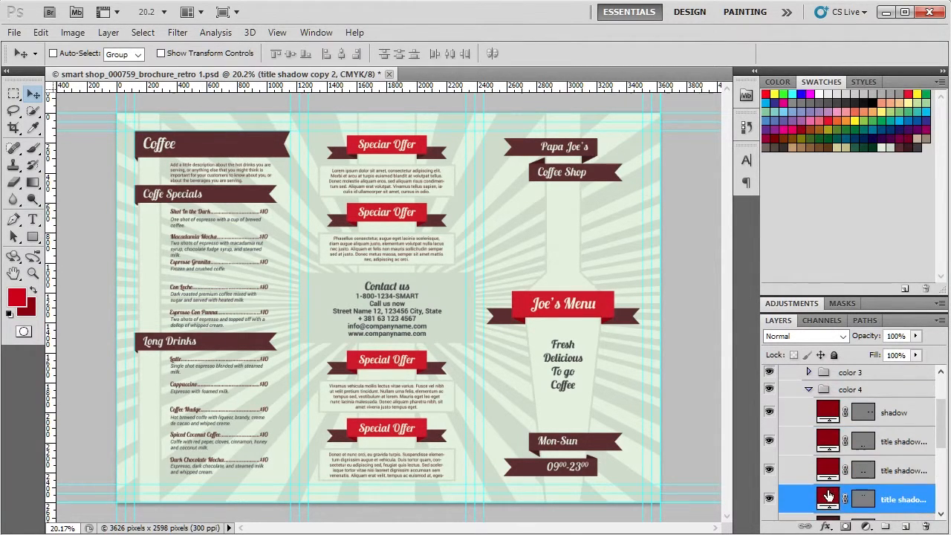
{"action": "key", "text": "alt+BackSpace"}
{"action": "scroll", "coordinate": [826, 476], "scroll_direction": "down", "scroll_amount": 3}
{"action": "left_click", "coordinate": [826, 445]}
Collapse the color 4 group and fill the first two banner top layers and the banner bottom layer in the second color 3 group with bright red.
{"action": "scroll", "coordinate": [825, 448], "scroll_direction": "up", "scroll_amount": 5}
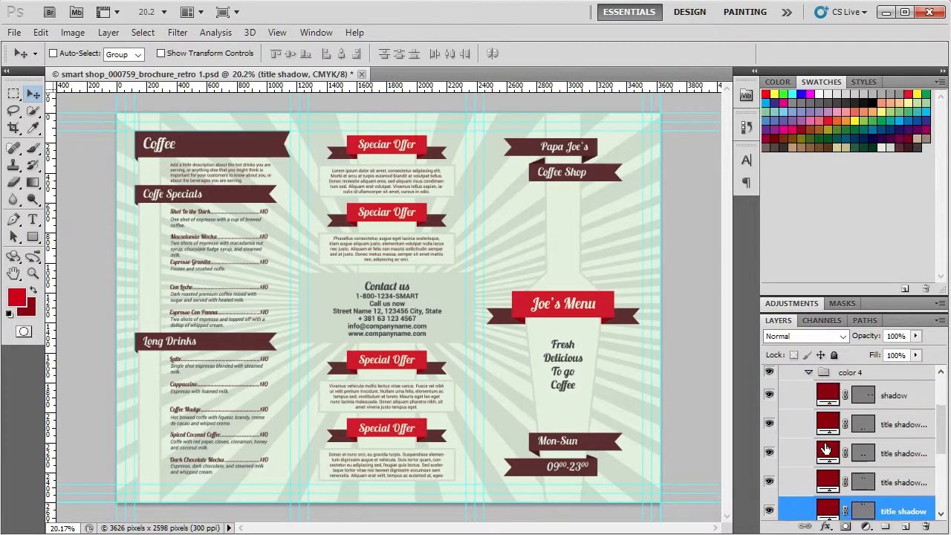
{"action": "left_click", "coordinate": [808, 460]}
{"action": "left_click", "coordinate": [810, 476]}
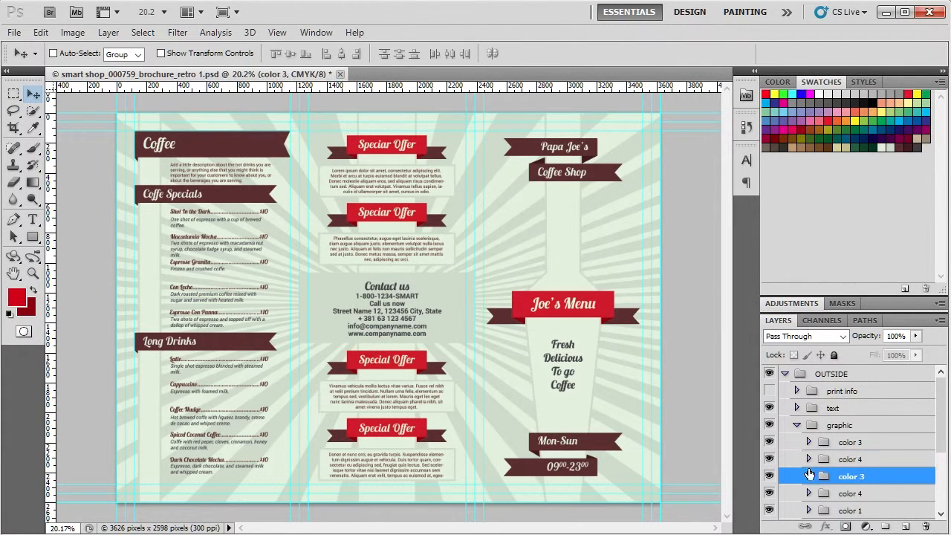
{"action": "left_click", "coordinate": [808, 476]}
{"action": "scroll", "coordinate": [821, 468], "scroll_direction": "down", "scroll_amount": 3}
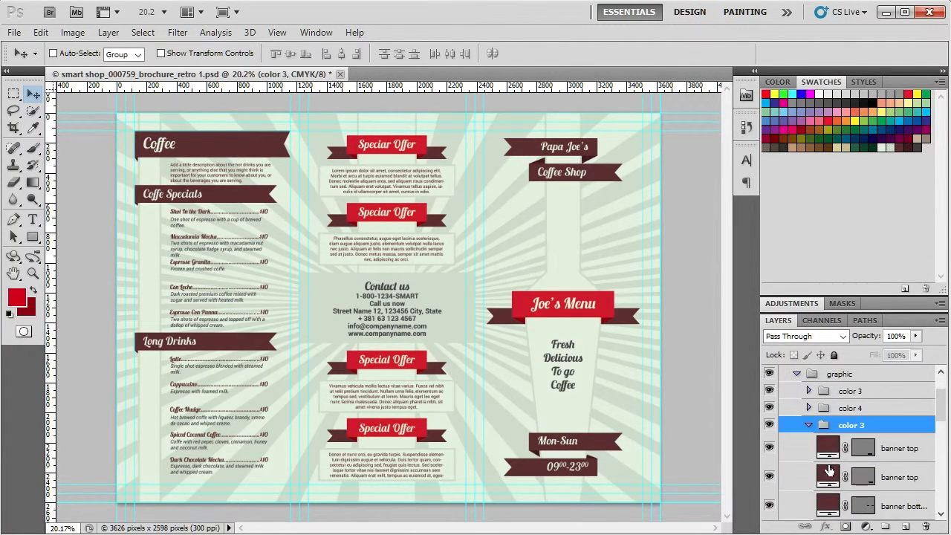
{"action": "left_click", "coordinate": [828, 449]}
{"action": "key", "text": "alt+shift+BackSpace"}
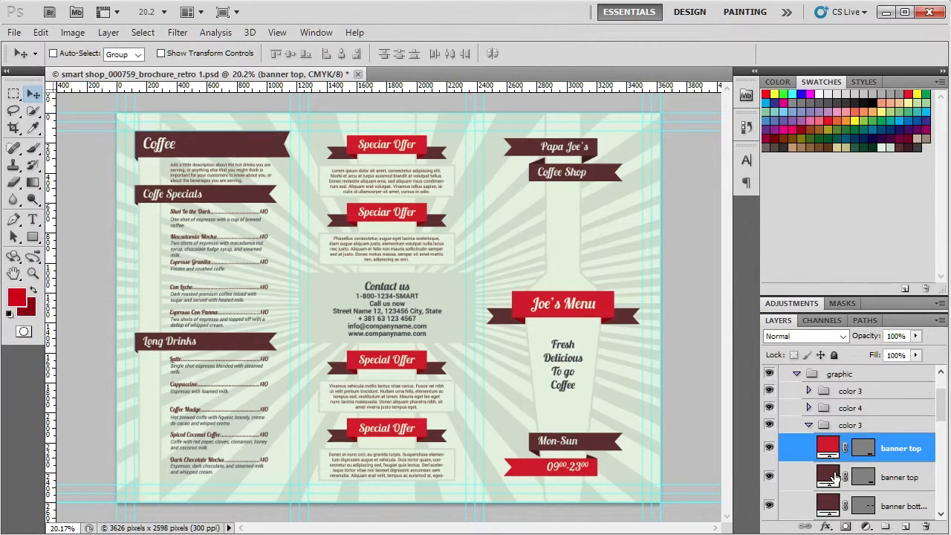
{"action": "left_click", "coordinate": [828, 477]}
{"action": "key", "text": "alt+shift+BackSpace"}
{"action": "left_click", "coordinate": [835, 502]}
{"action": "key", "text": "alt+shift+BackSpace"}
Fill the remaining two banner top layers, behind Papa Joe's and Coffee Shop, with the bright red foreground color.
{"action": "scroll", "coordinate": [832, 483], "scroll_direction": "down", "scroll_amount": 3}
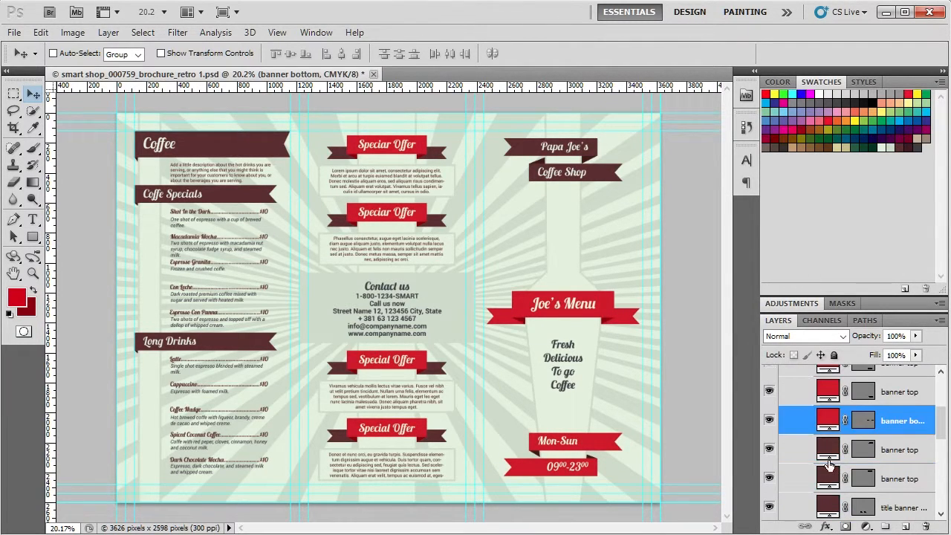
{"action": "left_click", "coordinate": [830, 449]}
{"action": "key", "text": "alt+shift+BackSpace"}
{"action": "left_click", "coordinate": [829, 478]}
{"action": "key", "text": "alt+shift+BackSpace"}
Fill the four title banner bottom layers behind the special offer headings with the bright red foreground color.
{"action": "left_click", "coordinate": [832, 505]}
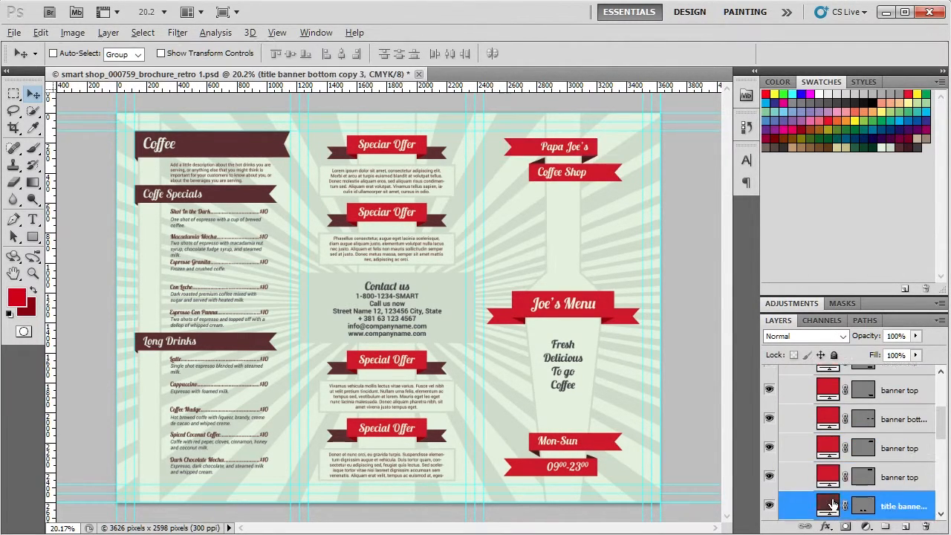
{"action": "key", "text": "alt+shift+BackSpace"}
{"action": "scroll", "coordinate": [833, 498], "scroll_direction": "down", "scroll_amount": 3}
{"action": "left_click", "coordinate": [827, 448]}
{"action": "key", "text": "alt+shift+BackSpace"}
{"action": "left_click", "coordinate": [827, 478]}
{"action": "key", "text": "alt+shift+BackSpace"}
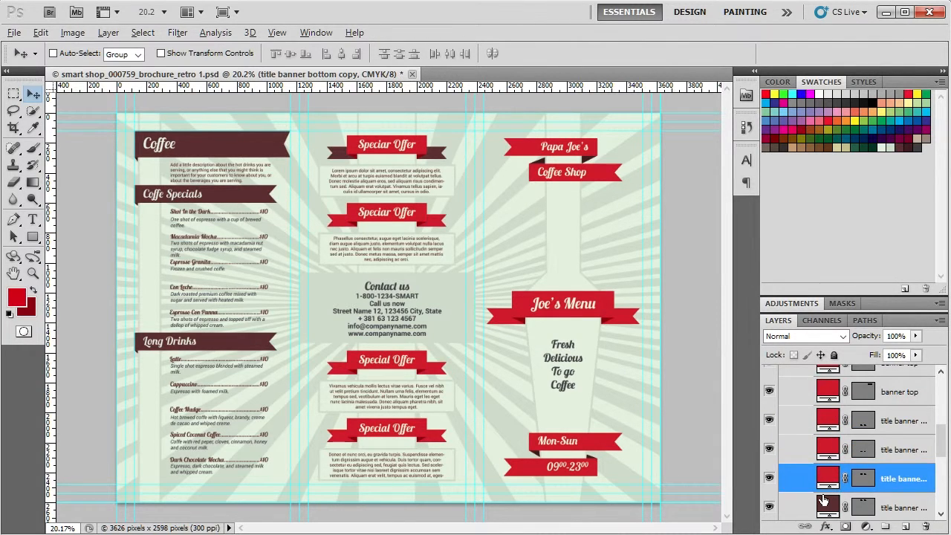
{"action": "left_click", "coordinate": [827, 506]}
{"action": "key", "text": "alt+shift+BackSpace"}
Fill the two title banner layers and the section banner layer of the coffee menu with the bright red foreground color.
{"action": "scroll", "coordinate": [827, 506], "scroll_direction": "down", "scroll_amount": 3}
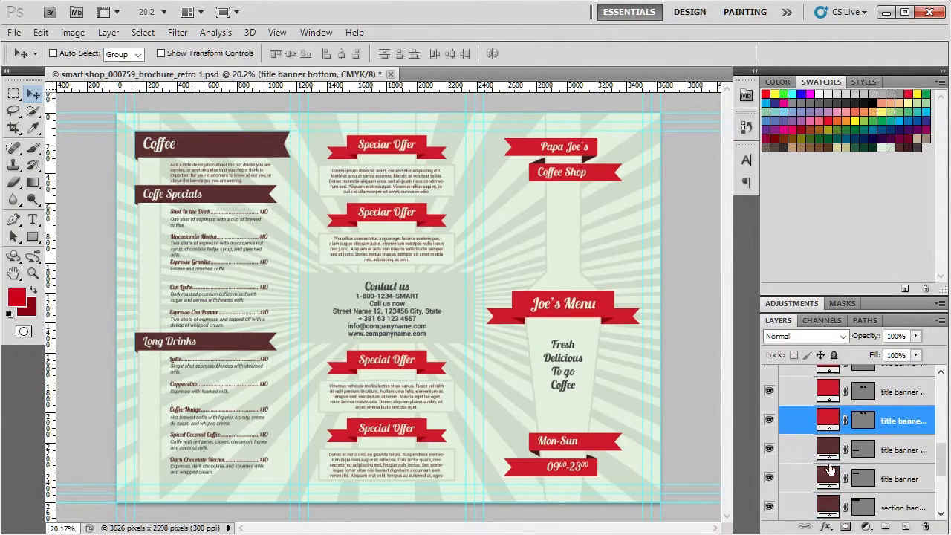
{"action": "left_click", "coordinate": [831, 449]}
{"action": "key", "text": "alt+shift+BackSpace"}
{"action": "left_click", "coordinate": [836, 479]}
{"action": "key", "text": "alt+shift+BackSpace"}
{"action": "left_click", "coordinate": [830, 505]}
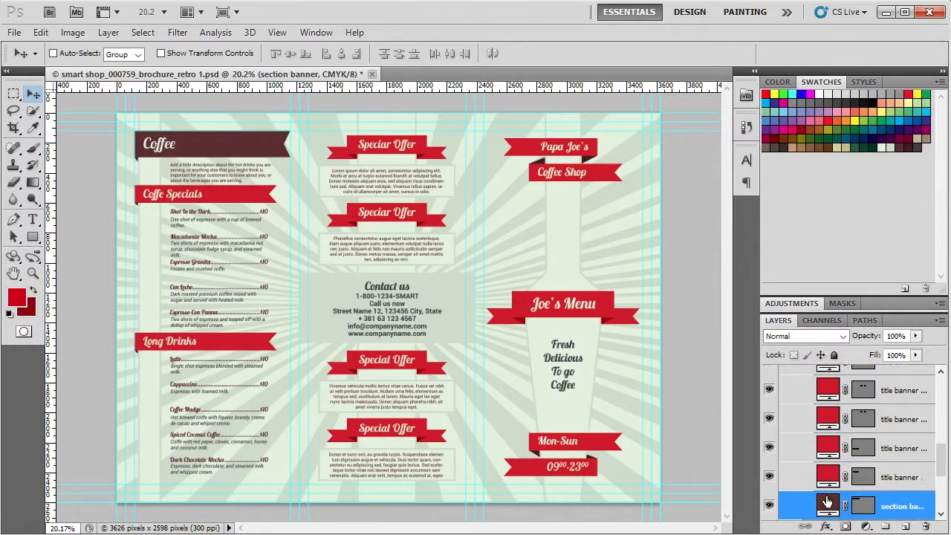
{"action": "key", "text": "alt+shift+BackSpace"}
Collapse the second color 3 group, expand the color 4 group below it, and fill its shadow and banner shadow layers with dark red.
{"action": "scroll", "coordinate": [829, 498], "scroll_direction": "down", "scroll_amount": 1}
{"action": "scroll", "coordinate": [827, 493], "scroll_direction": "up", "scroll_amount": 5}
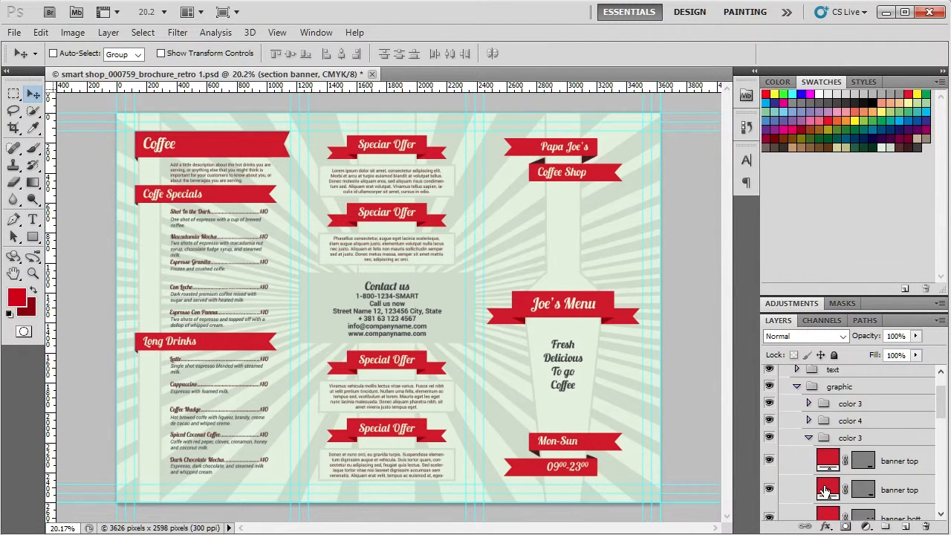
{"action": "left_click", "coordinate": [810, 439]}
{"action": "left_click", "coordinate": [810, 455]}
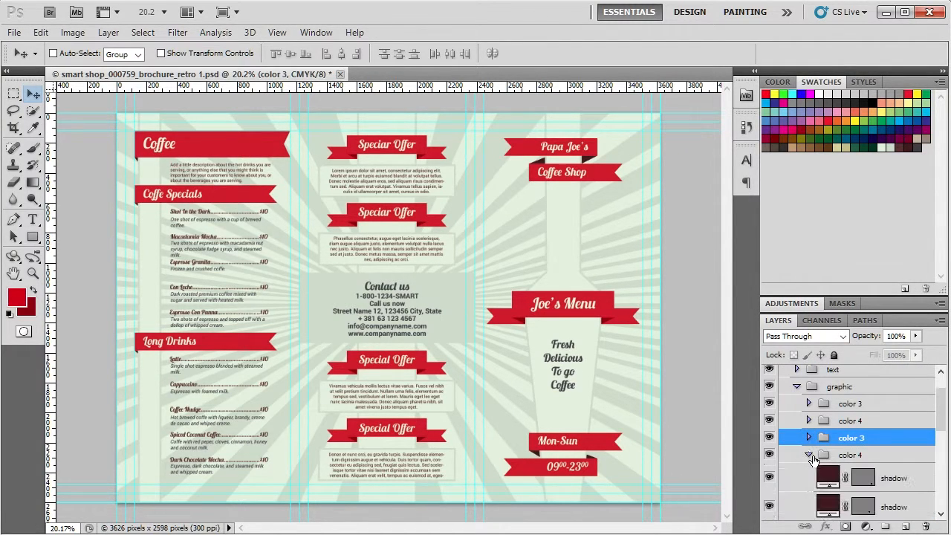
{"action": "left_click", "coordinate": [834, 476]}
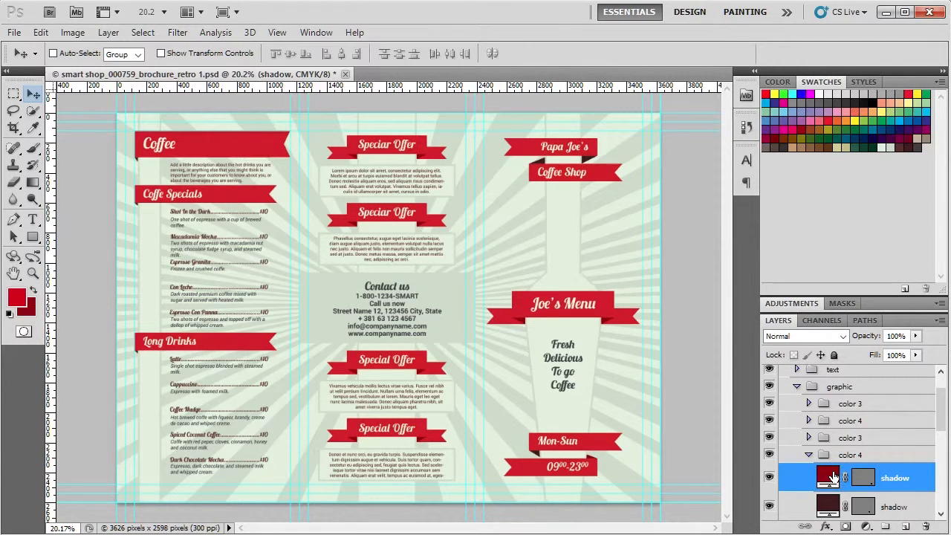
{"action": "scroll", "coordinate": [833, 477], "scroll_direction": "down", "scroll_amount": 2}
{"action": "left_click", "coordinate": [833, 441]}
{"action": "left_click", "coordinate": [833, 466]}
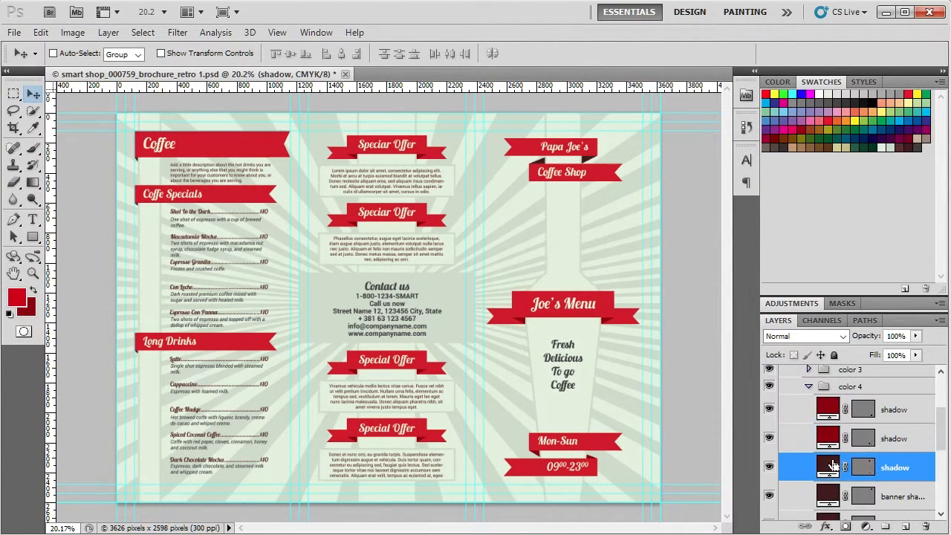
{"action": "left_click", "coordinate": [836, 492]}
Fill the title shadow copy, title shadow and section shadow layers with the dark red.
{"action": "scroll", "coordinate": [836, 490], "scroll_direction": "down", "scroll_amount": 3}
{"action": "left_click", "coordinate": [832, 440]}
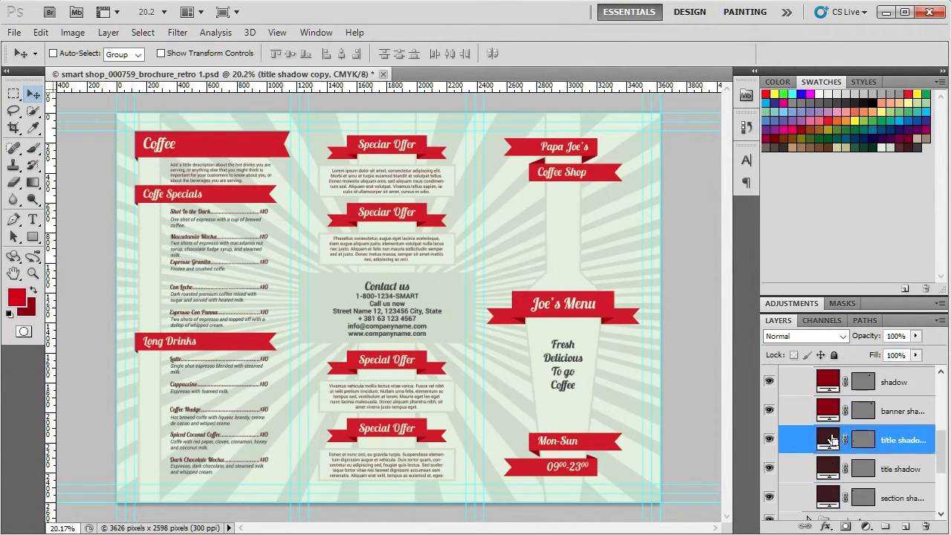
{"action": "left_click", "coordinate": [830, 469]}
{"action": "left_click", "coordinate": [828, 496]}
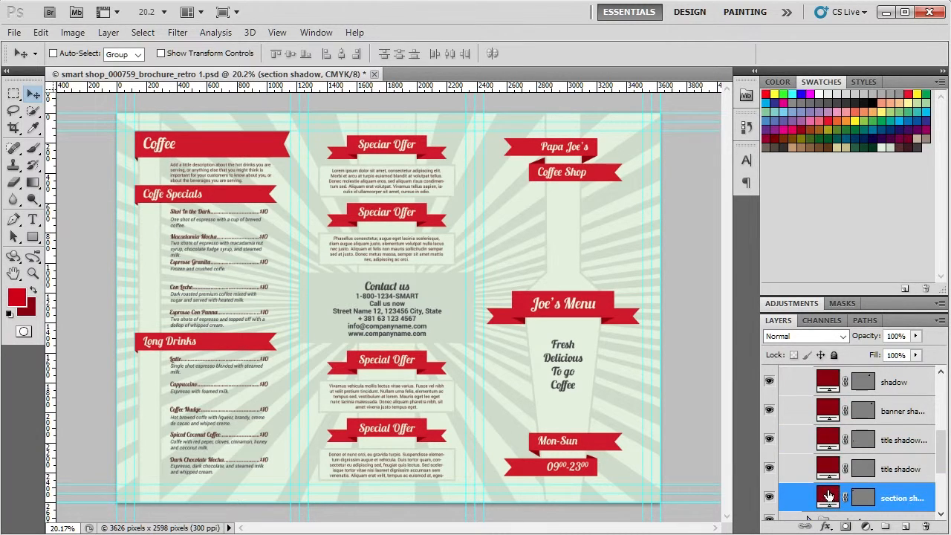
Collapse the second color 4 group and the graphic group.
{"action": "scroll", "coordinate": [829, 496], "scroll_direction": "down", "scroll_amount": 3}
{"action": "scroll", "coordinate": [830, 446], "scroll_direction": "up", "scroll_amount": 3}
{"action": "scroll", "coordinate": [830, 446], "scroll_direction": "up", "scroll_amount": 3}
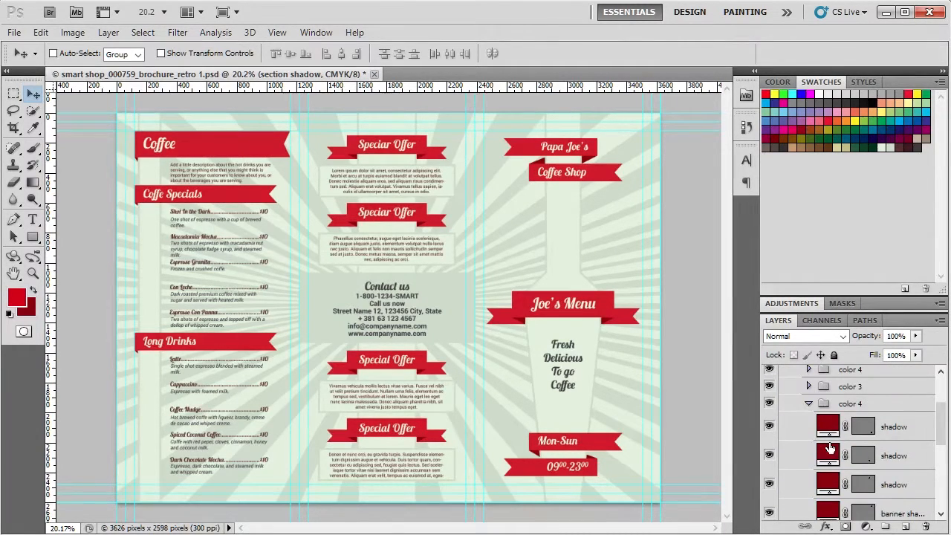
{"action": "left_click", "coordinate": [809, 404]}
{"action": "scroll", "coordinate": [847, 466], "scroll_direction": "up", "scroll_amount": 3}
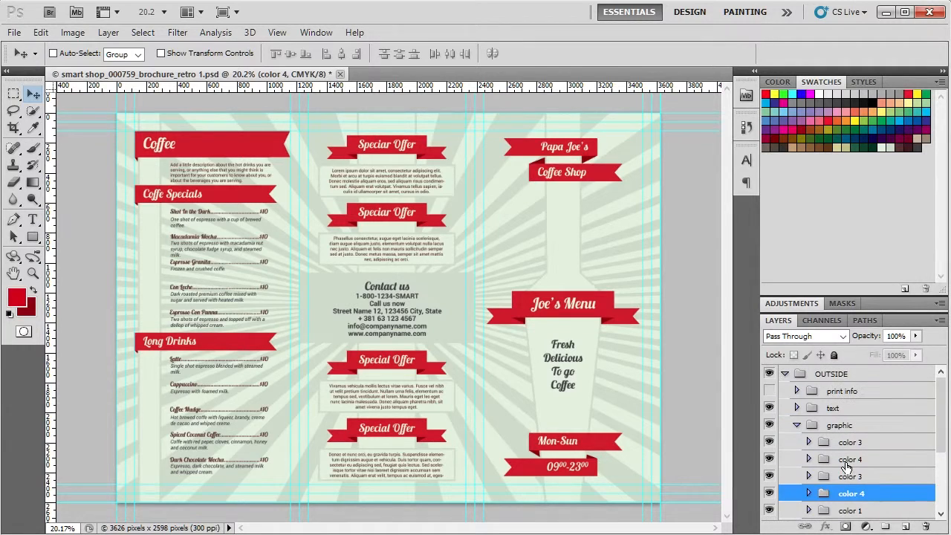
{"action": "left_click", "coordinate": [798, 425]}
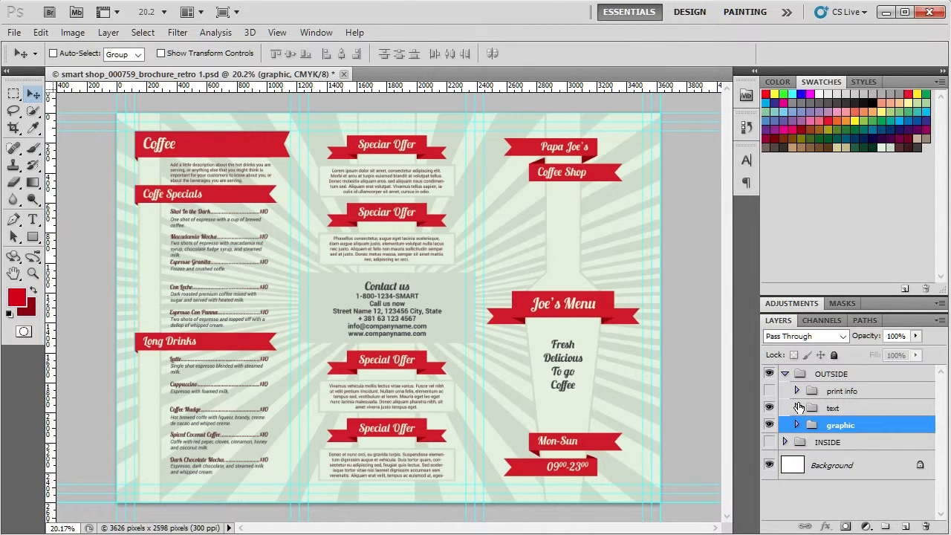
In the text group's color 3 subgroup, fill the Add a little description, Shot In the Dark and Latte text layers with bright red.
{"action": "left_click", "coordinate": [797, 408]}
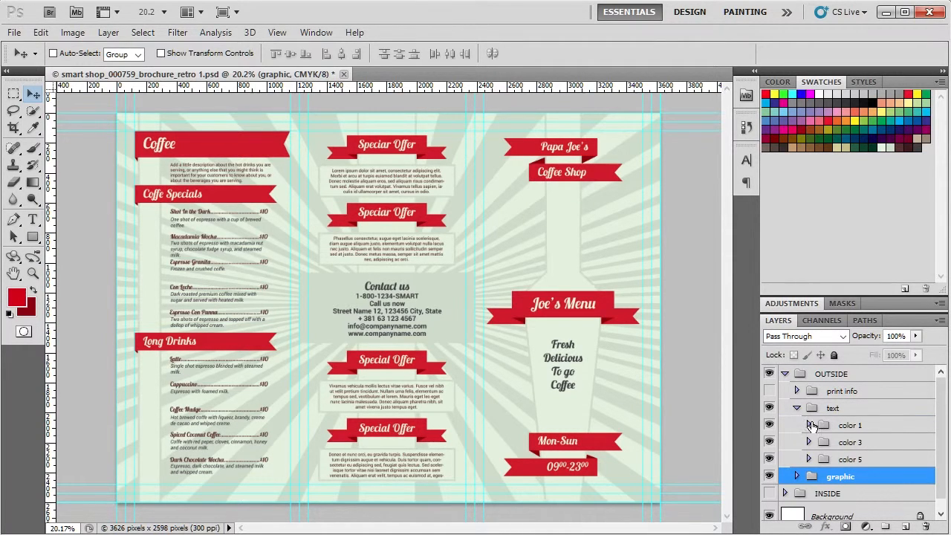
{"action": "left_click", "coordinate": [810, 443]}
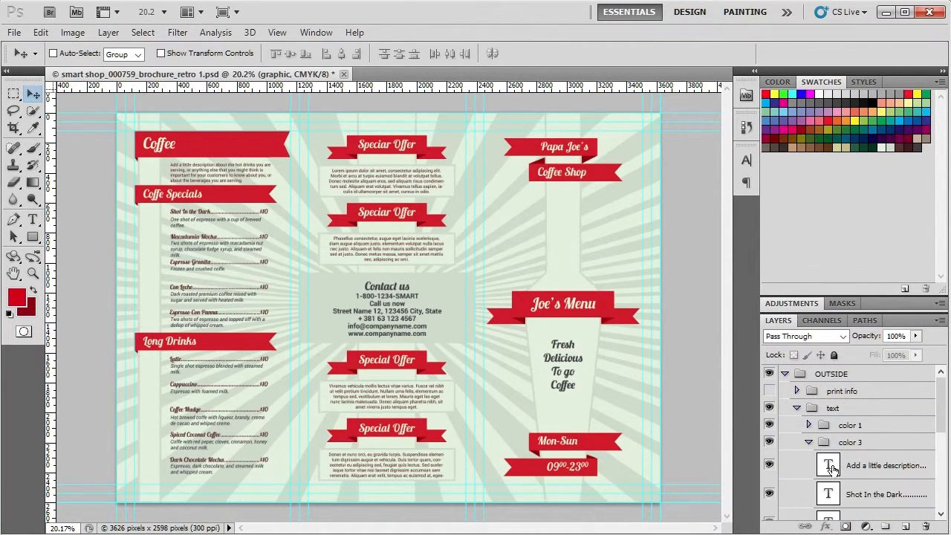
{"action": "left_click", "coordinate": [832, 467]}
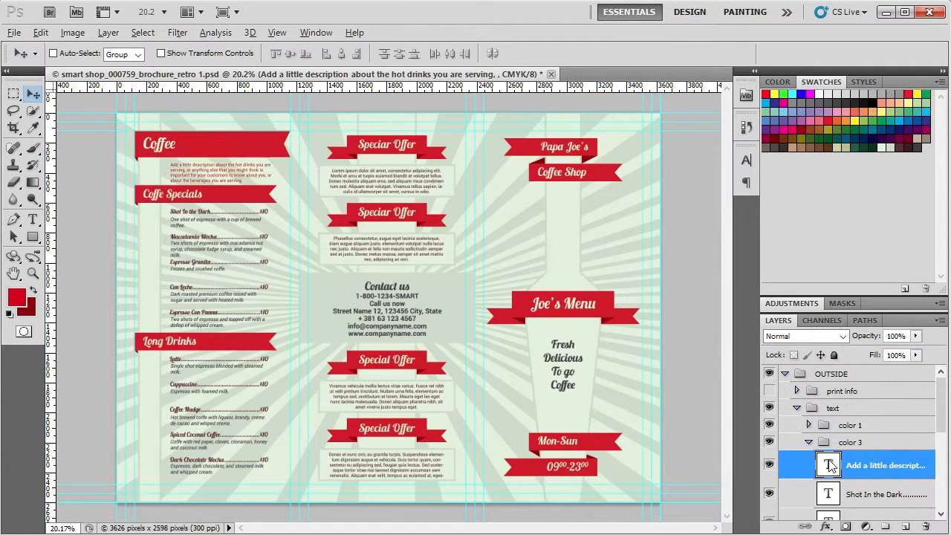
{"action": "left_click", "coordinate": [833, 492]}
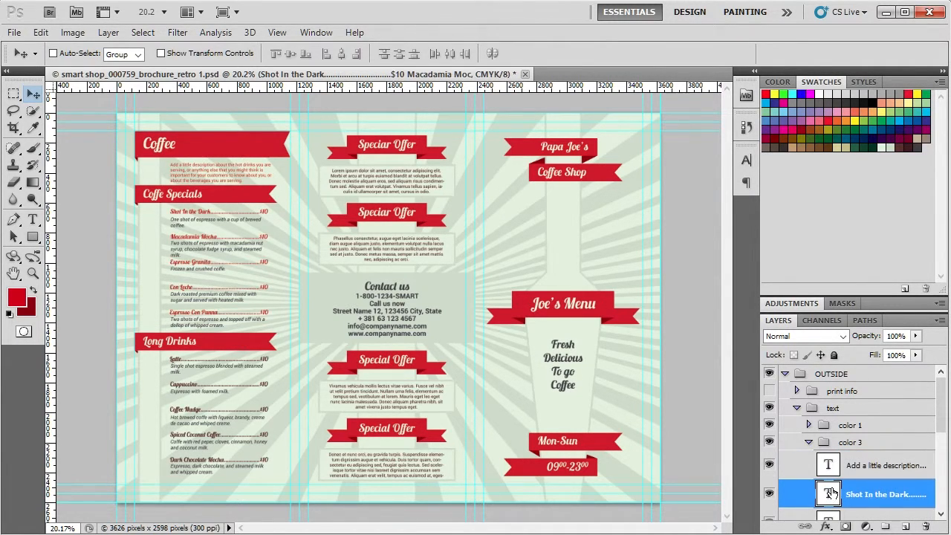
{"action": "scroll", "coordinate": [831, 494], "scroll_direction": "down", "scroll_amount": 3}
{"action": "left_click", "coordinate": [833, 426]}
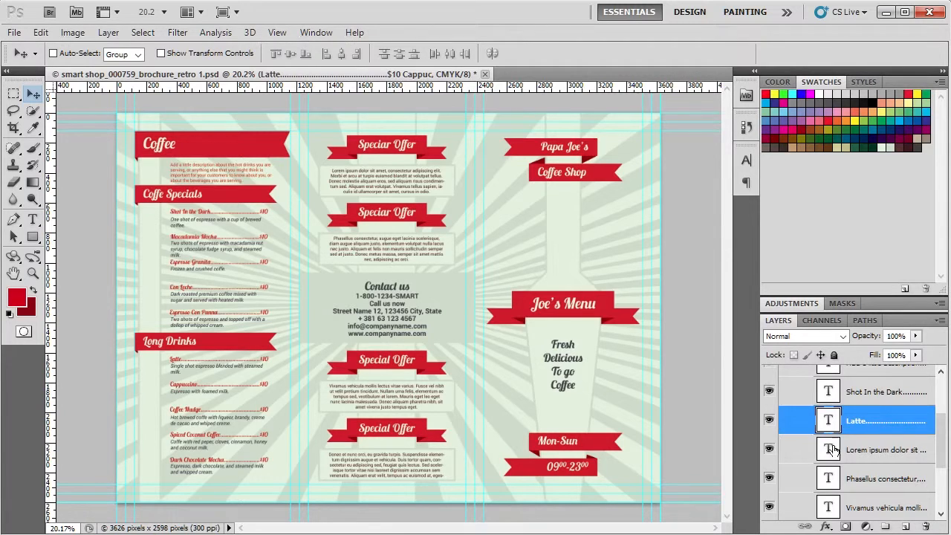
Fill the Lorem ipsum, Phasellus, Vivamus and Donec text layers with bright red.
{"action": "left_click", "coordinate": [833, 449]}
{"action": "left_click", "coordinate": [833, 478]}
{"action": "left_click", "coordinate": [828, 506]}
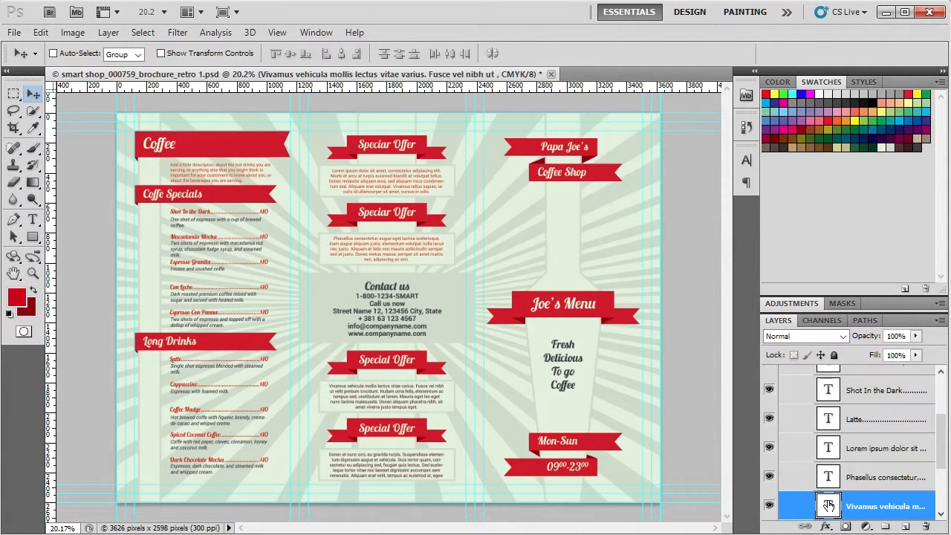
{"action": "scroll", "coordinate": [829, 506], "scroll_direction": "down", "scroll_amount": 3}
{"action": "left_click", "coordinate": [831, 437]}
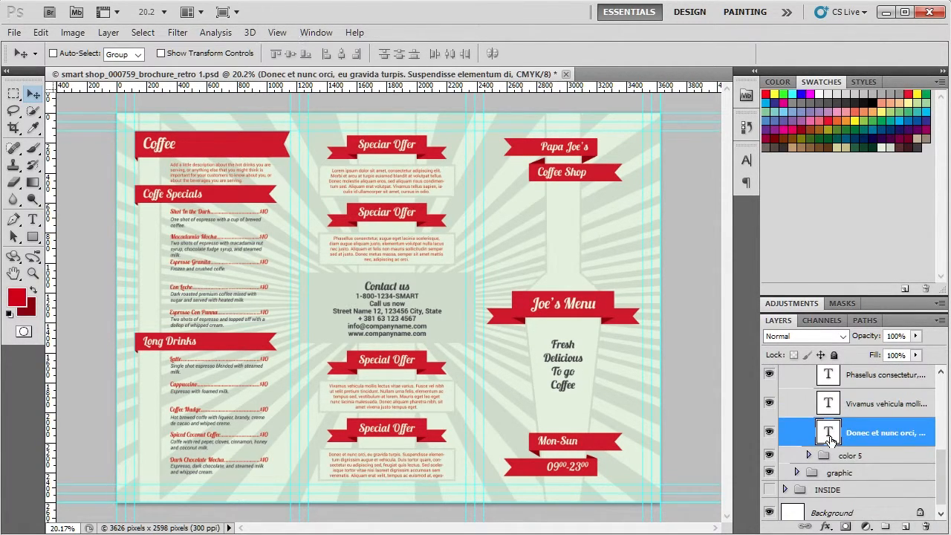
Fill the Donec, Vivamus, Phasellus and Lorem ipsum text layers with the dark red.
{"action": "scroll", "coordinate": [831, 438], "scroll_direction": "up", "scroll_amount": 1}
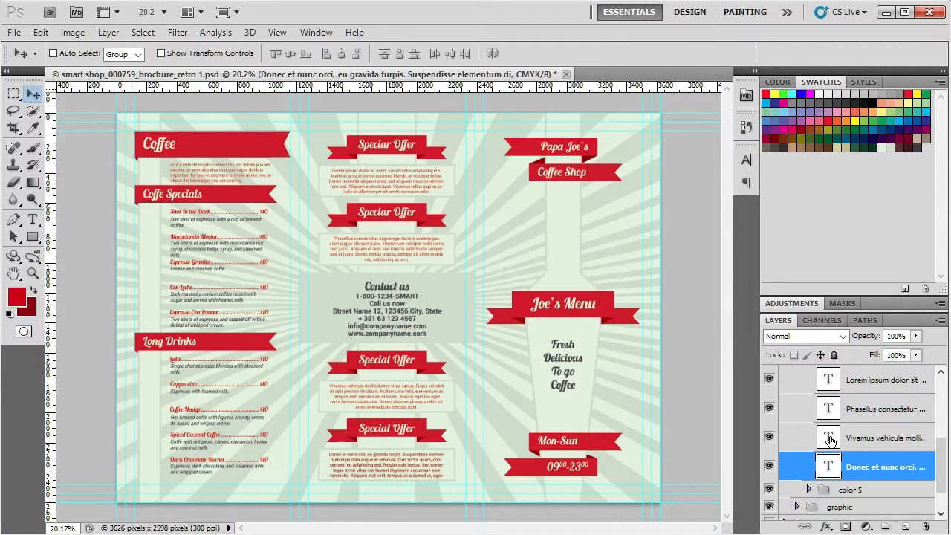
{"action": "left_click", "coordinate": [838, 445]}
{"action": "left_click", "coordinate": [830, 412]}
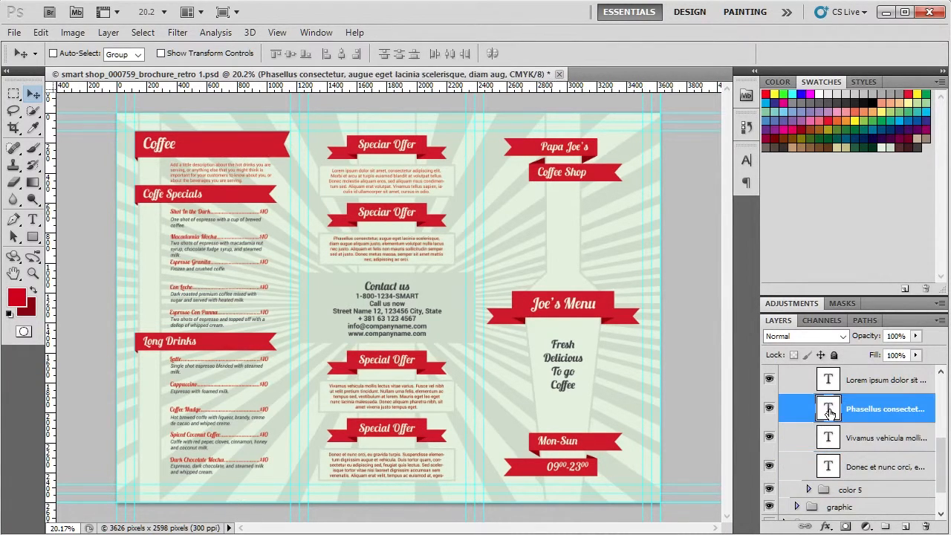
{"action": "scroll", "coordinate": [830, 413], "scroll_direction": "up", "scroll_amount": 3}
{"action": "left_click", "coordinate": [833, 467]}
Fill the Latte, Shot In the Dark and Add a little description text layers with the dark red.
{"action": "left_click", "coordinate": [833, 440]}
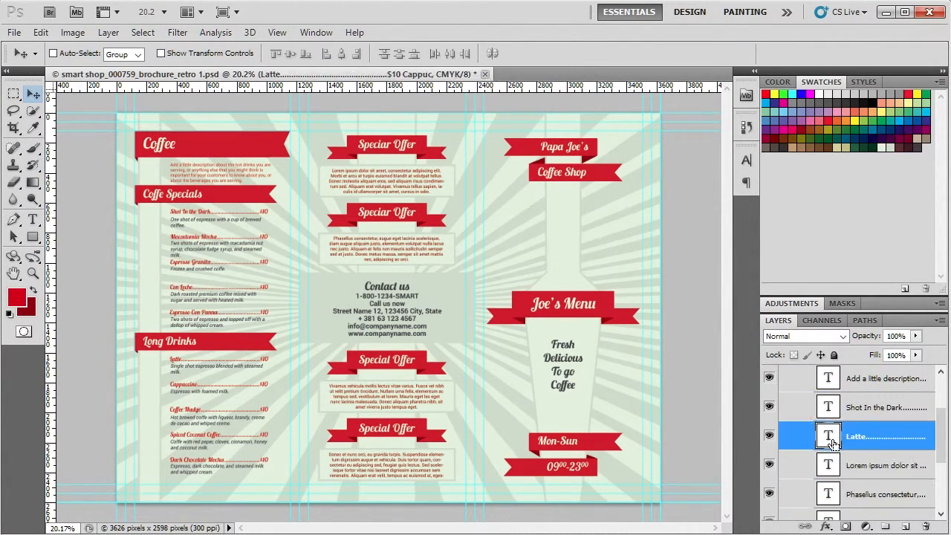
{"action": "left_click", "coordinate": [830, 415]}
{"action": "scroll", "coordinate": [830, 431], "scroll_direction": "up", "scroll_amount": 1}
{"action": "scroll", "coordinate": [829, 435], "scroll_direction": "up", "scroll_amount": 2}
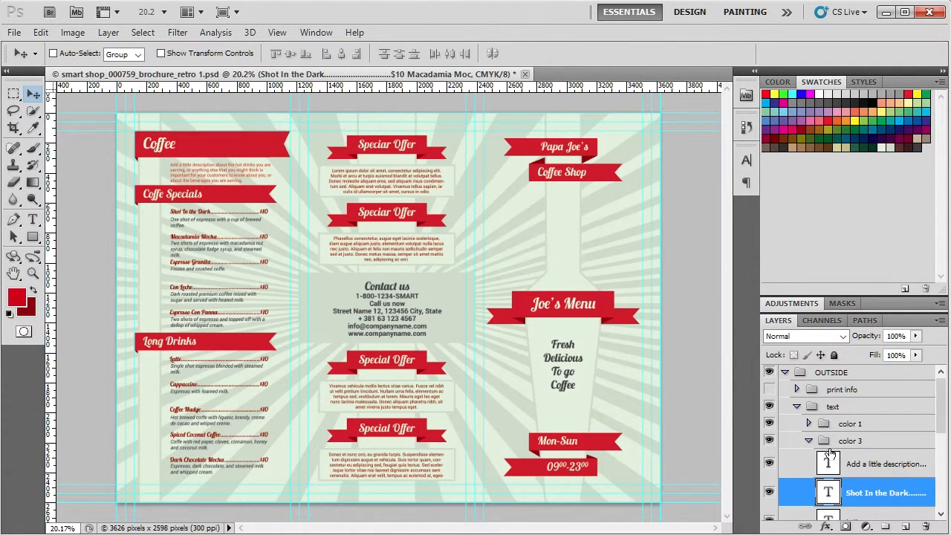
{"action": "left_click", "coordinate": [830, 463]}
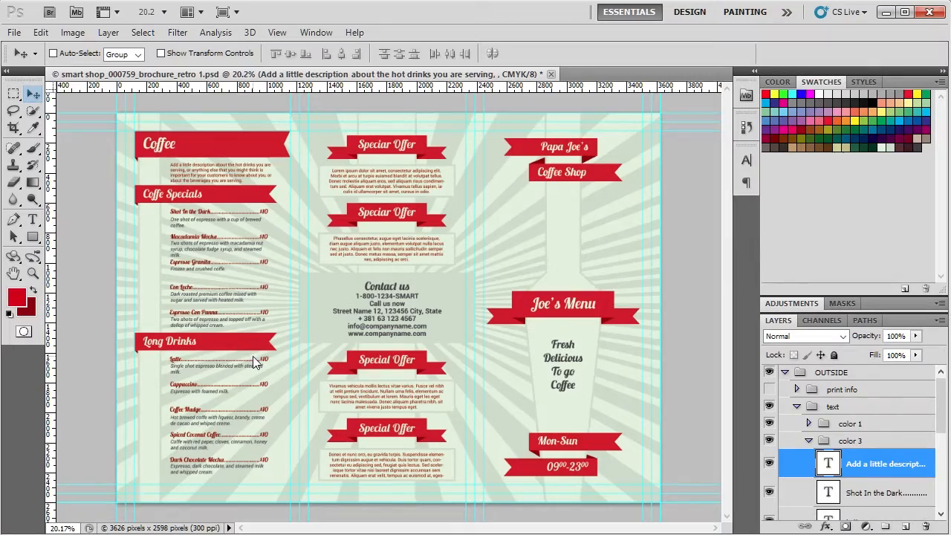
Set the font size of the Add a little description text under the Coffee banner to 7 pt.
{"action": "scroll", "coordinate": [159, 194], "scroll_direction": "up", "scroll_amount": 6}
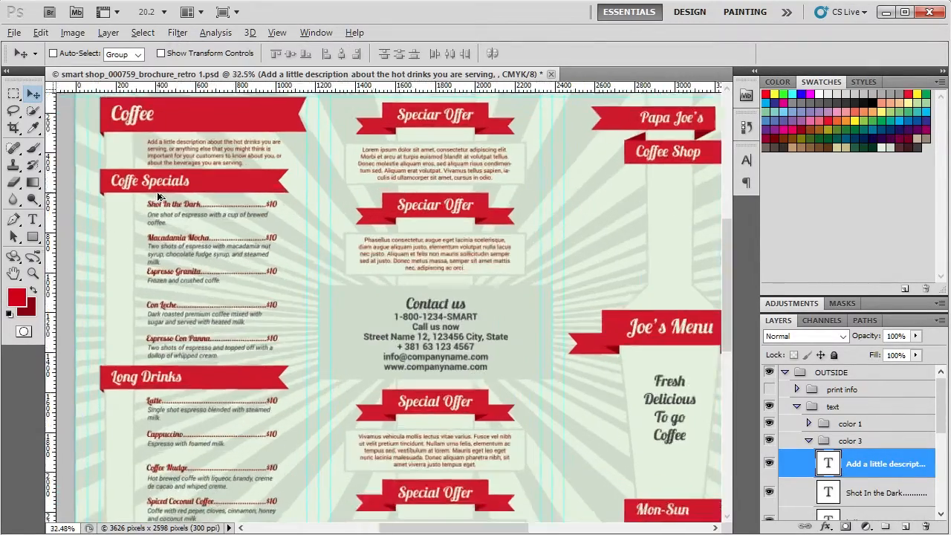
{"action": "scroll", "coordinate": [148, 213], "scroll_direction": "up", "scroll_amount": 4}
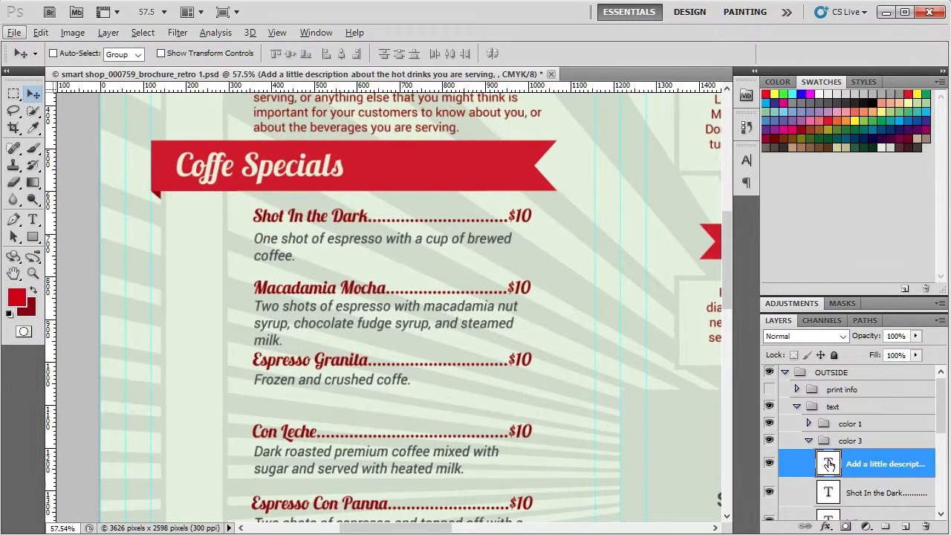
{"action": "scroll", "coordinate": [452, 309], "scroll_direction": "up", "scroll_amount": 2}
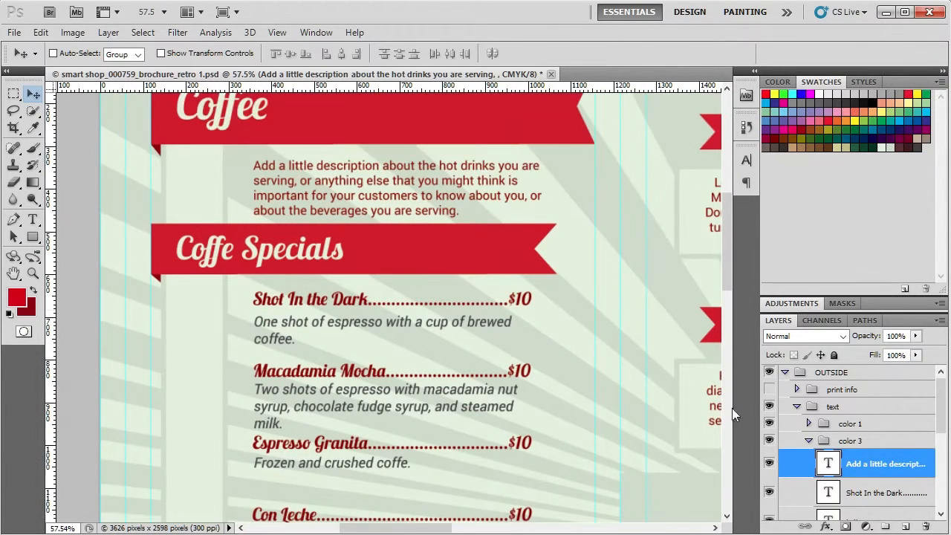
{"action": "double_click", "coordinate": [828, 461]}
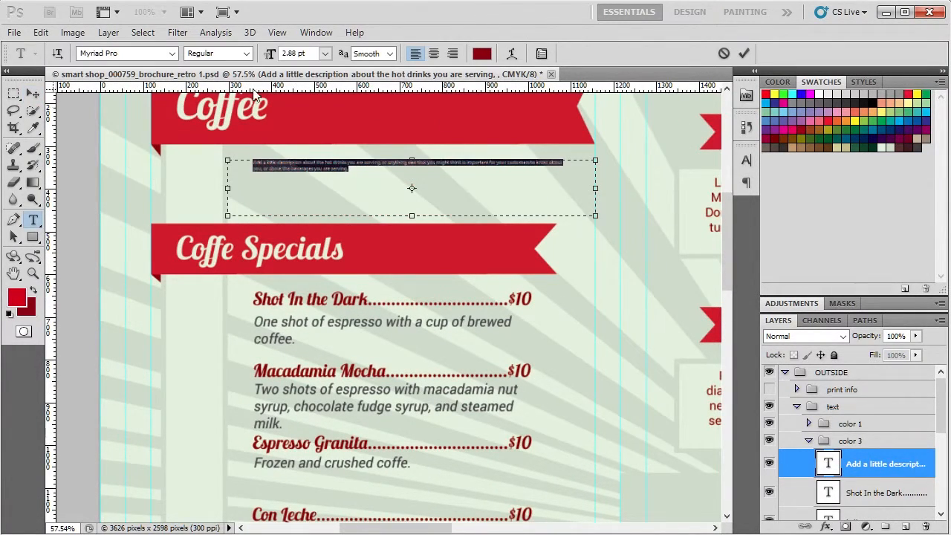
{"action": "left_click", "coordinate": [325, 53]}
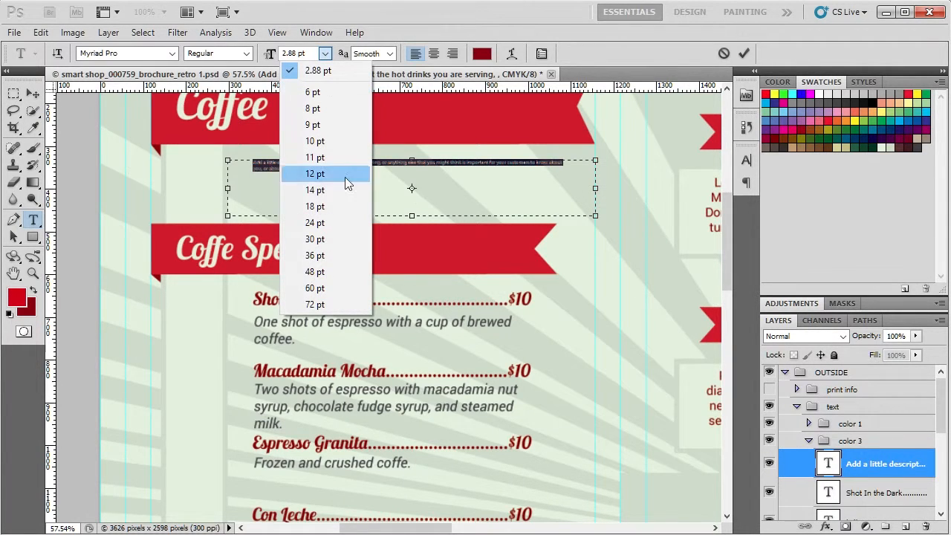
{"action": "left_click", "coordinate": [343, 140]}
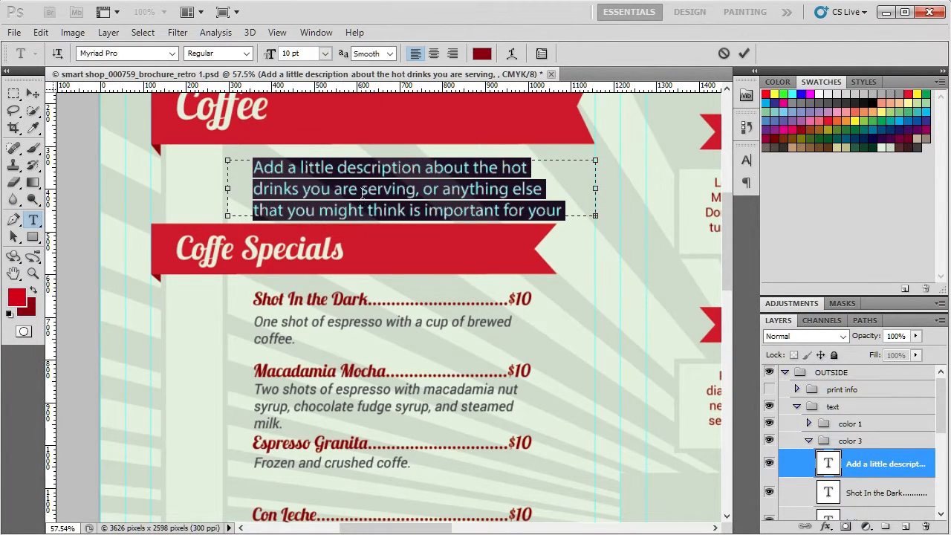
{"action": "type", "text": "8"}
{"action": "key", "text": "Return"}
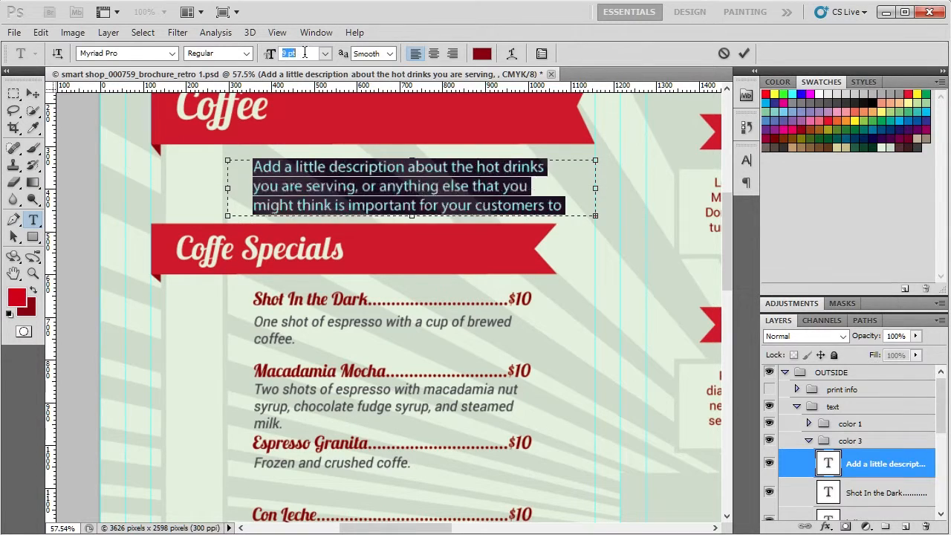
{"action": "type", "text": "7"}
{"action": "key", "text": "Return"}
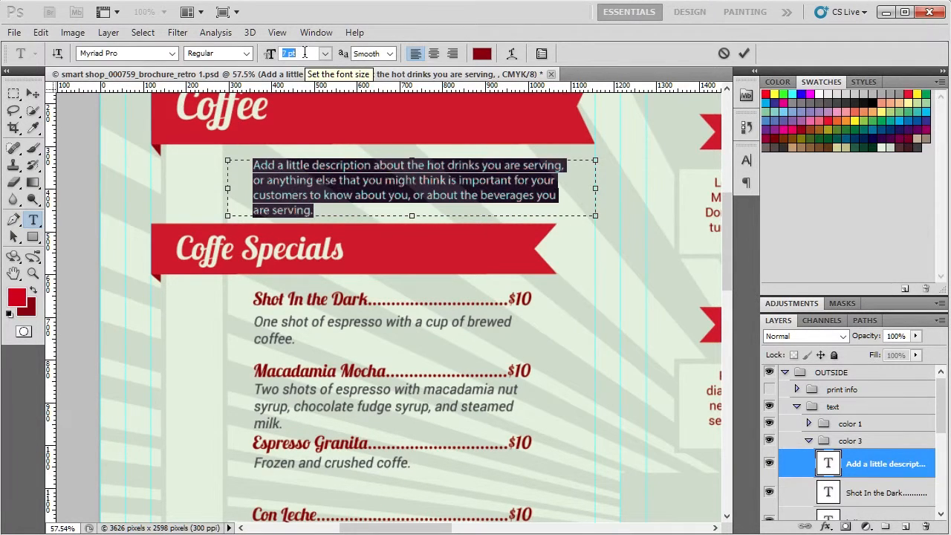
Replace the whole description paragraph with "Type your text here" and commit the text edit.
{"action": "left_click", "coordinate": [344, 196]}
{"action": "key", "text": "ctrl+a"}
{"action": "type", "text": "Ty"}
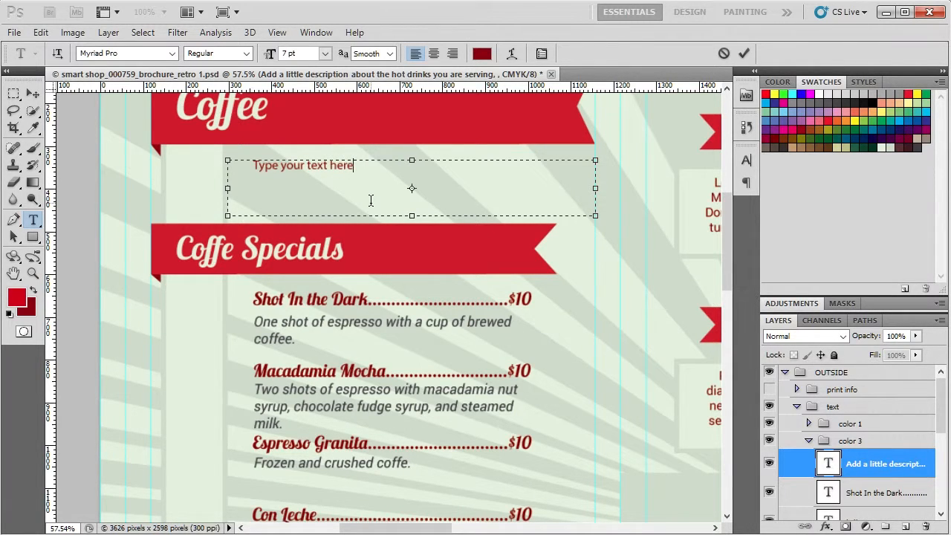
{"action": "key", "text": "ctrl+Return"}
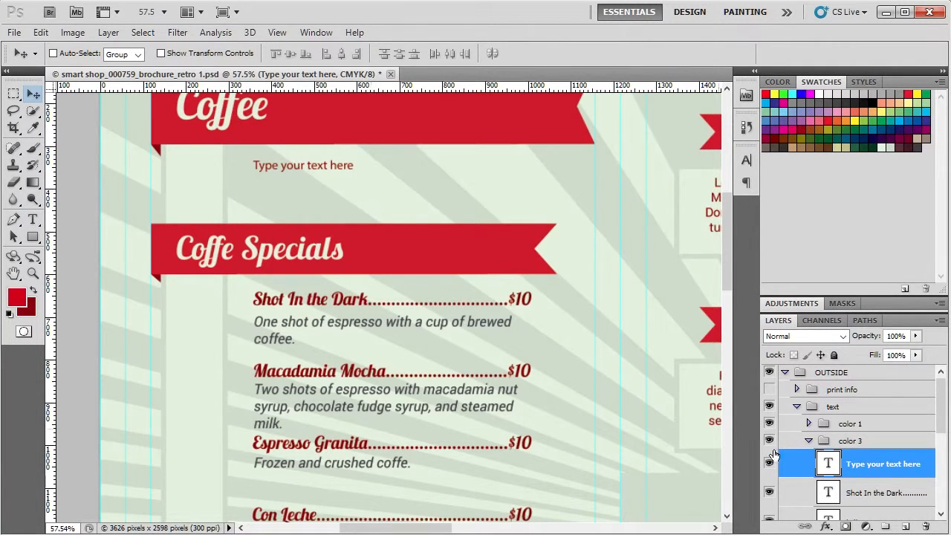
Set the font size of all text in the Shot In the Dark layer to 10 pt.
{"action": "scroll", "coordinate": [854, 446], "scroll_direction": "down", "scroll_amount": 2}
{"action": "left_click", "coordinate": [834, 442]}
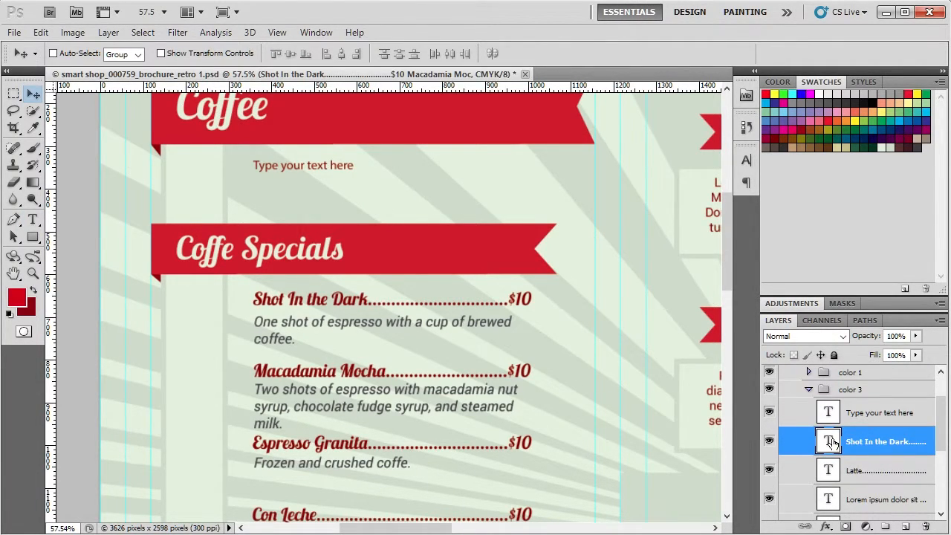
{"action": "double_click", "coordinate": [830, 441]}
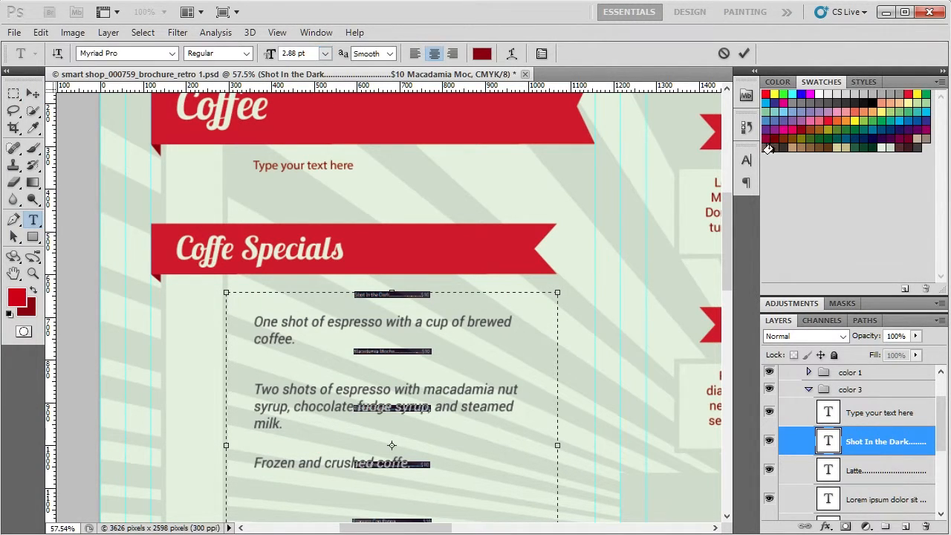
{"action": "left_click", "coordinate": [326, 54]}
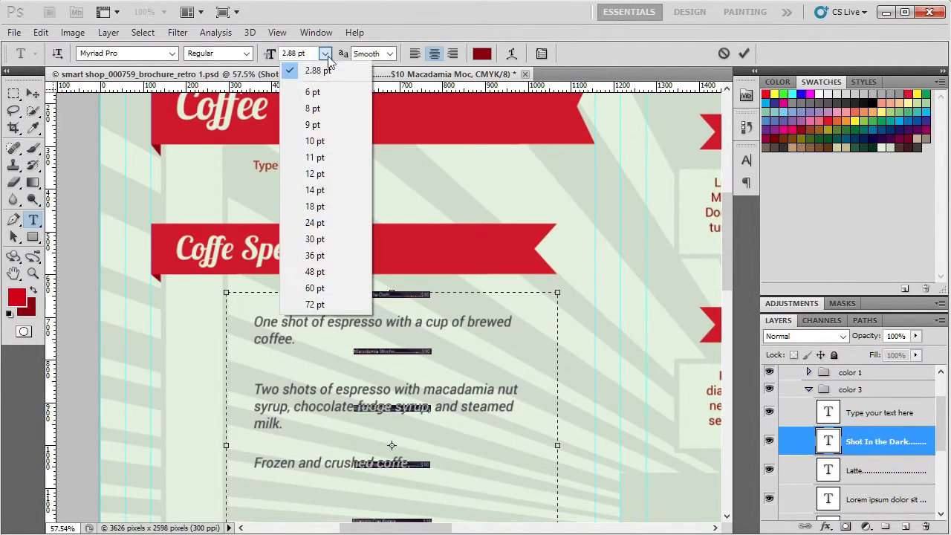
{"action": "left_click", "coordinate": [340, 191]}
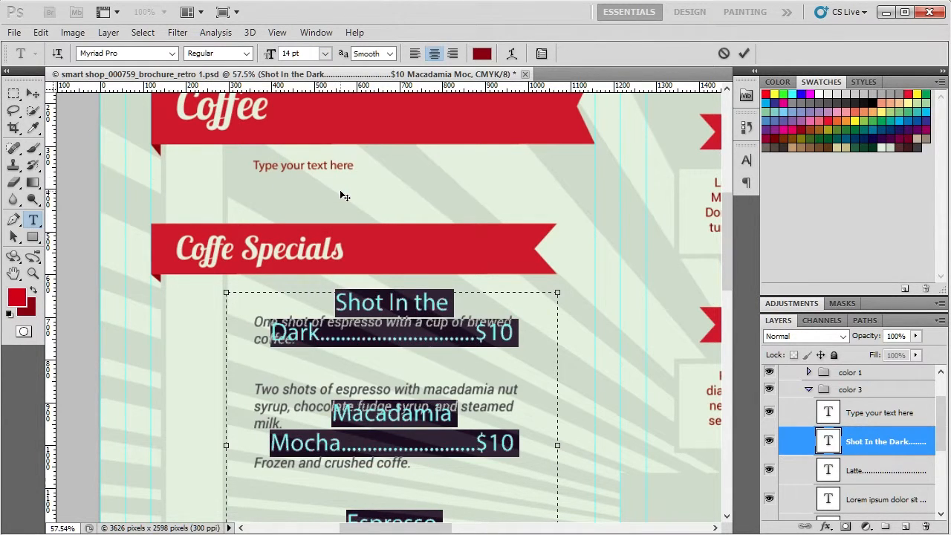
{"action": "left_click", "coordinate": [326, 53]}
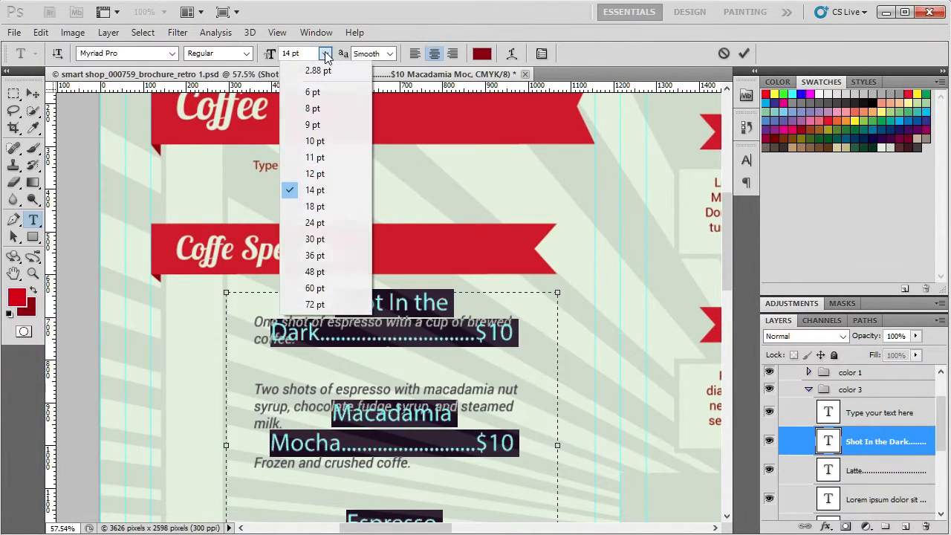
{"action": "left_click", "coordinate": [331, 174]}
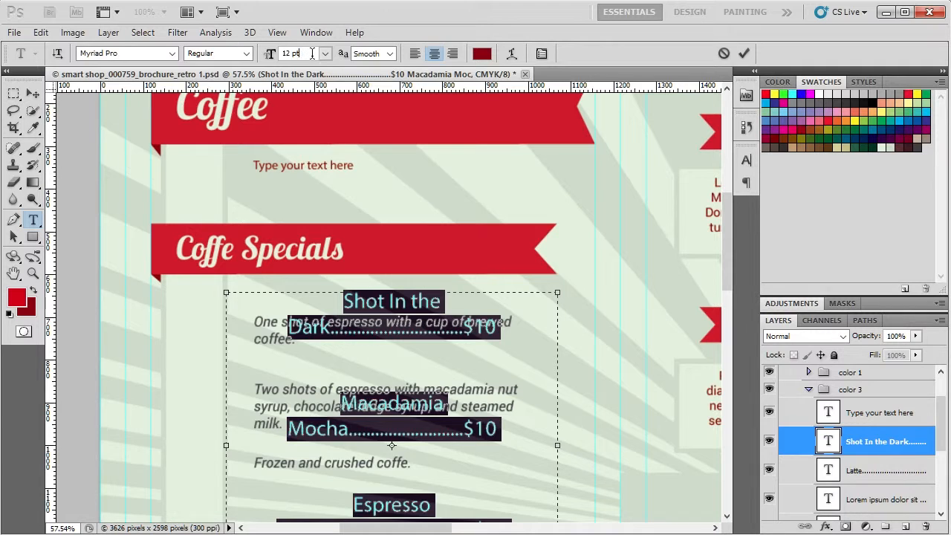
{"action": "scroll", "coordinate": [312, 53], "scroll_direction": "up", "scroll_amount": 2}
{"action": "scroll", "coordinate": [312, 53], "scroll_direction": "down", "scroll_amount": 4}
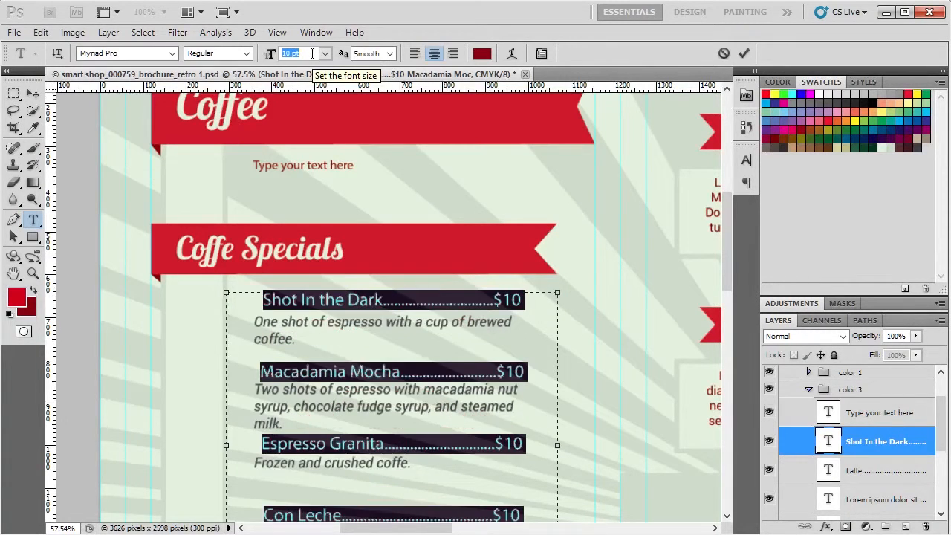
Change the font of the Coffe Specials item names to Lobster 1.3.
{"action": "left_click", "coordinate": [140, 52]}
{"action": "type", "text": "Lo"}
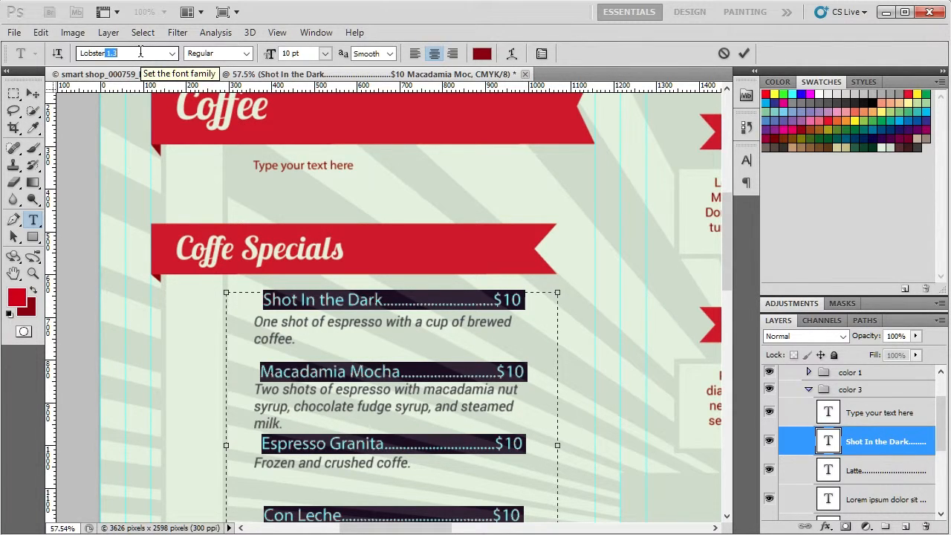
{"action": "type", "text": "bster"}
{"action": "key", "text": "Return"}
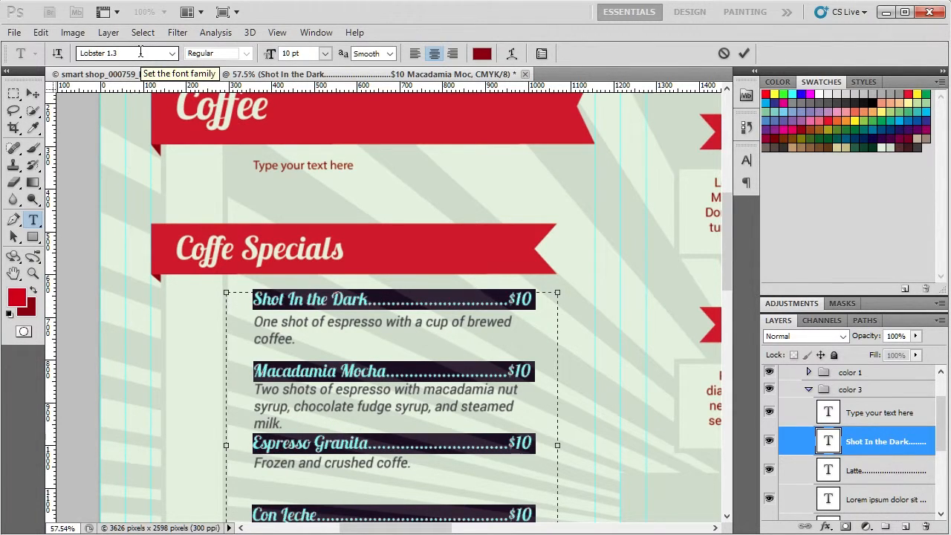
Replace the Shot In the Dark line with "Title" followed by a row of dots across the text box.
{"action": "left_click", "coordinate": [333, 298]}
{"action": "left_click_drag", "start_coordinate": [254, 298], "coordinate": [532, 303]}
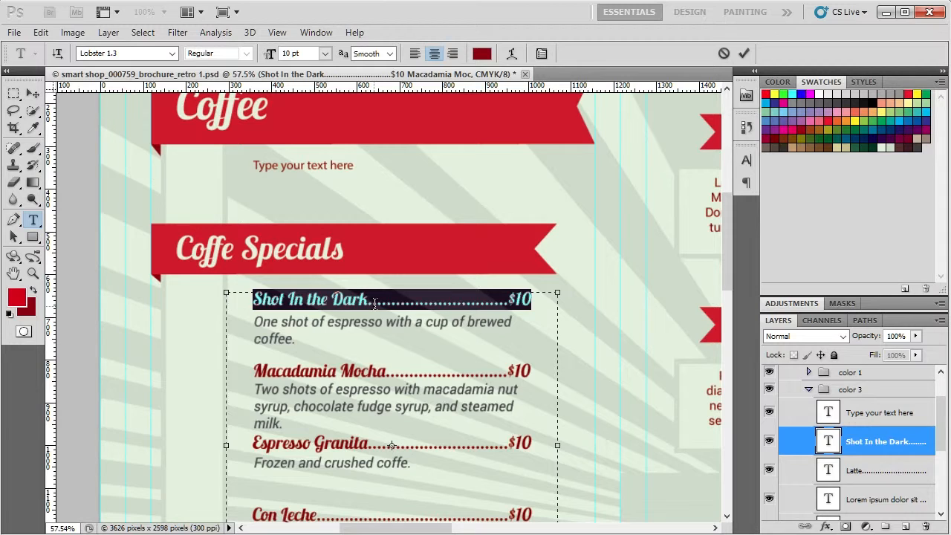
{"action": "type", "text": "7u"}
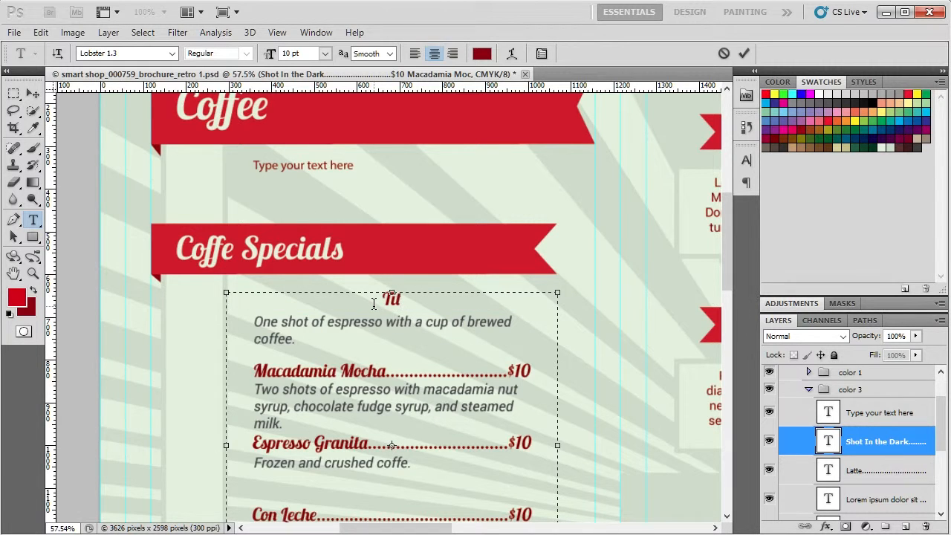
{"action": "type", "text": "lte"}
{"action": "type", "text": "......................"}
{"action": "type", "text": ".................."}
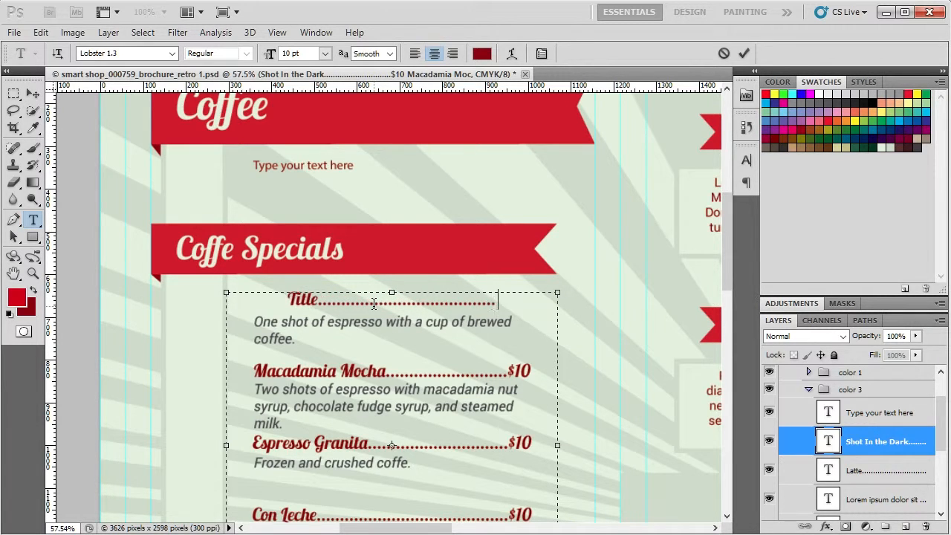
{"action": "type", "text": "........"}
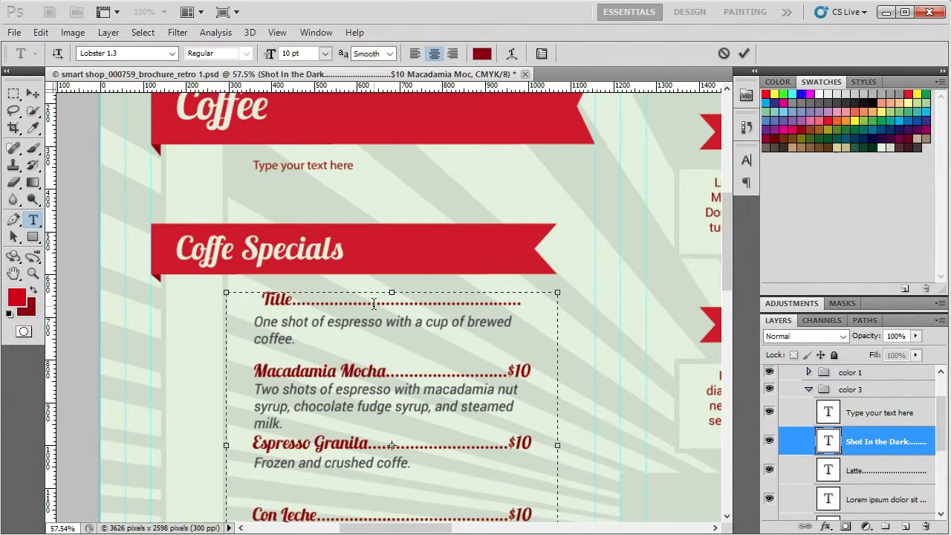
Add the price $10 after the Title line's dots, trim the dots to keep it on one line, and commit the edit.
{"action": "type", "text": "$10"}
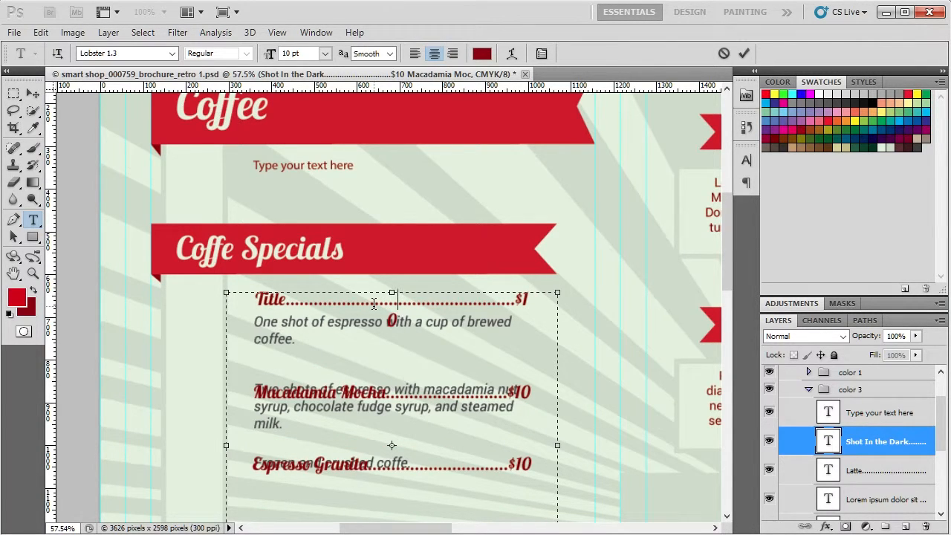
{"action": "key", "text": "BackSpace"}
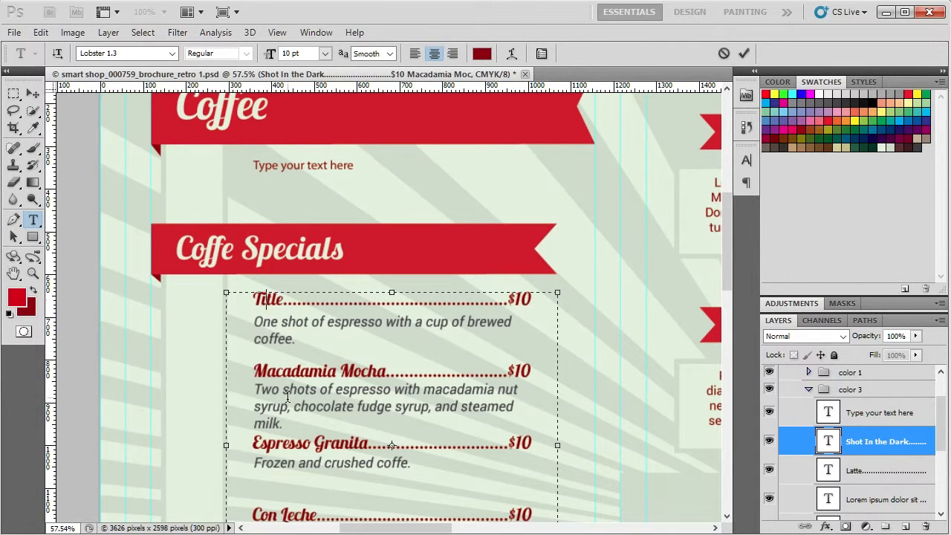
{"action": "scroll", "coordinate": [288, 396], "scroll_direction": "down", "scroll_amount": 3}
{"action": "scroll", "coordinate": [365, 361], "scroll_direction": "down", "scroll_amount": 2}
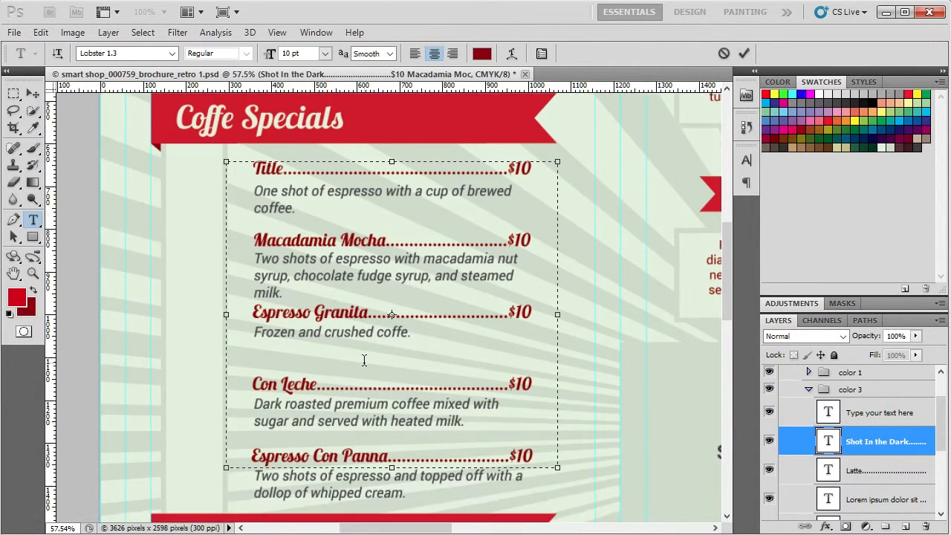
{"action": "scroll", "coordinate": [365, 361], "scroll_direction": "up", "scroll_amount": 2}
{"action": "left_click", "coordinate": [744, 54]}
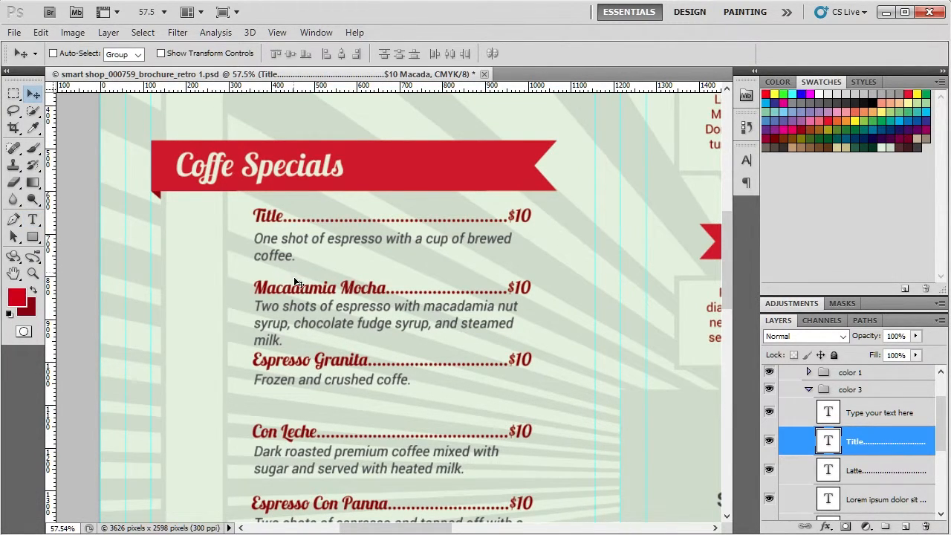
{"action": "scroll", "coordinate": [304, 301], "scroll_direction": "down", "scroll_amount": 3}
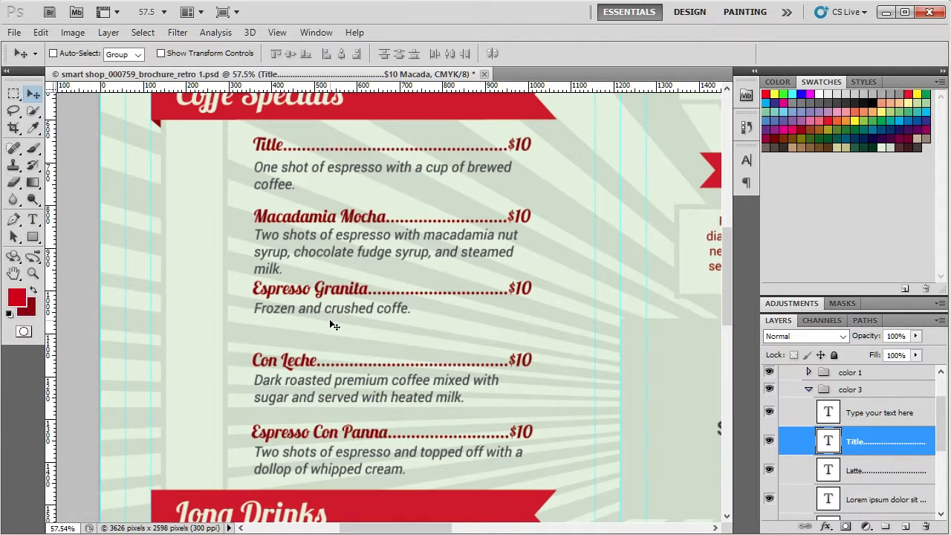
Review the edited Coffe Specials text and the overall brochure layout.
{"action": "scroll", "coordinate": [331, 324], "scroll_direction": "down", "scroll_amount": 3}
{"action": "scroll", "coordinate": [359, 368], "scroll_direction": "down", "scroll_amount": 3}
{"action": "scroll", "coordinate": [358, 368], "scroll_direction": "up", "scroll_amount": 10}
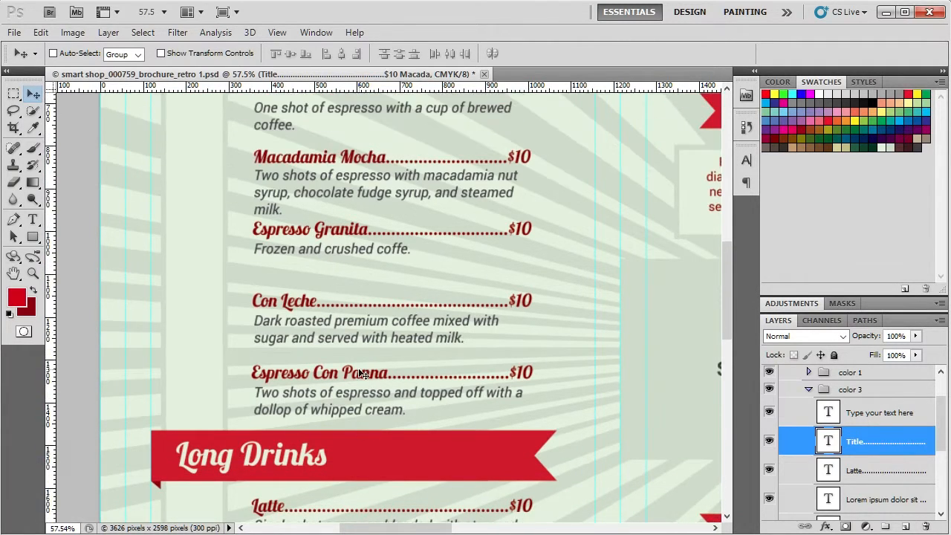
{"action": "scroll", "coordinate": [358, 368], "scroll_direction": "down", "scroll_amount": 5}
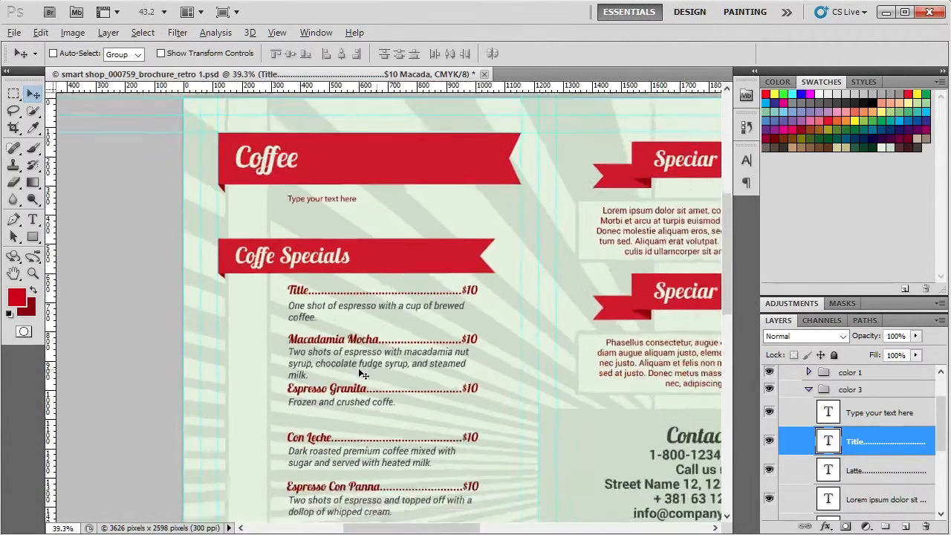
{"action": "scroll", "coordinate": [360, 373], "scroll_direction": "down", "scroll_amount": 2}
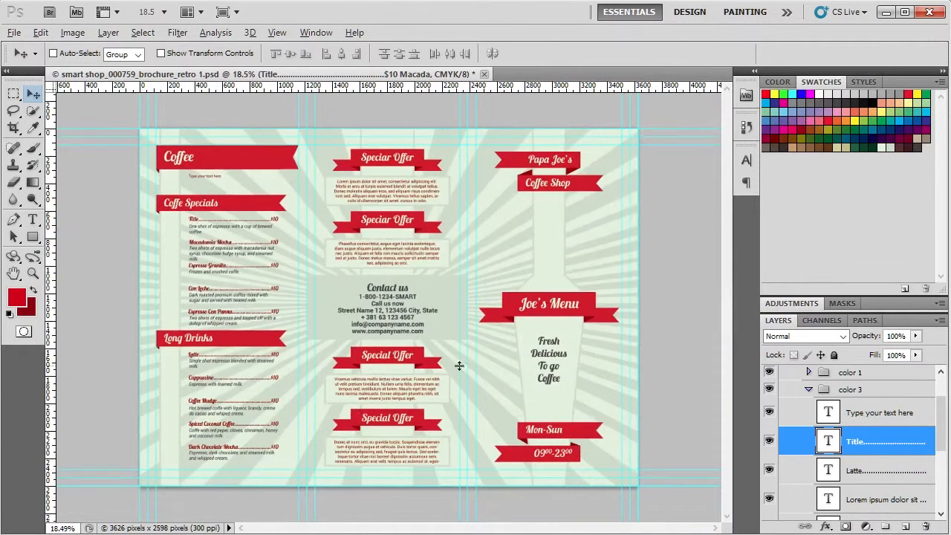
{"action": "scroll", "coordinate": [798, 416], "scroll_direction": "up", "scroll_amount": 2}
Collapse the text group, show the print info group to view the bleed, cut line and safety guides, and hide it again.
{"action": "left_click", "coordinate": [798, 408]}
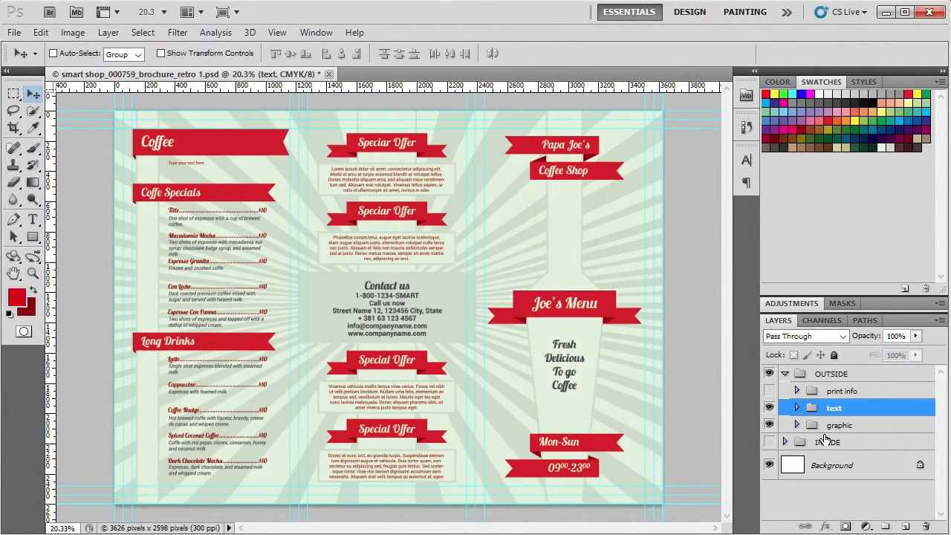
{"action": "left_click", "coordinate": [827, 391]}
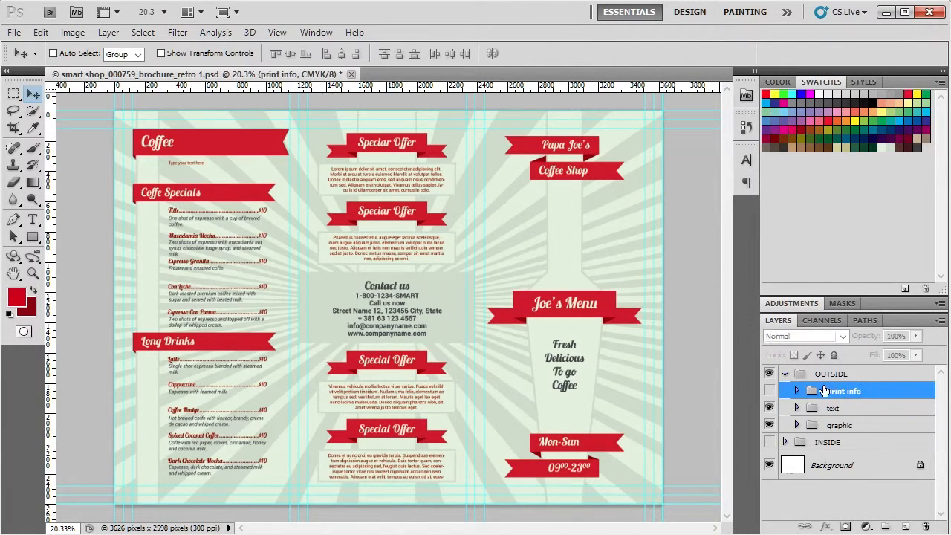
{"action": "left_click", "coordinate": [769, 391]}
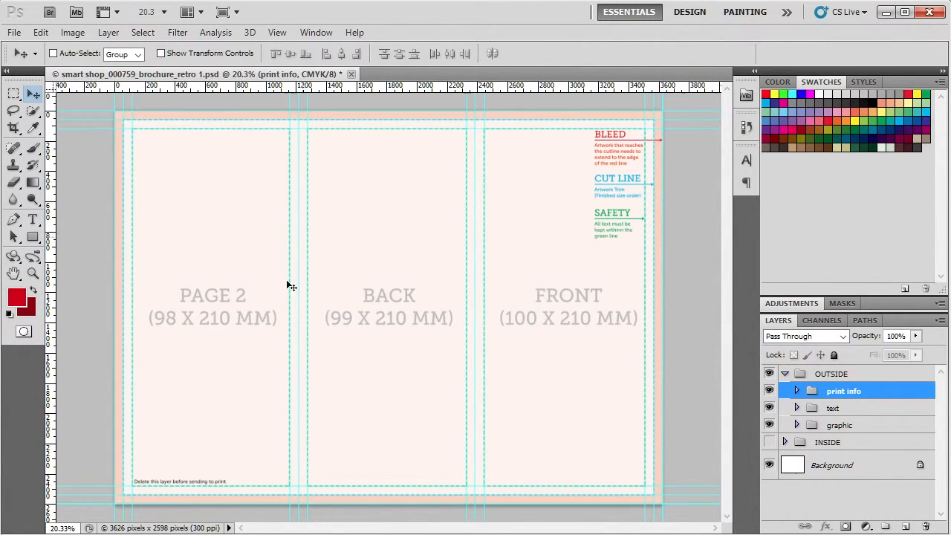
{"action": "left_click", "coordinate": [770, 391]}
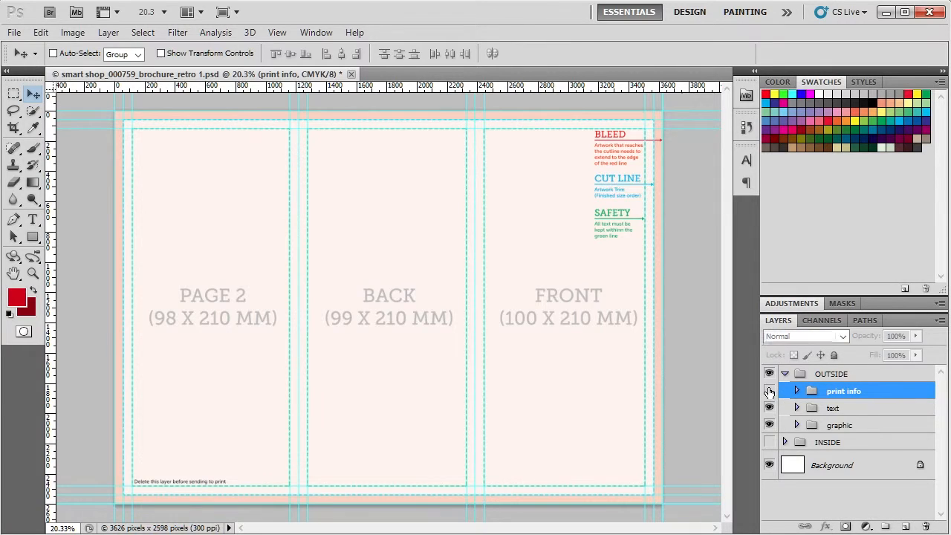
Expand the text group and its color 1 subgroup and select all color 1 text layers from Coffee to 0900-2300.
{"action": "left_click", "coordinate": [797, 408]}
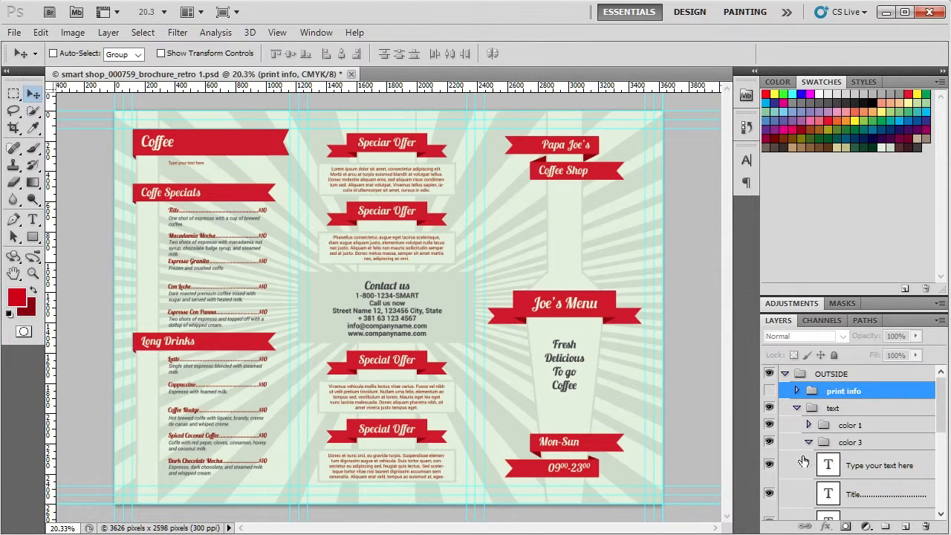
{"action": "left_click", "coordinate": [875, 462]}
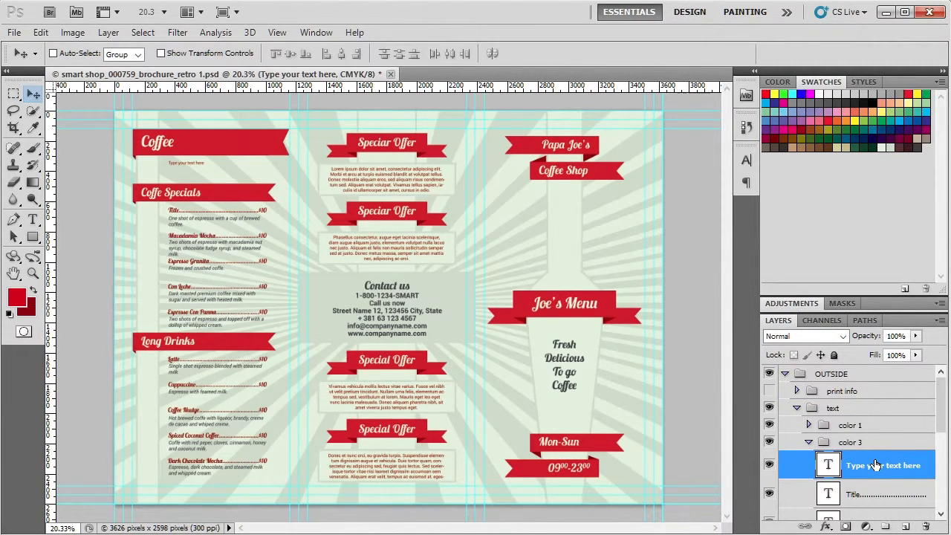
{"action": "scroll", "coordinate": [875, 465], "scroll_direction": "down", "scroll_amount": 3}
{"action": "scroll", "coordinate": [875, 464], "scroll_direction": "up", "scroll_amount": 2}
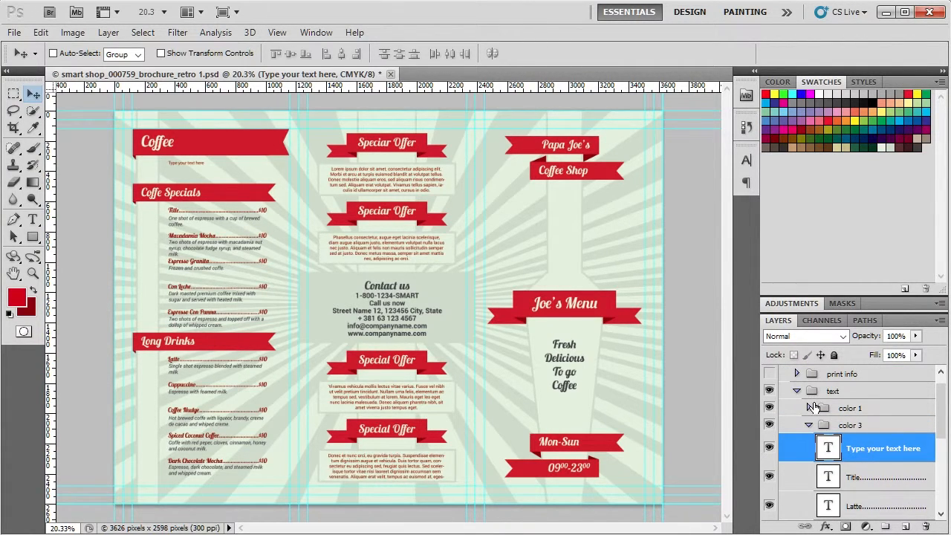
{"action": "left_click", "coordinate": [811, 407]}
{"action": "left_click", "coordinate": [868, 433]}
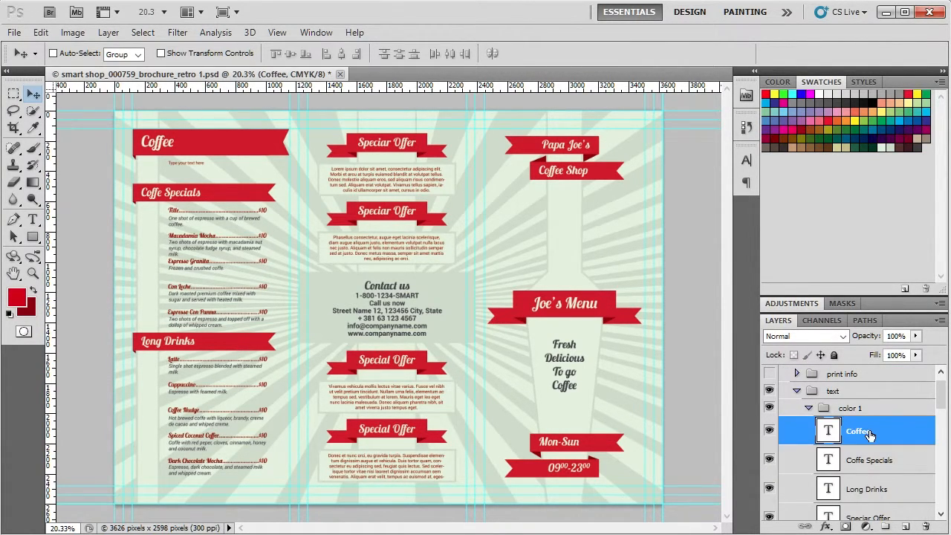
{"action": "scroll", "coordinate": [872, 446], "scroll_direction": "down", "scroll_amount": 5}
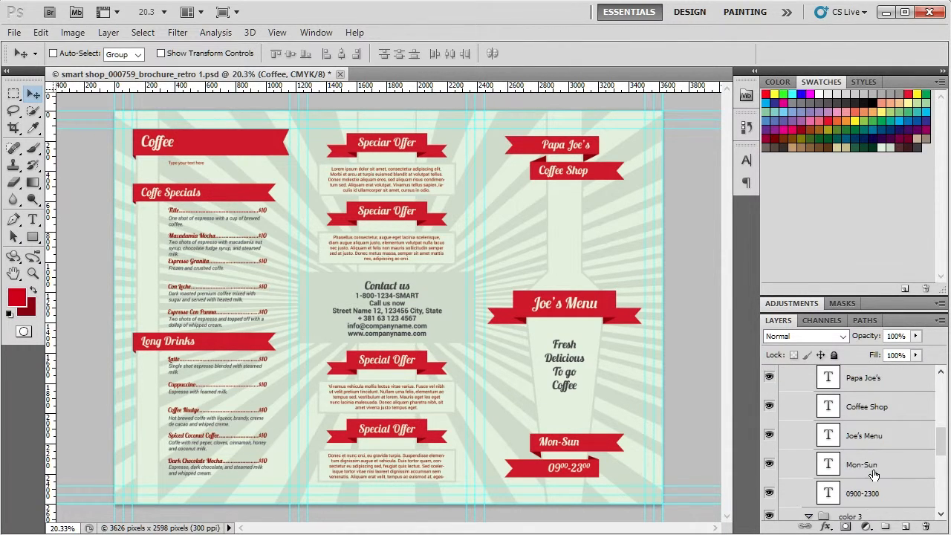
{"action": "left_click", "coordinate": [875, 491], "text": "shift"}
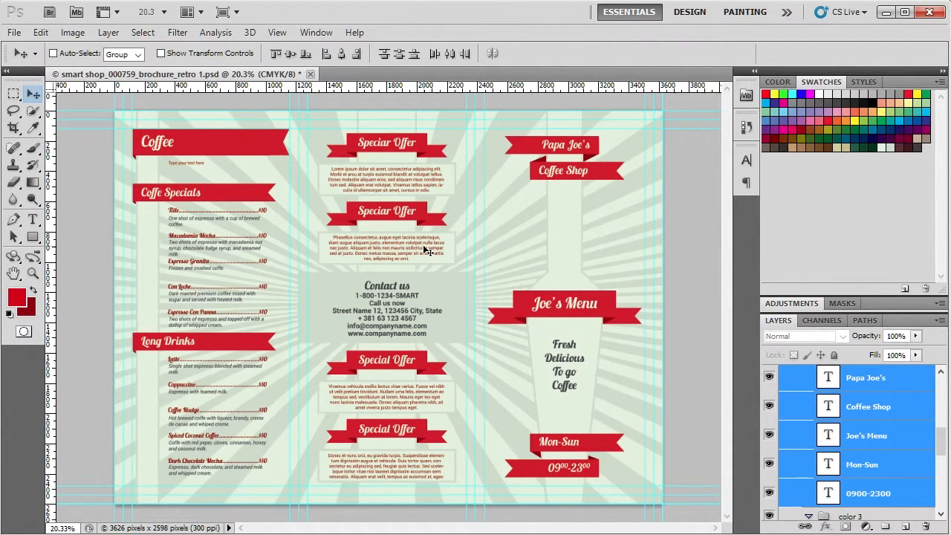
Look through the selected color 1 text layers and collapse the color 1 and color 3 text groups.
{"action": "scroll", "coordinate": [855, 427], "scroll_direction": "up", "scroll_amount": 3}
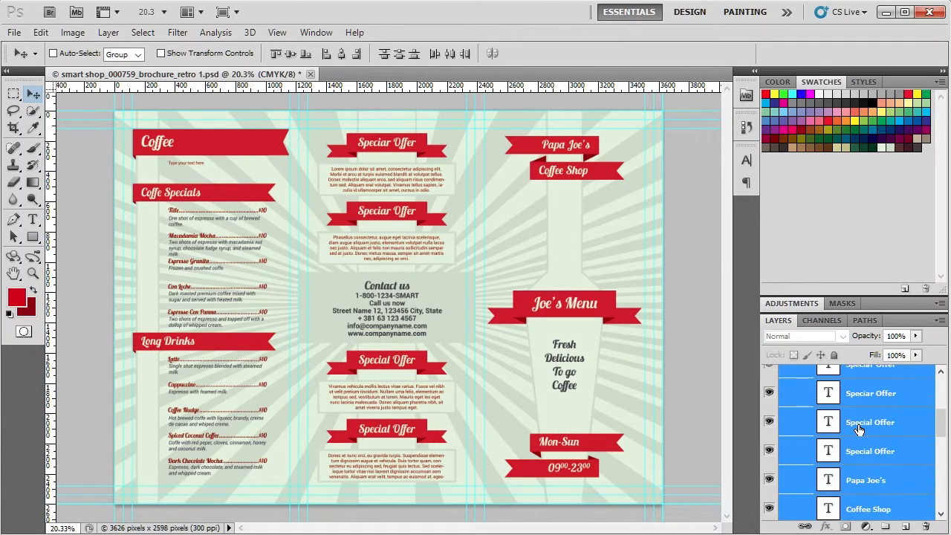
{"action": "scroll", "coordinate": [898, 425], "scroll_direction": "up", "scroll_amount": 3}
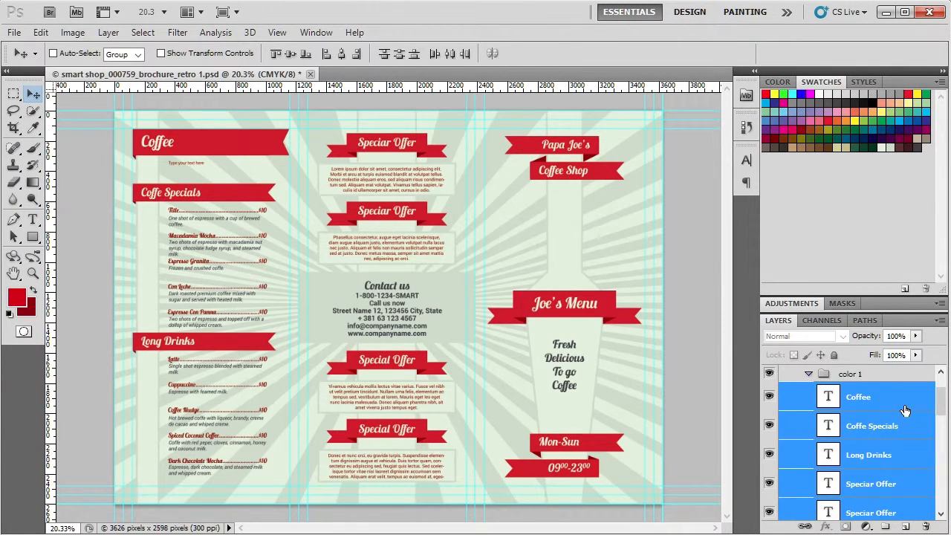
{"action": "scroll", "coordinate": [903, 402], "scroll_direction": "up", "scroll_amount": 1}
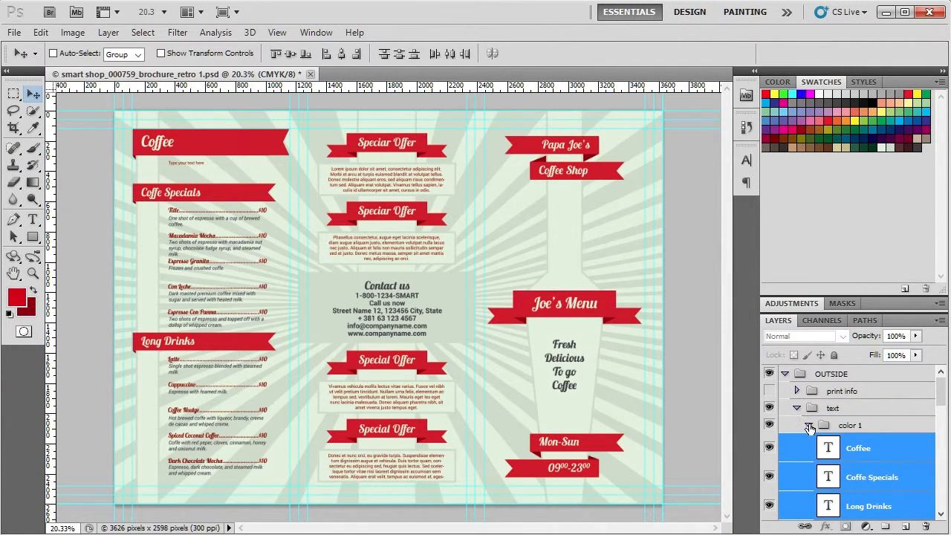
{"action": "left_click", "coordinate": [809, 425]}
{"action": "left_click", "coordinate": [810, 442]}
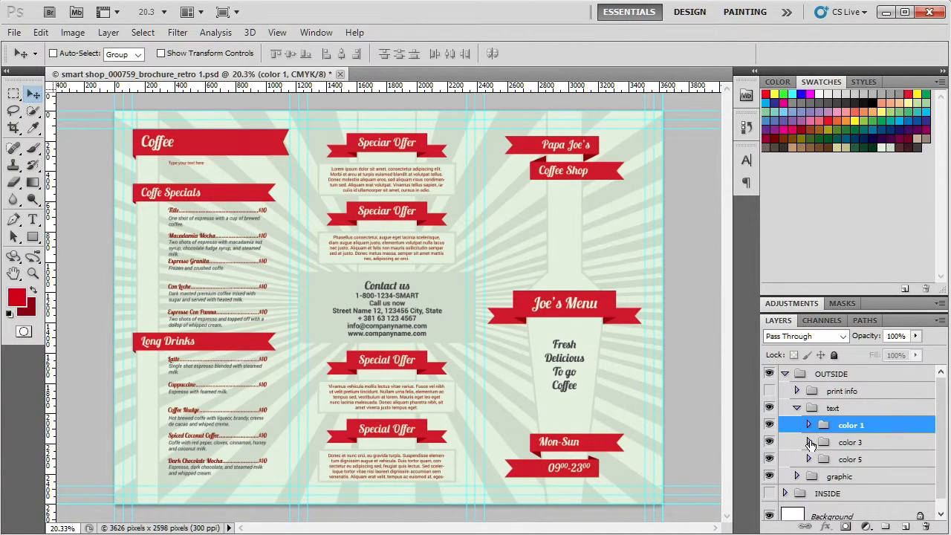
Close the brochure document and leave Photoshop for the file folder window.
{"action": "left_click", "coordinate": [340, 74]}
{"action": "left_click", "coordinate": [489, 228]}
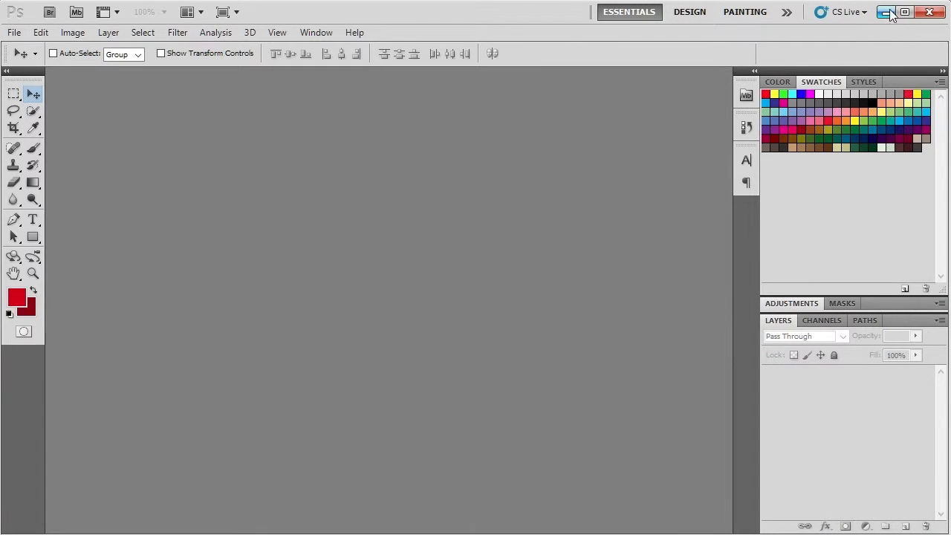
{"action": "left_click", "coordinate": [929, 11]}
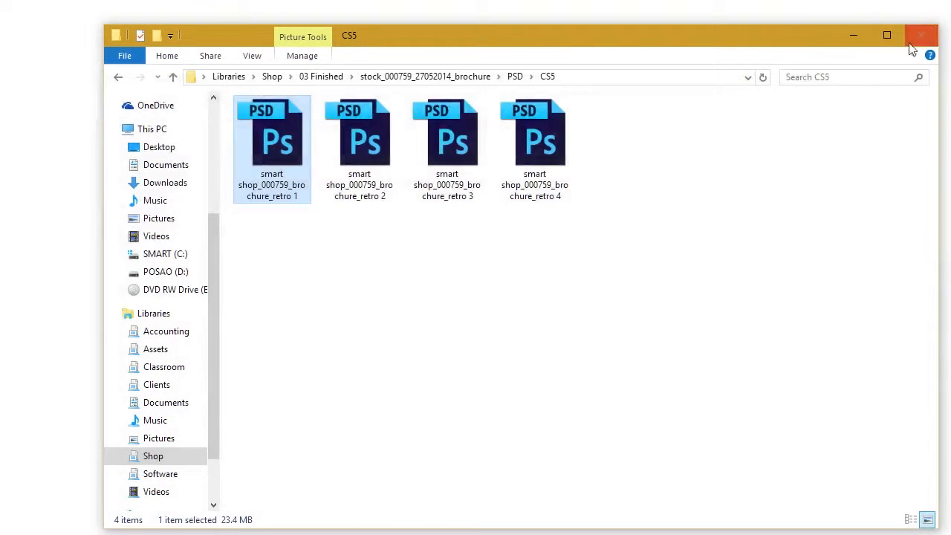
Go to the CC folder inside PSD and open smart shop_000759_brochure_retro 1 in Photoshop.
{"action": "left_click", "coordinate": [517, 78]}
{"action": "double_click", "coordinate": [265, 126]}
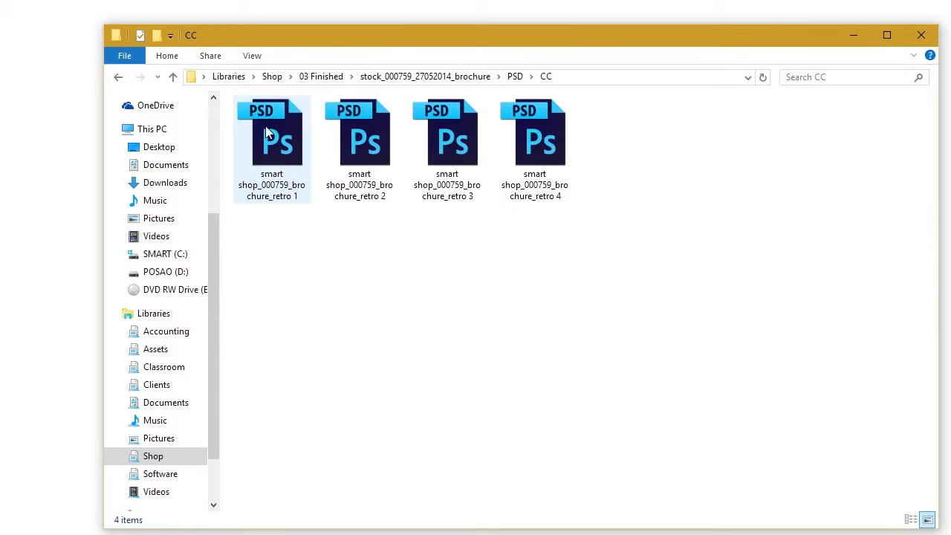
{"action": "left_click", "coordinate": [265, 126]}
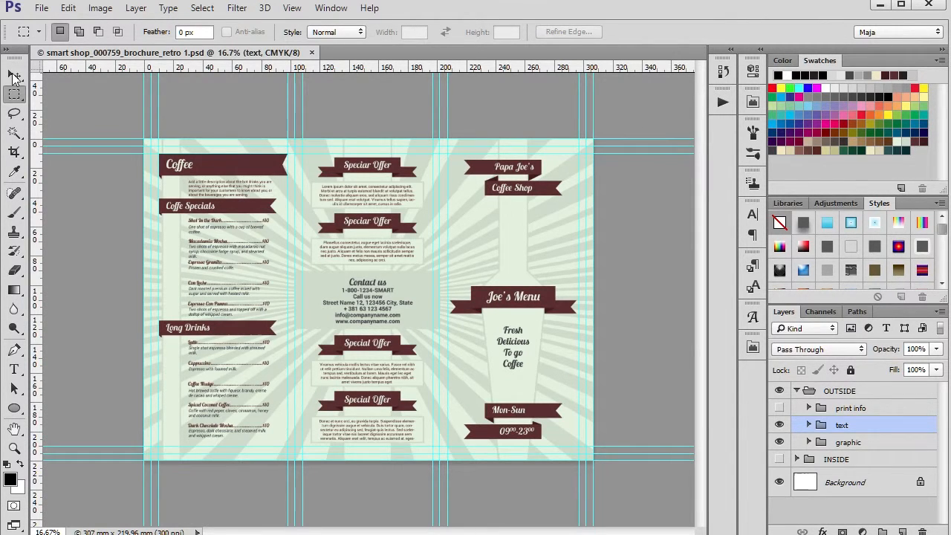
Expand the graphic group and recolor the color fill layer above its color 3 subgroup with a dark teal swatch.
{"action": "left_click", "coordinate": [13, 76]}
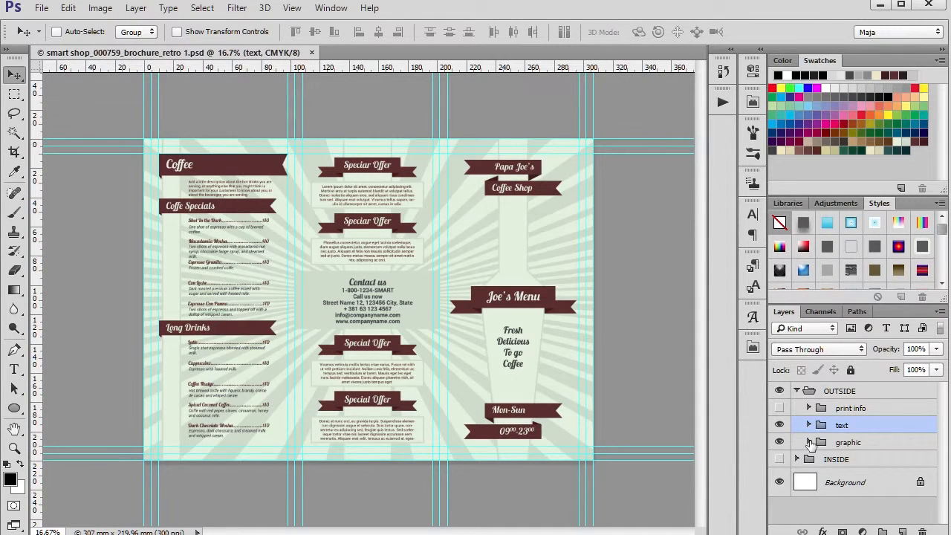
{"action": "left_click", "coordinate": [810, 442]}
{"action": "scroll", "coordinate": [854, 512], "scroll_direction": "down", "scroll_amount": 3}
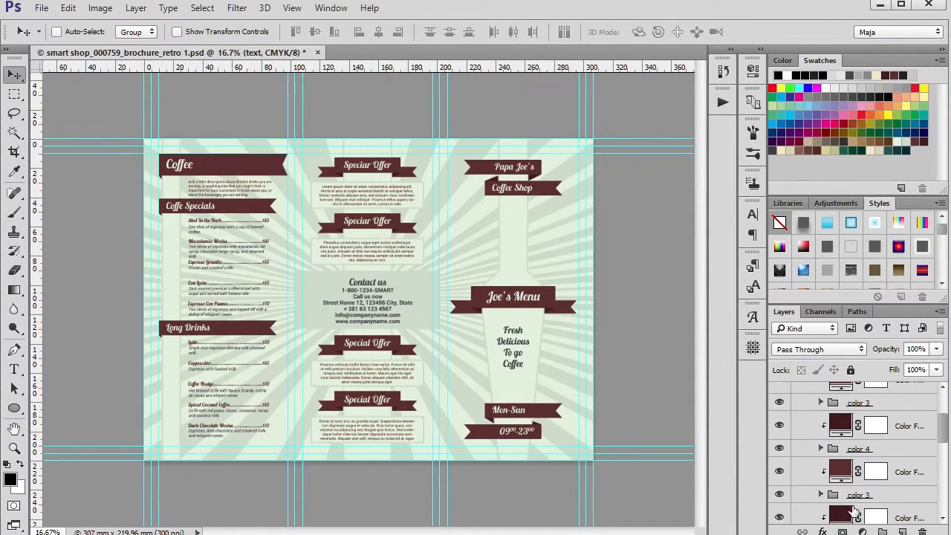
{"action": "scroll", "coordinate": [853, 511], "scroll_direction": "down", "scroll_amount": 3}
{"action": "scroll", "coordinate": [851, 502], "scroll_direction": "up", "scroll_amount": 3}
{"action": "scroll", "coordinate": [851, 502], "scroll_direction": "up", "scroll_amount": 3}
{"action": "left_click", "coordinate": [843, 468]}
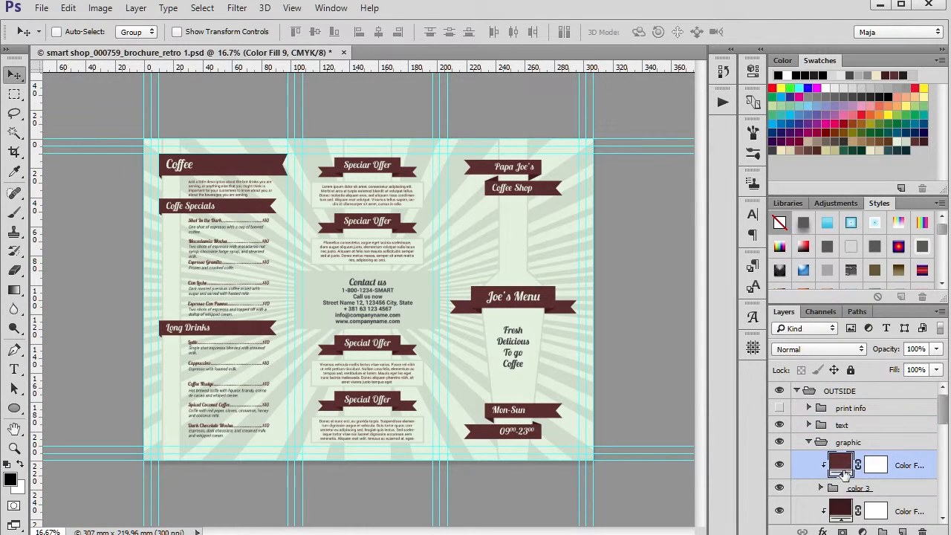
{"action": "double_click", "coordinate": [844, 472]}
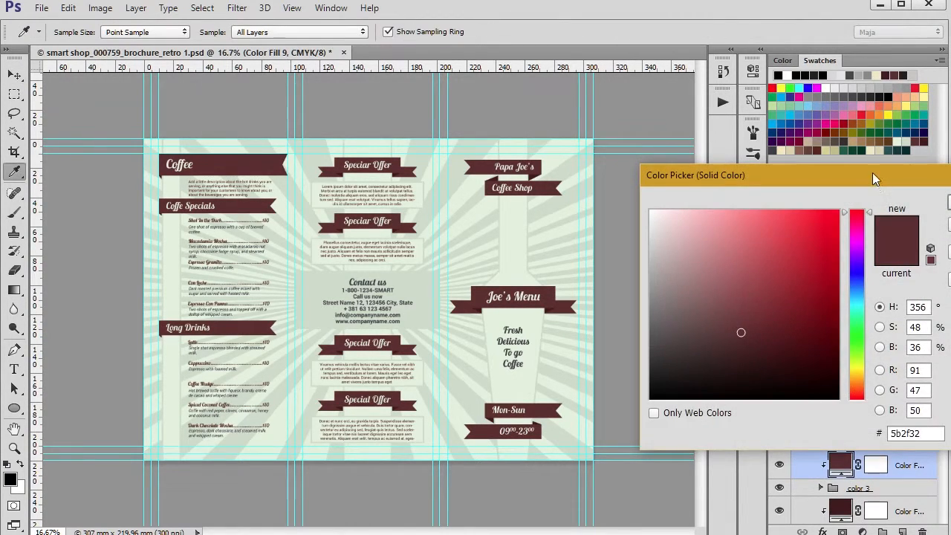
{"action": "left_click_drag", "start_coordinate": [873, 175], "coordinate": [560, 231]}
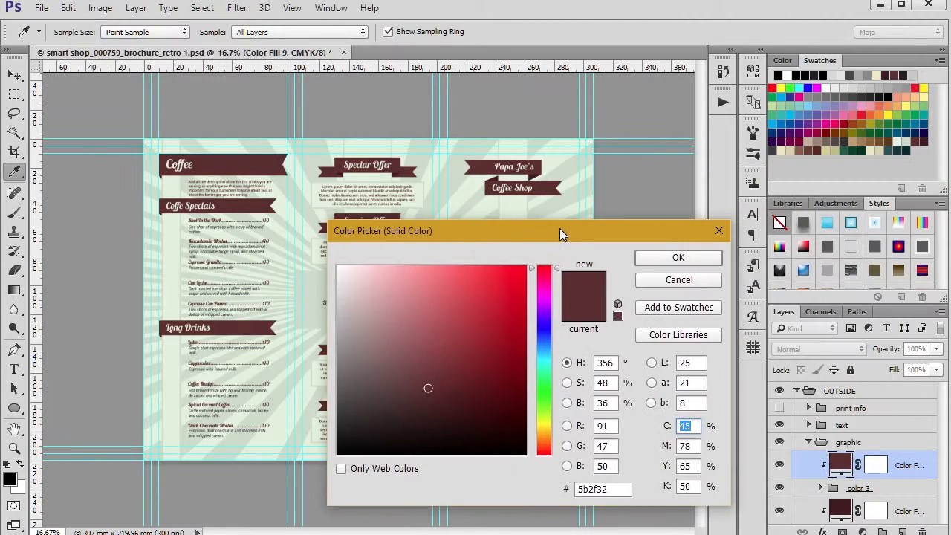
{"action": "left_click", "coordinate": [894, 148]}
{"action": "left_click", "coordinate": [677, 259]}
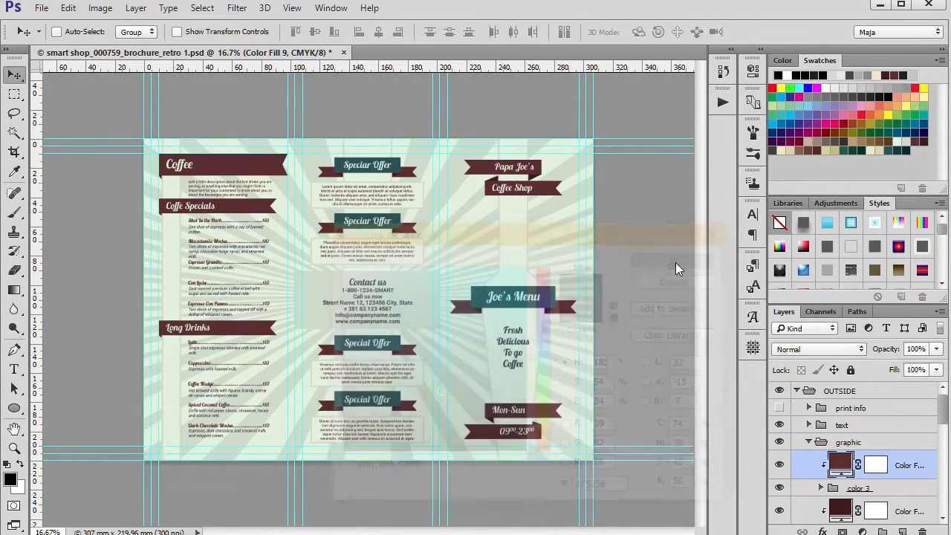
Expand the color 3 graphic group, select its banner top layer and examine the Speciar Offer banners up close.
{"action": "left_click", "coordinate": [821, 488]}
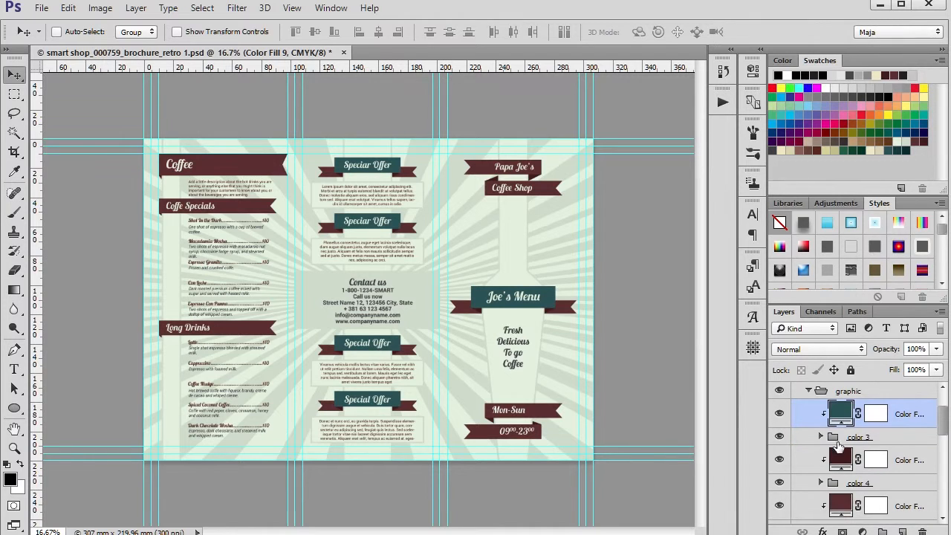
{"action": "left_click", "coordinate": [841, 460]}
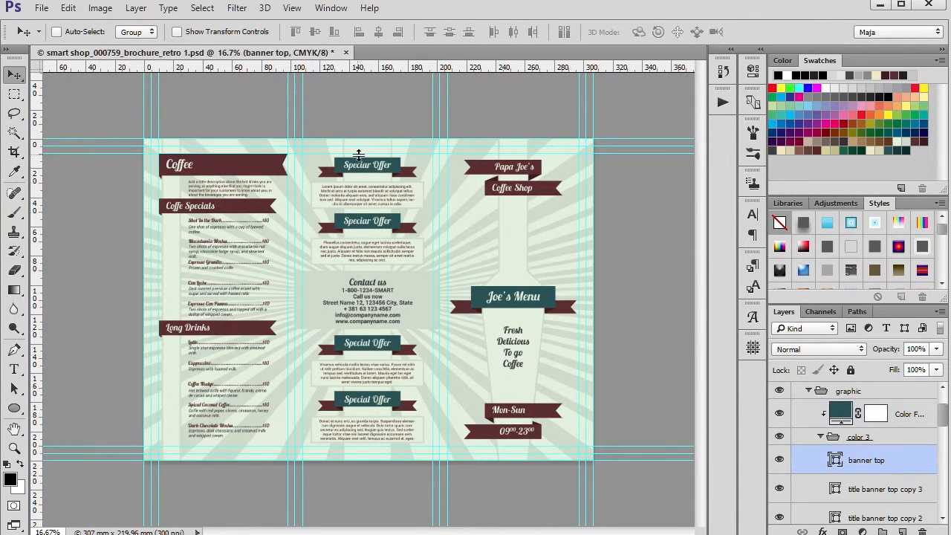
{"action": "scroll", "coordinate": [375, 171], "scroll_direction": "up", "scroll_amount": 2}
{"action": "scroll", "coordinate": [355, 88], "scroll_direction": "up", "scroll_amount": 1}
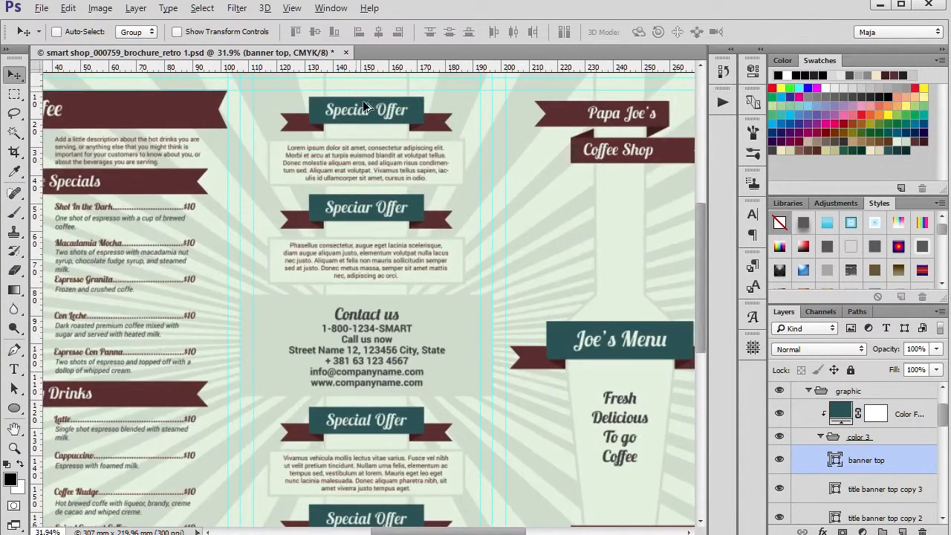
{"action": "scroll", "coordinate": [363, 101], "scroll_direction": "up", "scroll_amount": 3}
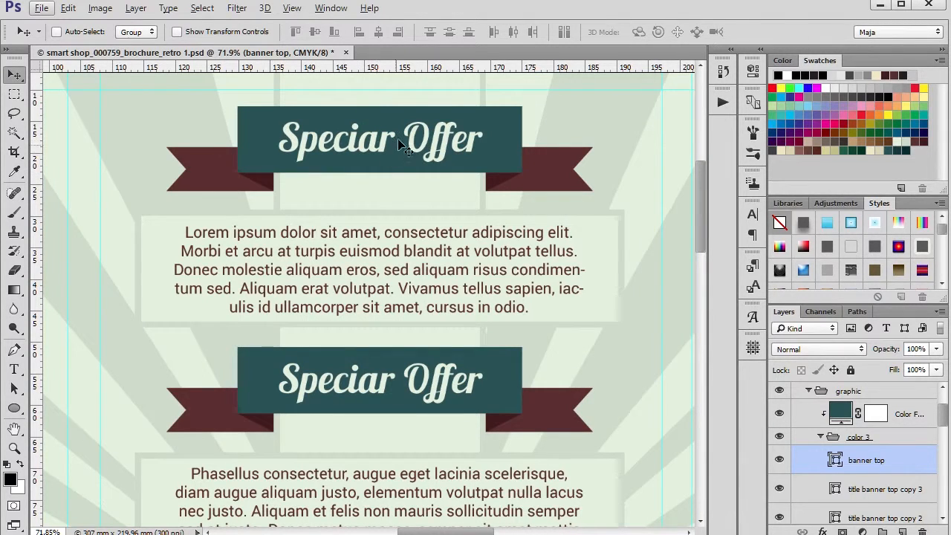
{"action": "left_click_drag", "start_coordinate": [398, 122], "coordinate": [403, 176]}
{"action": "scroll", "coordinate": [791, 463], "scroll_direction": "down", "scroll_amount": 3}
{"action": "scroll", "coordinate": [789, 462], "scroll_direction": "up", "scroll_amount": 3}
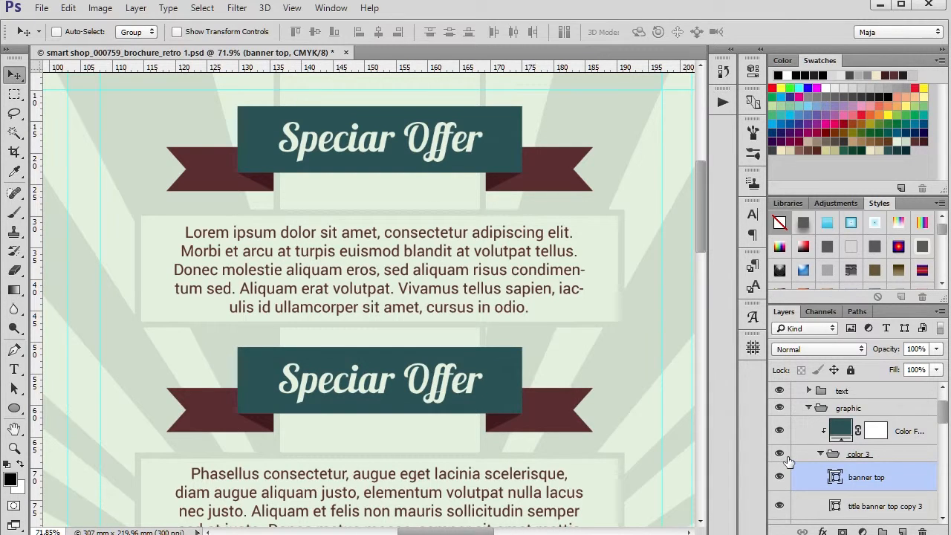
Select the title banner top layer, then briefly hide and show it and title banner top copy 2.
{"action": "scroll", "coordinate": [789, 462], "scroll_direction": "down", "scroll_amount": 4}
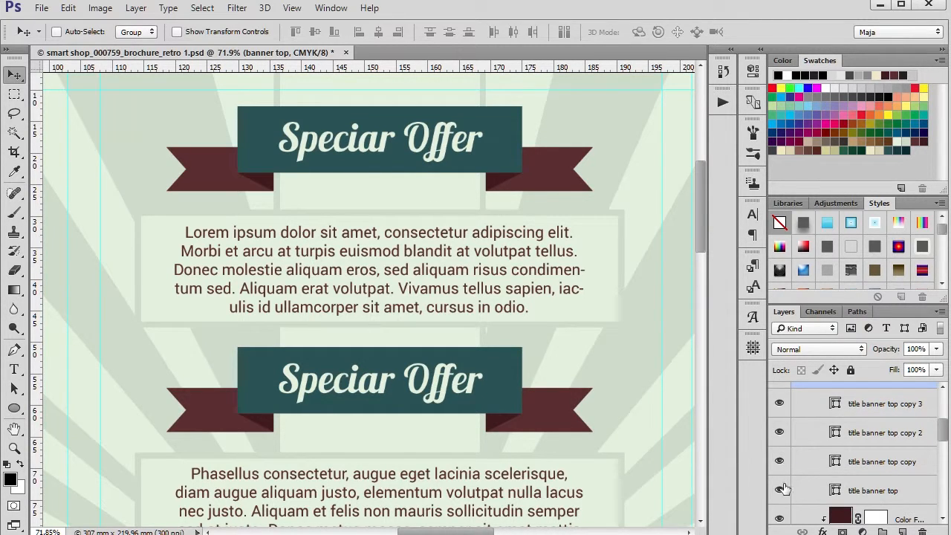
{"action": "left_click", "coordinate": [866, 492]}
{"action": "left_click", "coordinate": [779, 490]}
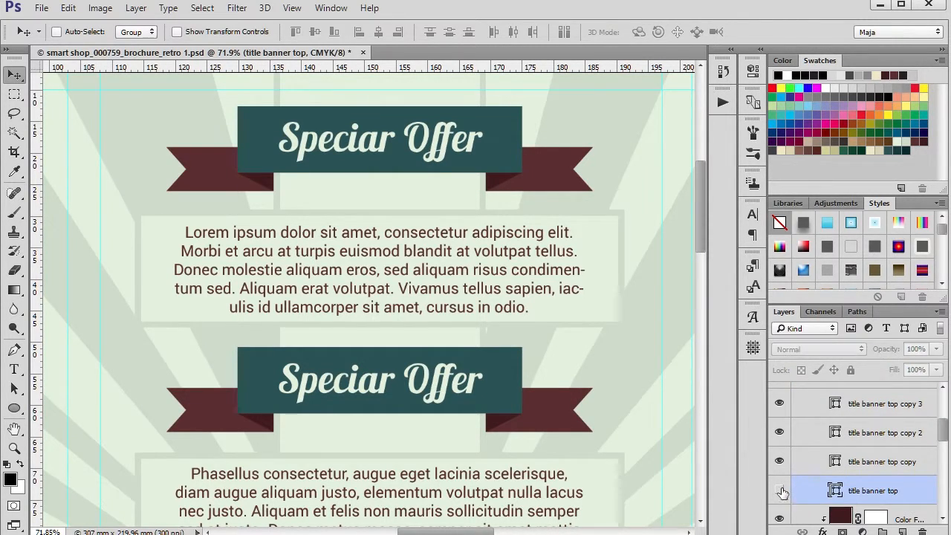
{"action": "left_click", "coordinate": [781, 491]}
{"action": "left_click", "coordinate": [781, 432]}
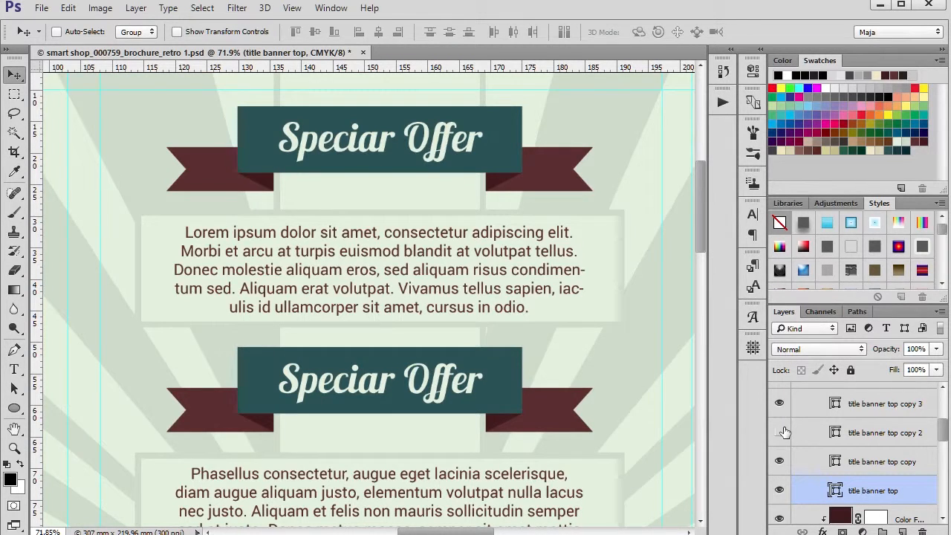
{"action": "left_click", "coordinate": [782, 433]}
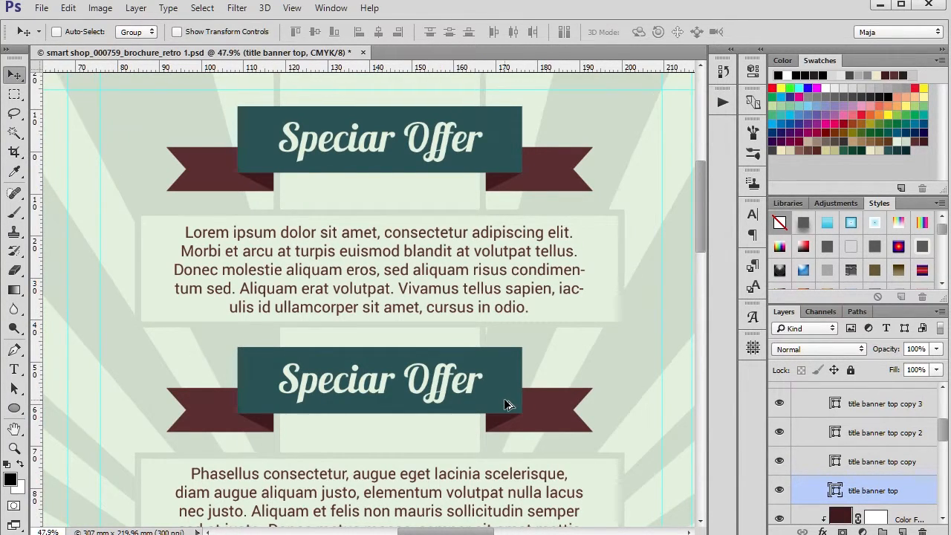
Hide the title banner top layer to find which brochure banner it belongs to, and show it again.
{"action": "scroll", "coordinate": [506, 403], "scroll_direction": "down", "scroll_amount": 2}
{"action": "left_click_drag", "start_coordinate": [551, 345], "coordinate": [45, 282]}
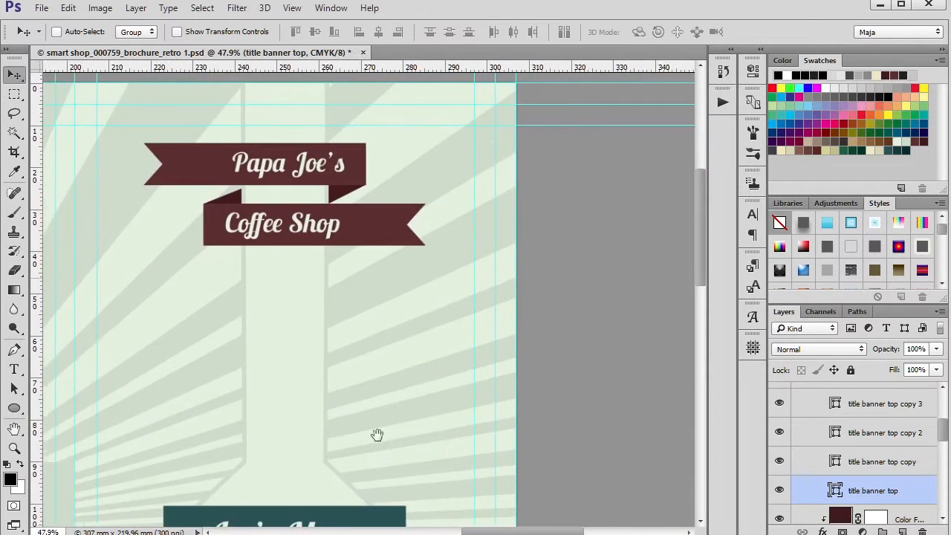
{"action": "left_click_drag", "start_coordinate": [378, 435], "coordinate": [554, 212]}
{"action": "scroll", "coordinate": [490, 364], "scroll_direction": "up", "scroll_amount": 2}
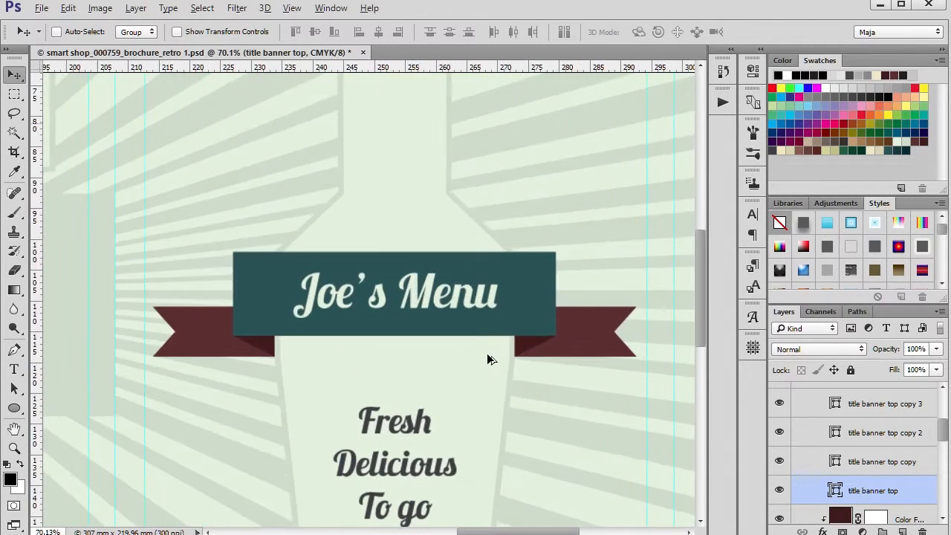
{"action": "left_click", "coordinate": [779, 490]}
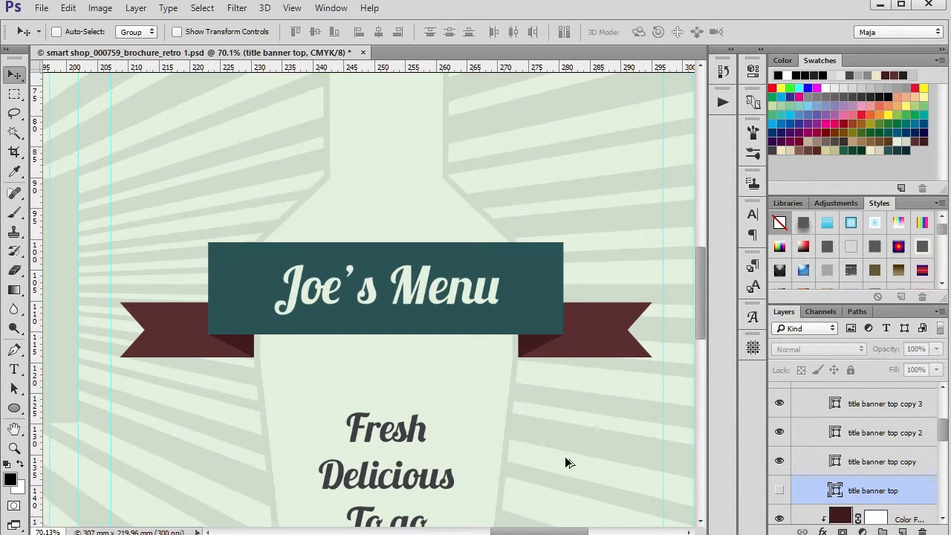
{"action": "scroll", "coordinate": [630, 459], "scroll_direction": "down", "scroll_amount": 4}
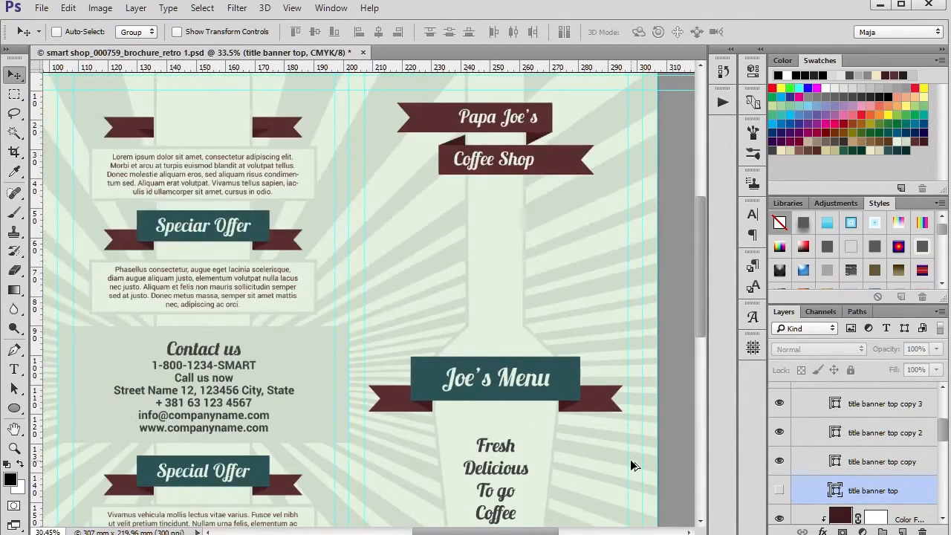
{"action": "scroll", "coordinate": [631, 459], "scroll_direction": "down", "scroll_amount": 1}
{"action": "scroll", "coordinate": [248, 195], "scroll_direction": "up", "scroll_amount": 5}
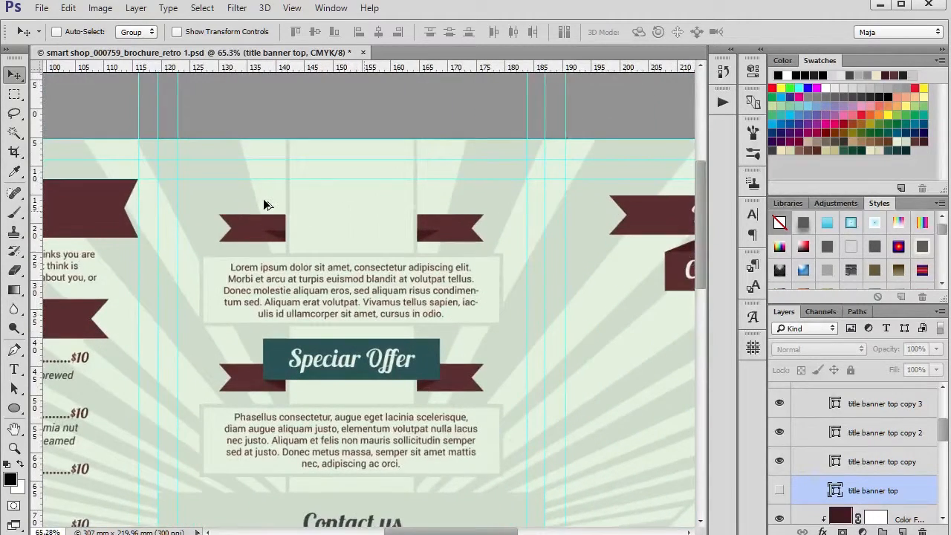
{"action": "scroll", "coordinate": [298, 206], "scroll_direction": "up", "scroll_amount": 3}
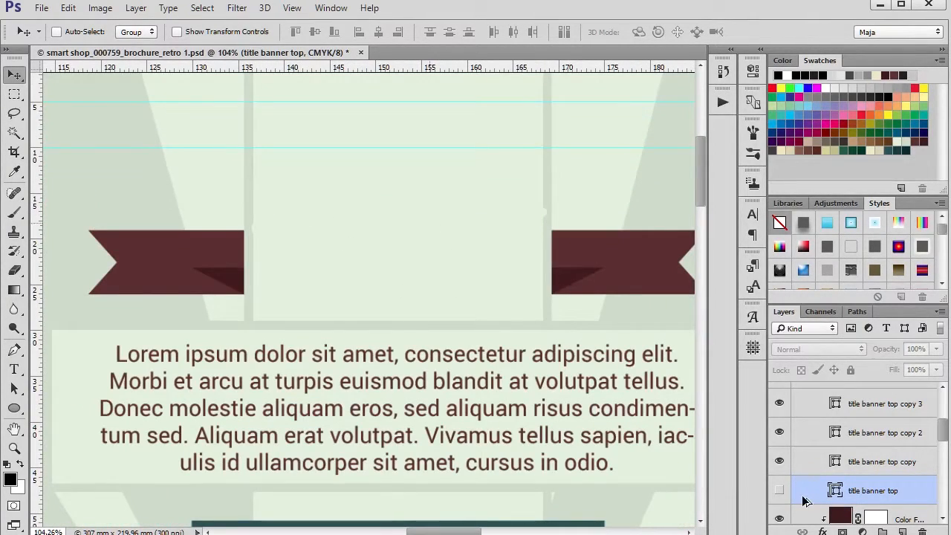
{"action": "left_click", "coordinate": [779, 490]}
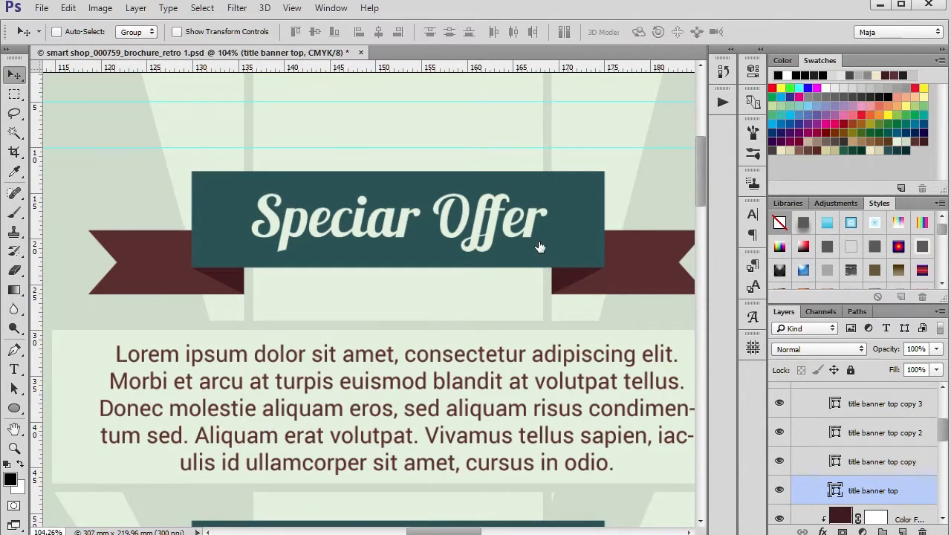
Shift the teal rectangle of the upper Speciar Offer banner slightly to the left and check it against the whole layout.
{"action": "mouse_move", "coordinate": [541, 250]}
{"action": "left_mouse_down"}
{"action": "mouse_move", "coordinate": [546, 338]}
{"action": "mouse_move", "coordinate": [529, 348]}
{"action": "mouse_move", "coordinate": [235, 310]}
{"action": "mouse_move", "coordinate": [223, 209]}
{"action": "mouse_move", "coordinate": [117, 217]}
{"action": "mouse_move", "coordinate": [508, 259]}
{"action": "mouse_move", "coordinate": [521, 292]}
{"action": "mouse_move", "coordinate": [538, 287]}
{"action": "mouse_move", "coordinate": [539, 252]}
{"action": "left_mouse_up"}
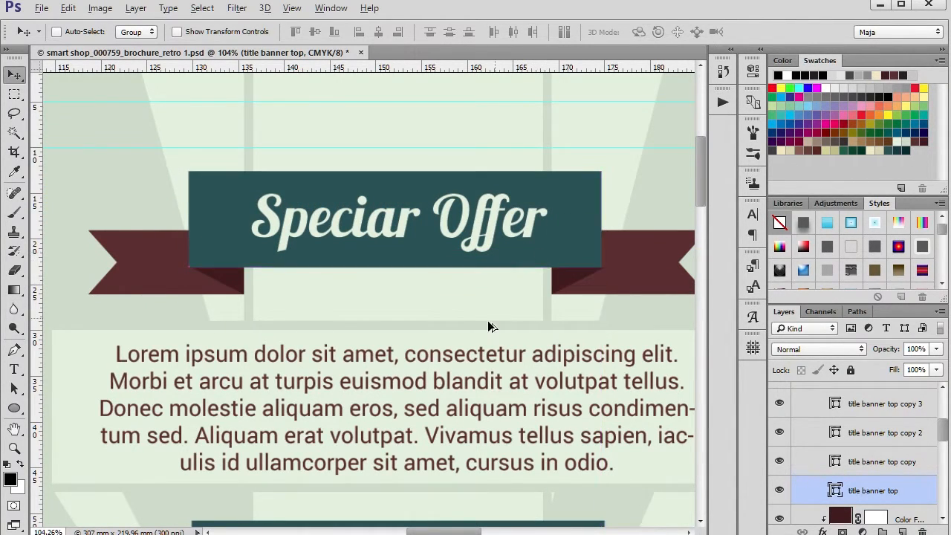
{"action": "scroll", "coordinate": [414, 321], "scroll_direction": "down", "scroll_amount": 3}
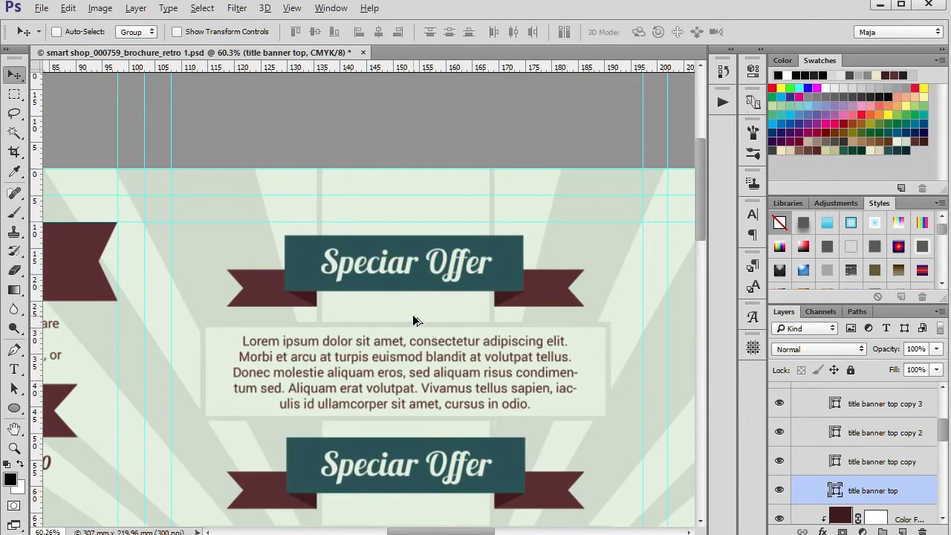
{"action": "scroll", "coordinate": [414, 321], "scroll_direction": "down", "scroll_amount": 2}
{"action": "scroll", "coordinate": [414, 321], "scroll_direction": "down", "scroll_amount": 5}
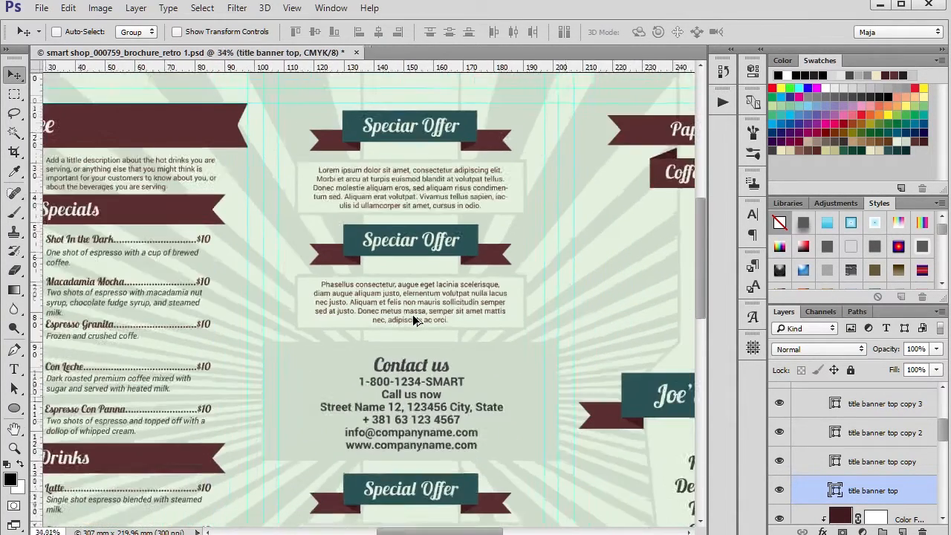
{"action": "scroll", "coordinate": [414, 319], "scroll_direction": "down", "scroll_amount": 2}
{"action": "scroll", "coordinate": [92, 277], "scroll_direction": "up", "scroll_amount": 2}
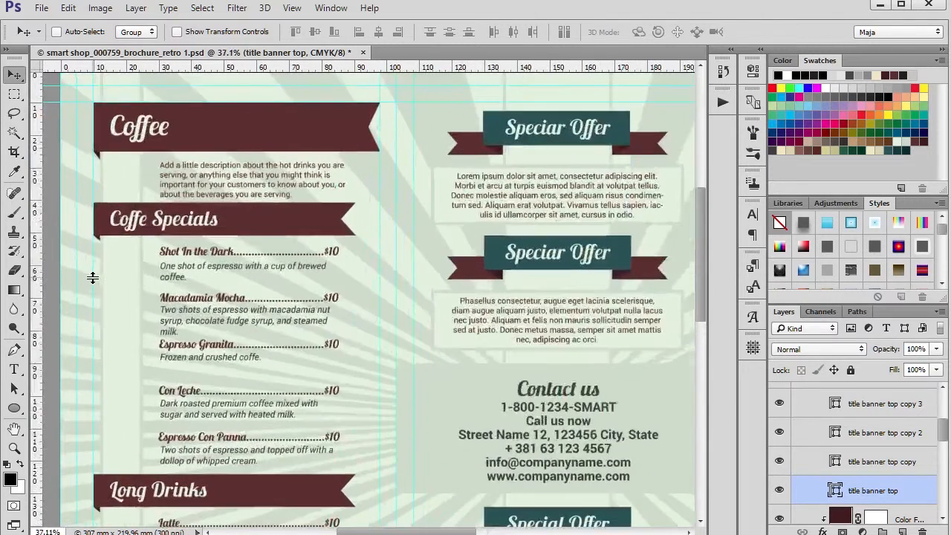
{"action": "scroll", "coordinate": [855, 453], "scroll_direction": "up", "scroll_amount": 3}
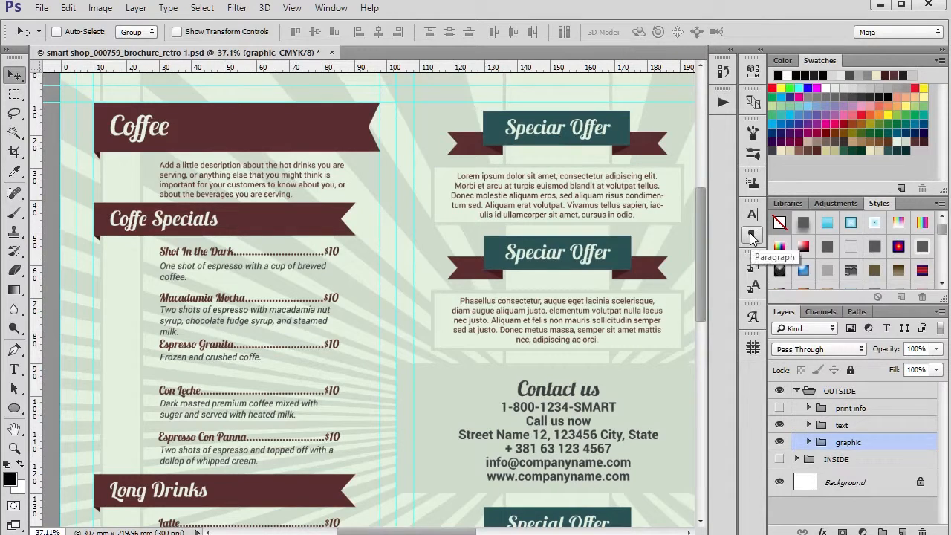
Expand the text layer group and open the options of the Drink Title paragraph style.
{"action": "left_click", "coordinate": [752, 237]}
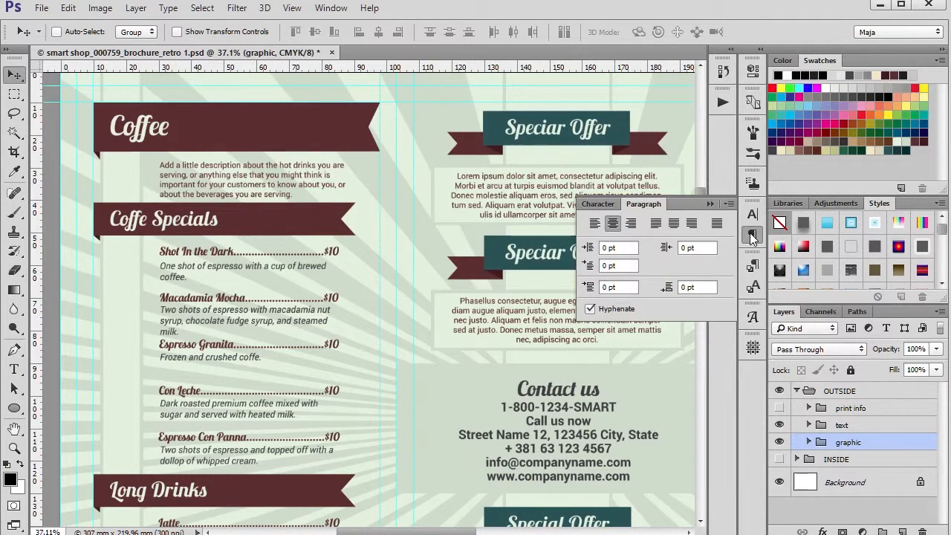
{"action": "left_click", "coordinate": [753, 265]}
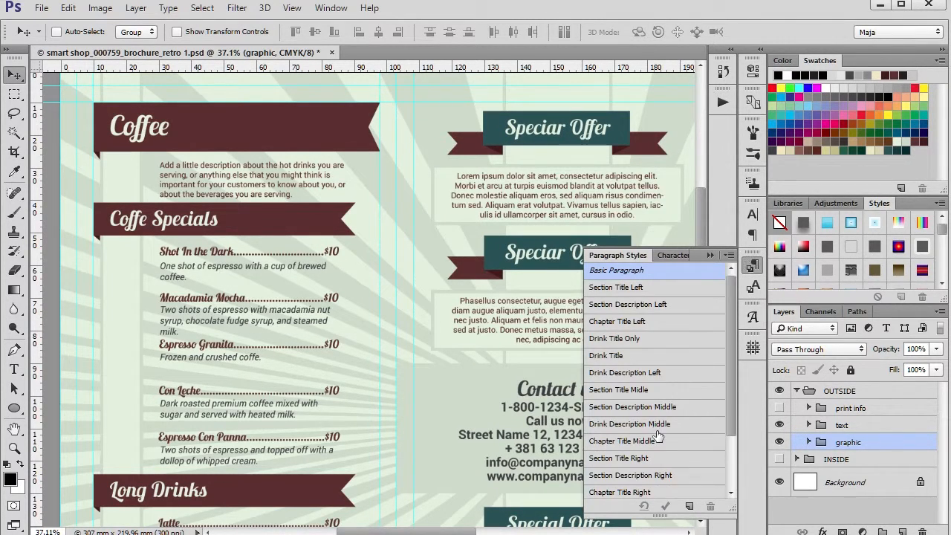
{"action": "scroll", "coordinate": [281, 335], "scroll_direction": "down", "scroll_amount": 2}
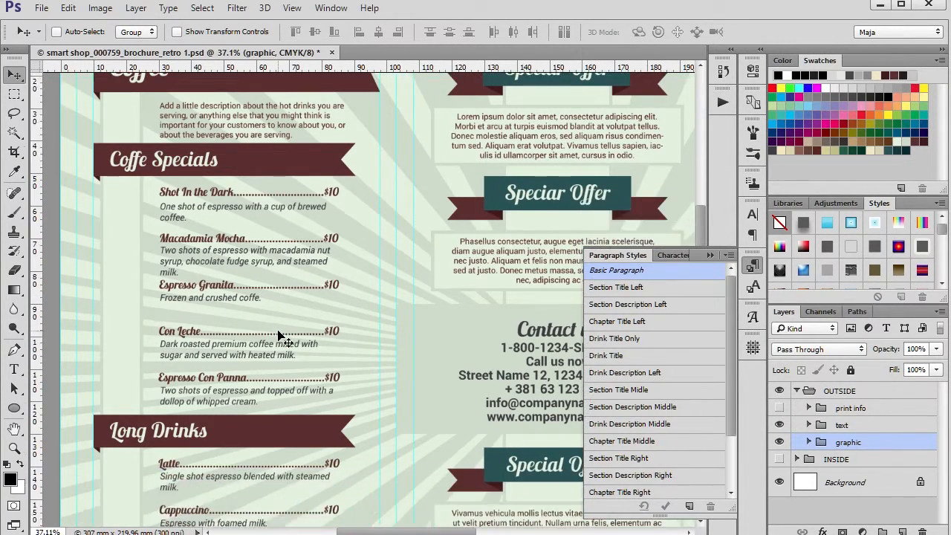
{"action": "left_click", "coordinate": [809, 425]}
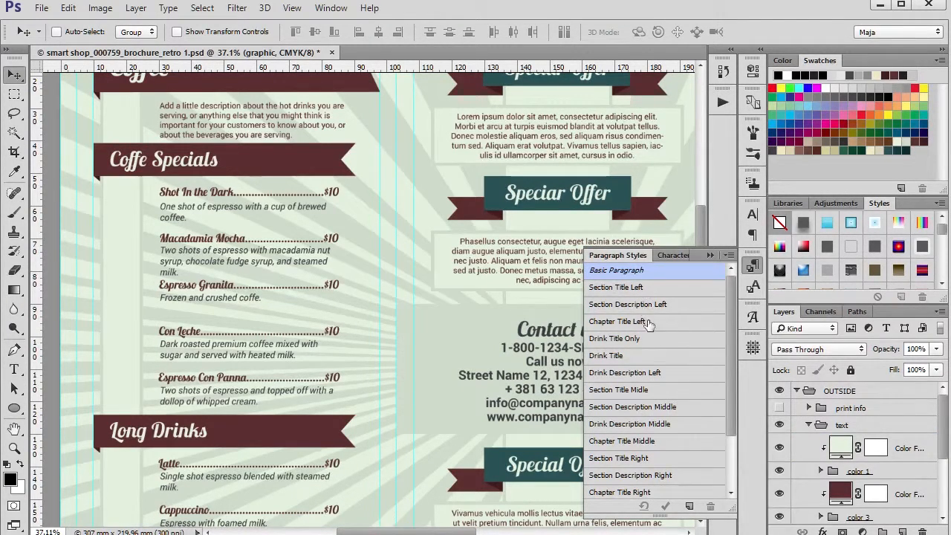
{"action": "left_click", "coordinate": [660, 357]}
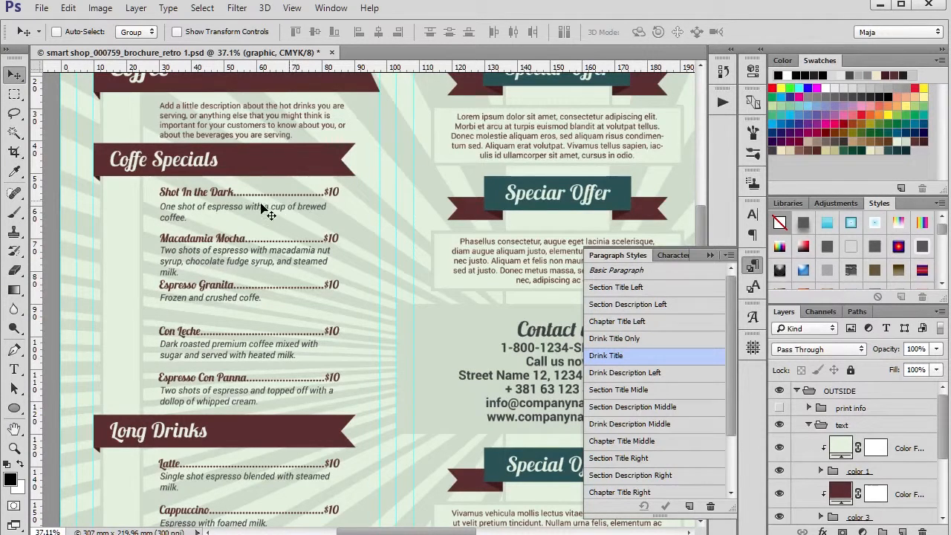
{"action": "double_click", "coordinate": [691, 363]}
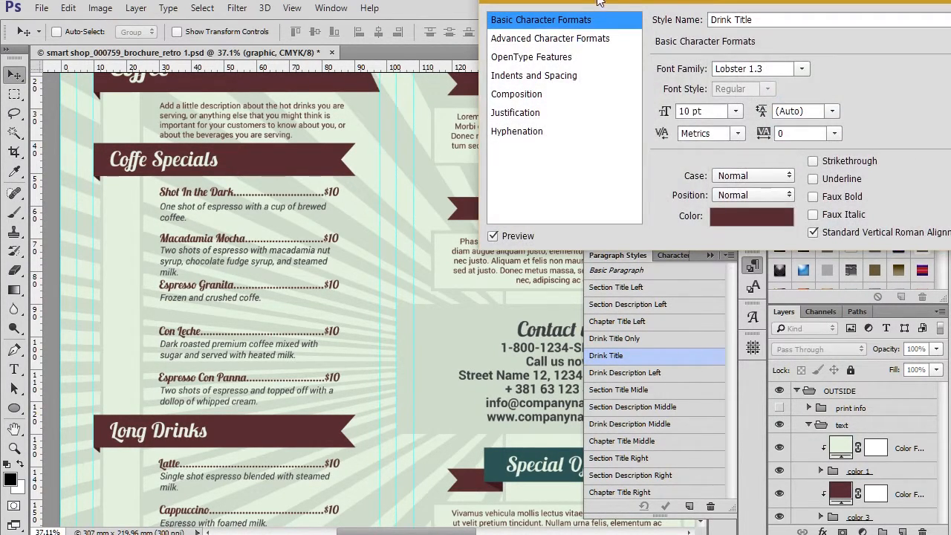
{"action": "left_click_drag", "start_coordinate": [532, 3], "coordinate": [515, 71]}
Set the Drink Title style's font family to Museo Sans.
{"action": "left_click", "coordinate": [719, 151]}
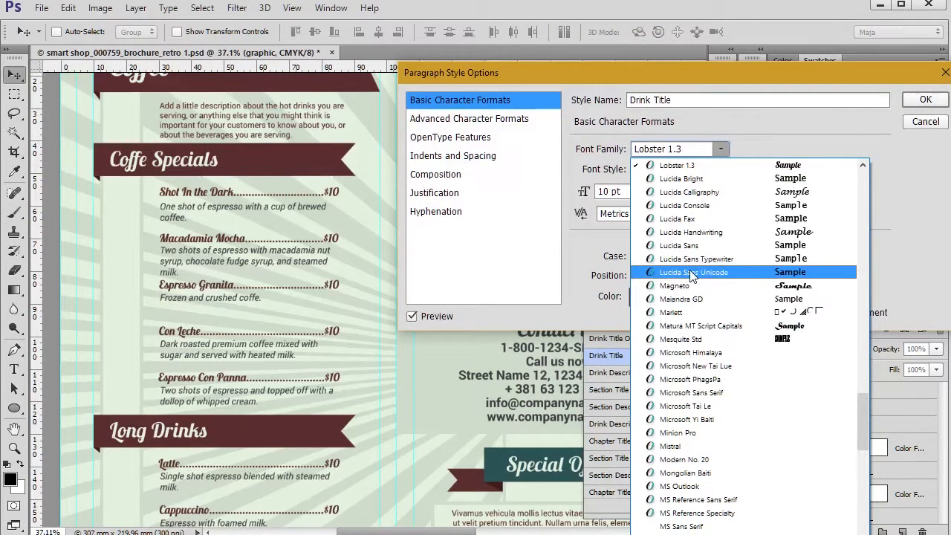
{"action": "scroll", "coordinate": [692, 249], "scroll_direction": "down", "scroll_amount": 4}
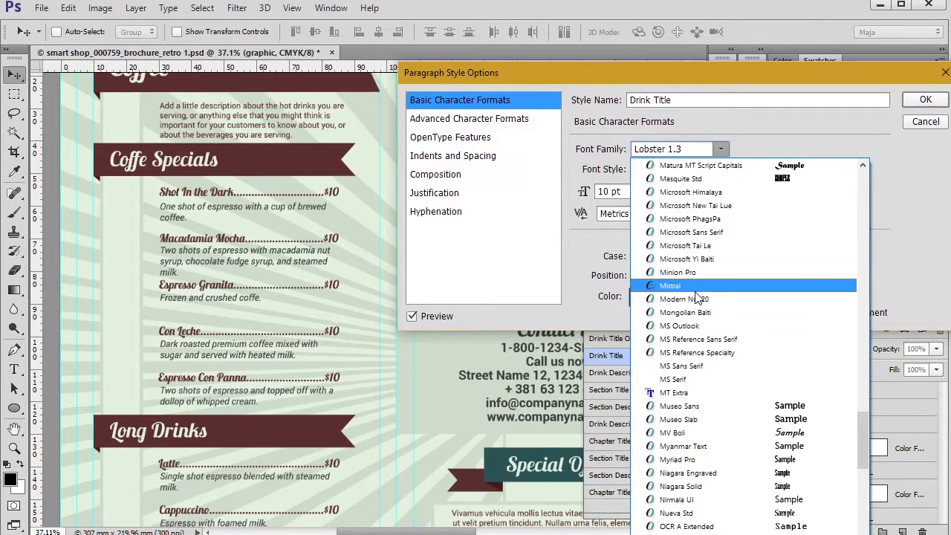
{"action": "left_click", "coordinate": [717, 402]}
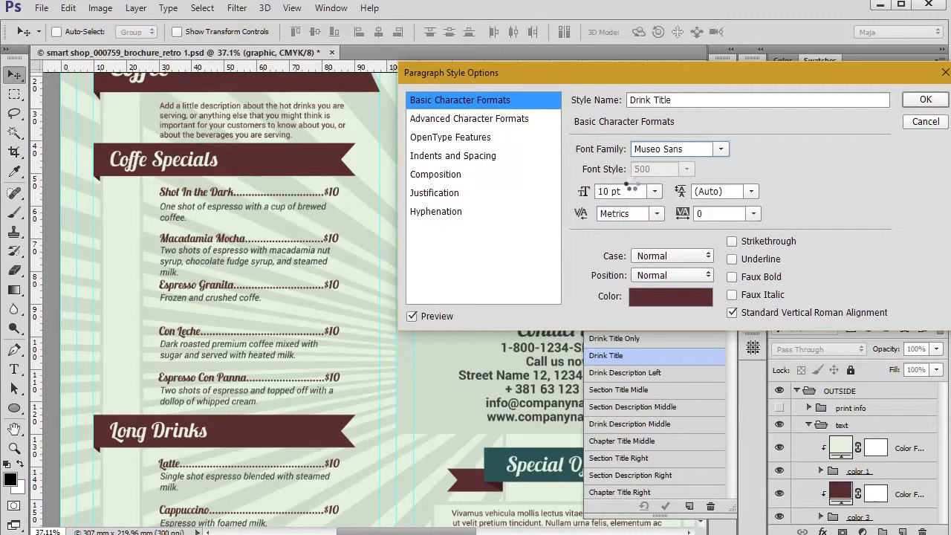
Set both the left and right indents of the Drink Title style to 10 pt.
{"action": "left_click", "coordinate": [525, 124]}
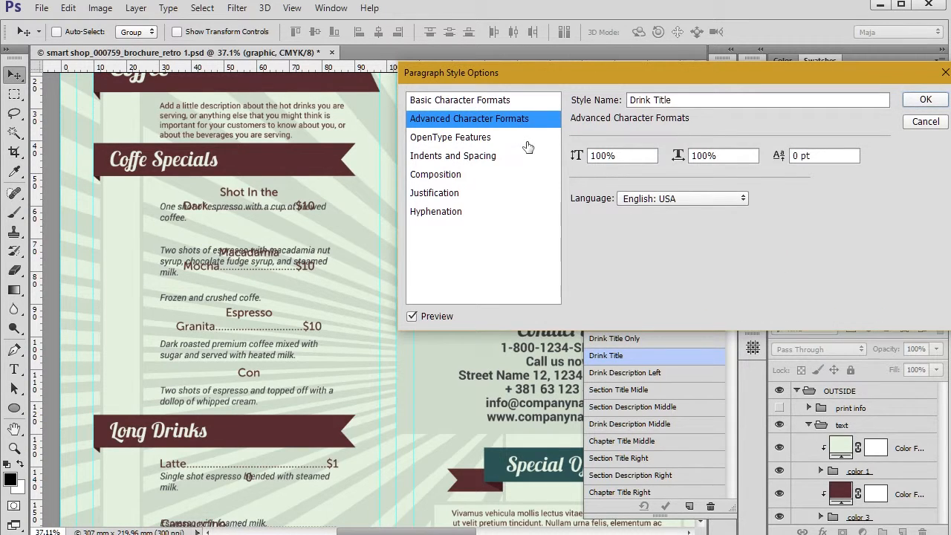
{"action": "left_click", "coordinate": [527, 141]}
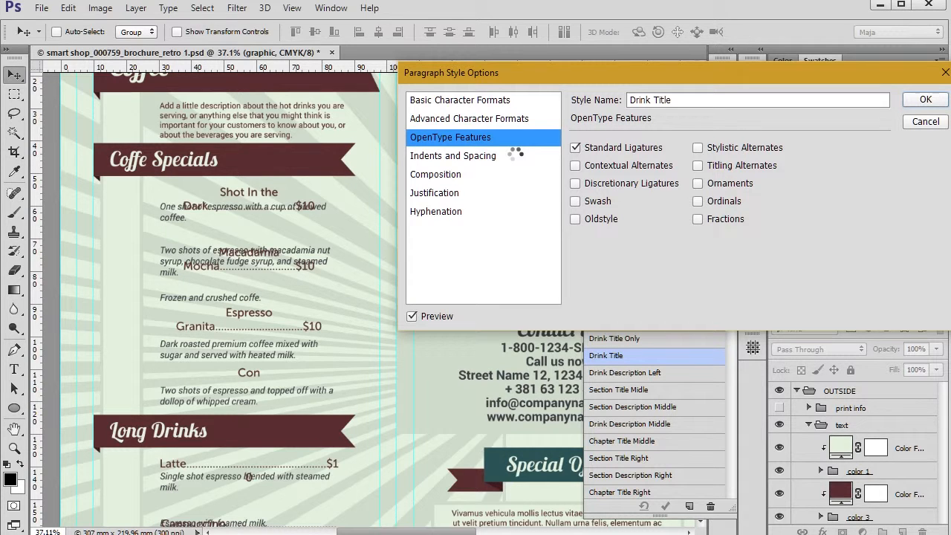
{"action": "left_click", "coordinate": [516, 157]}
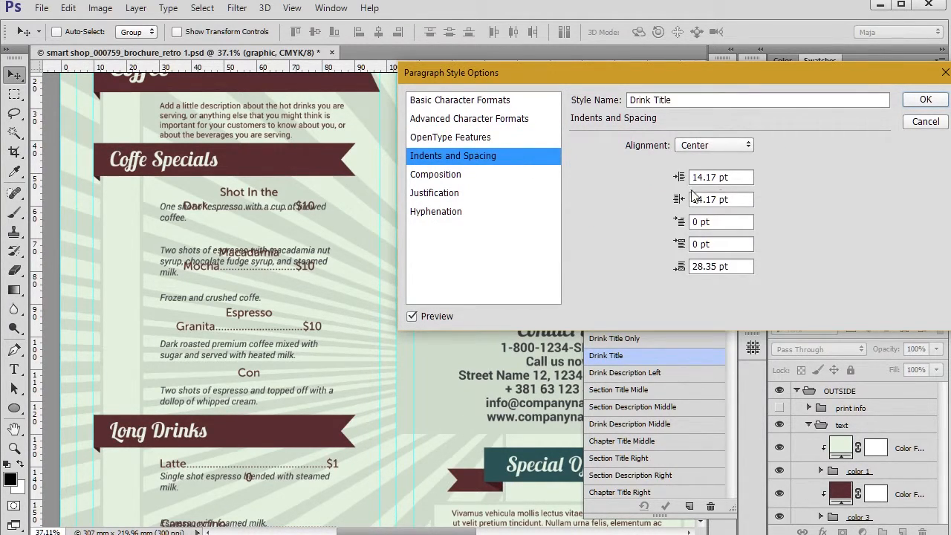
{"action": "left_click_drag", "start_coordinate": [732, 176], "coordinate": [690, 176]}
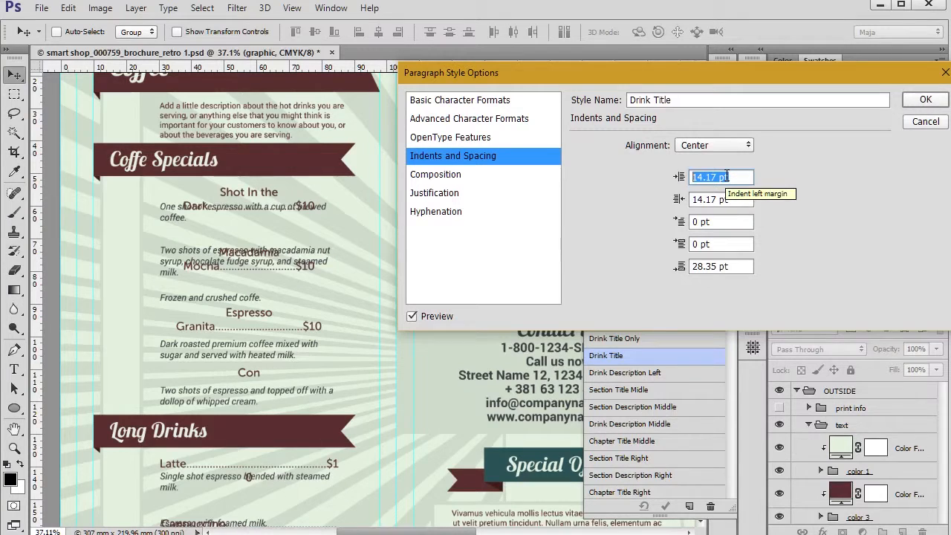
{"action": "type", "text": "10"}
{"action": "key", "text": "Tab"}
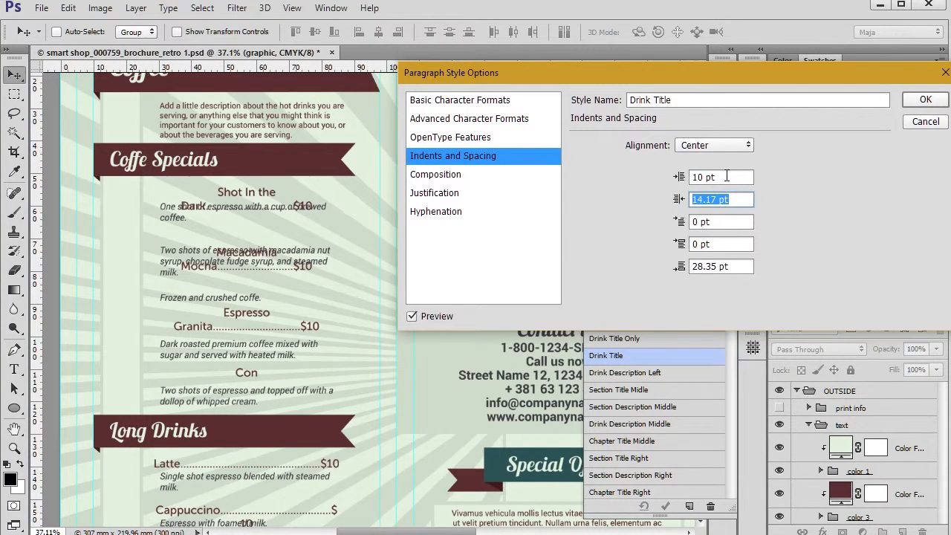
{"action": "type", "text": "10"}
{"action": "key", "text": "Tab"}
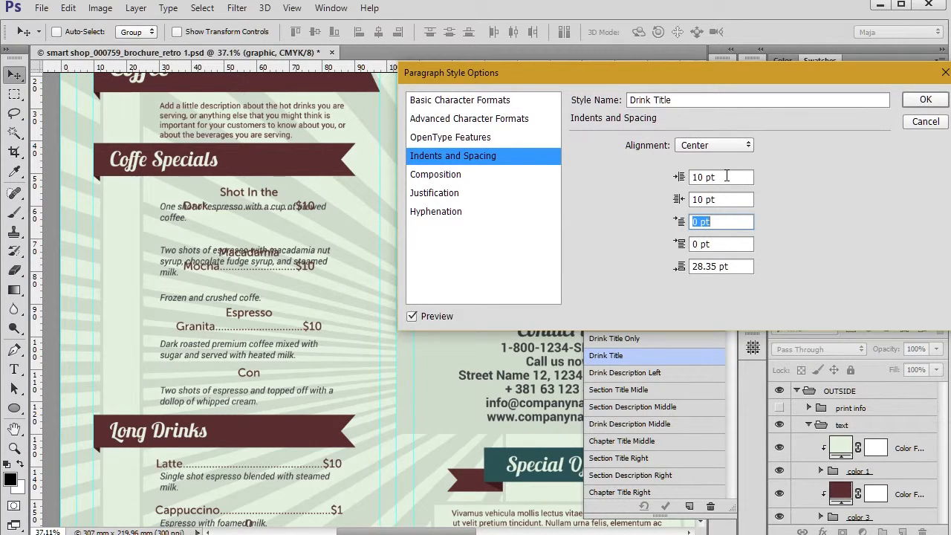
Review the Drink Title style's justification settings and set its font size to 8 pt.
{"action": "left_click", "coordinate": [468, 192]}
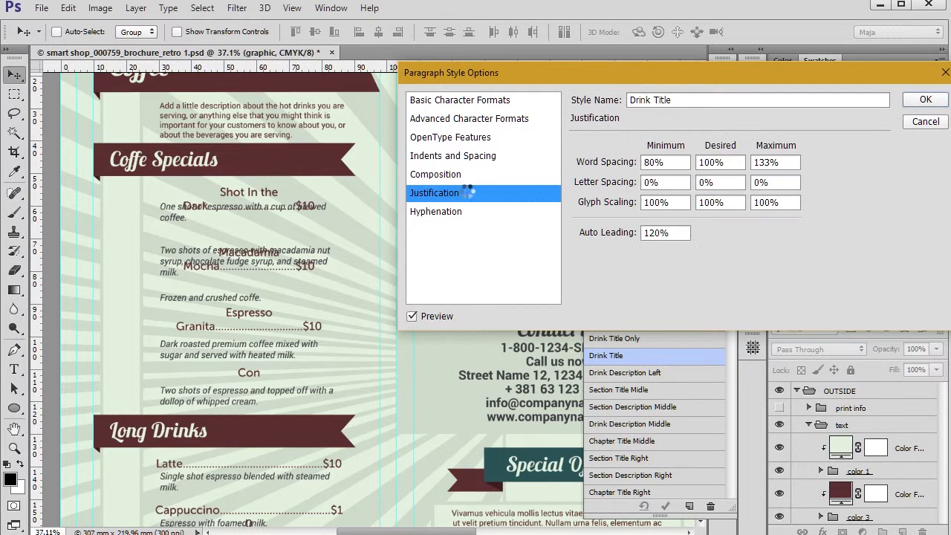
{"action": "left_click", "coordinate": [479, 100]}
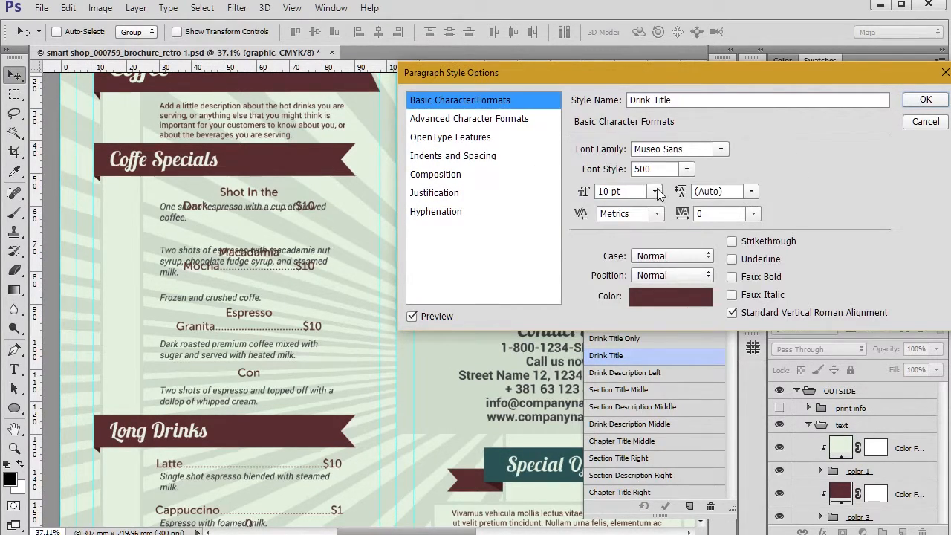
{"action": "left_click_drag", "start_coordinate": [628, 192], "coordinate": [596, 192]}
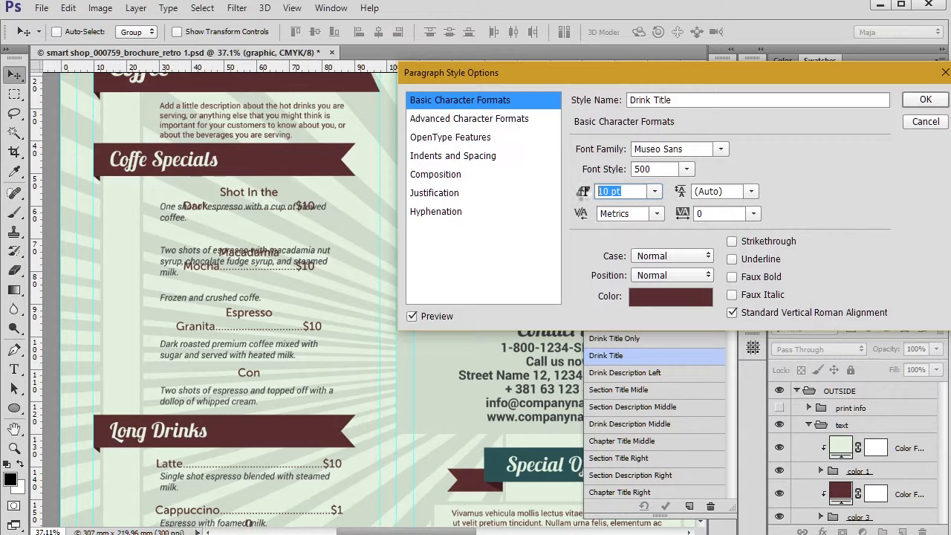
{"action": "type", "text": "8"}
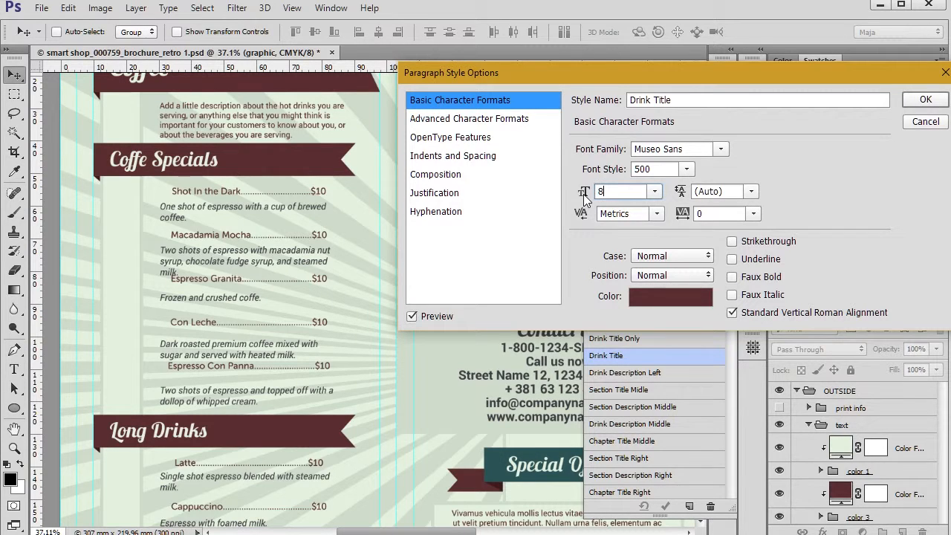
Apply the Drink Title style options and set the font size of all the Coffe Specials drink titles to 9 pt.
{"action": "left_click", "coordinate": [927, 101]}
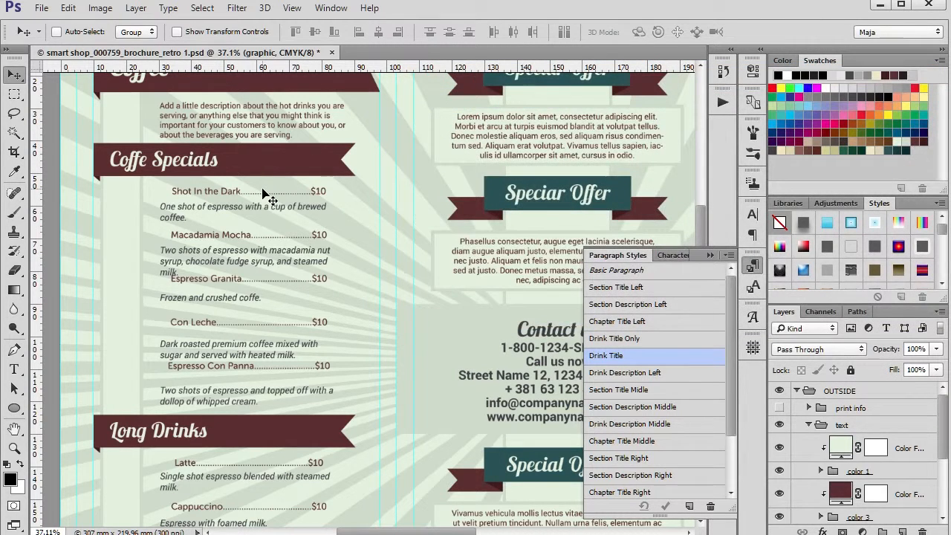
{"action": "key", "text": "t"}
{"action": "left_click", "coordinate": [168, 192]}
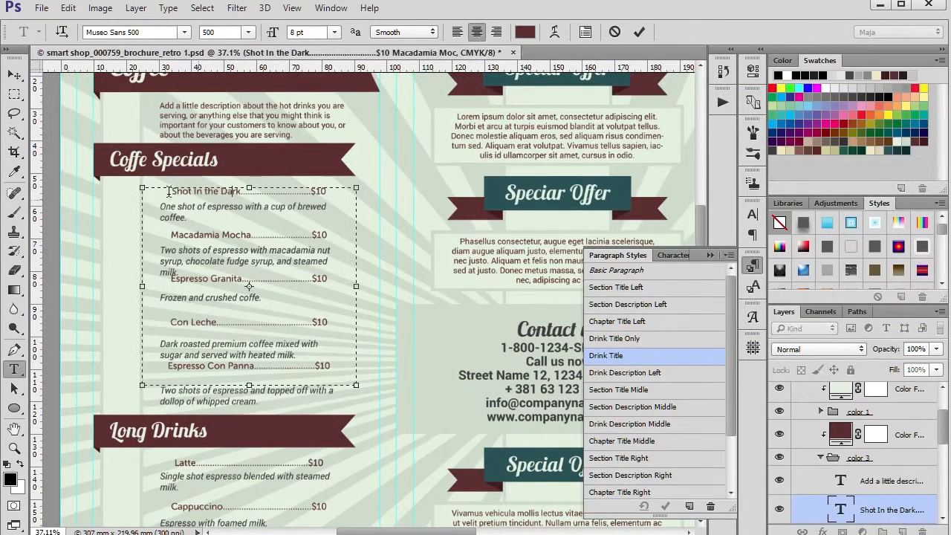
{"action": "left_click_drag", "start_coordinate": [168, 191], "coordinate": [355, 395]}
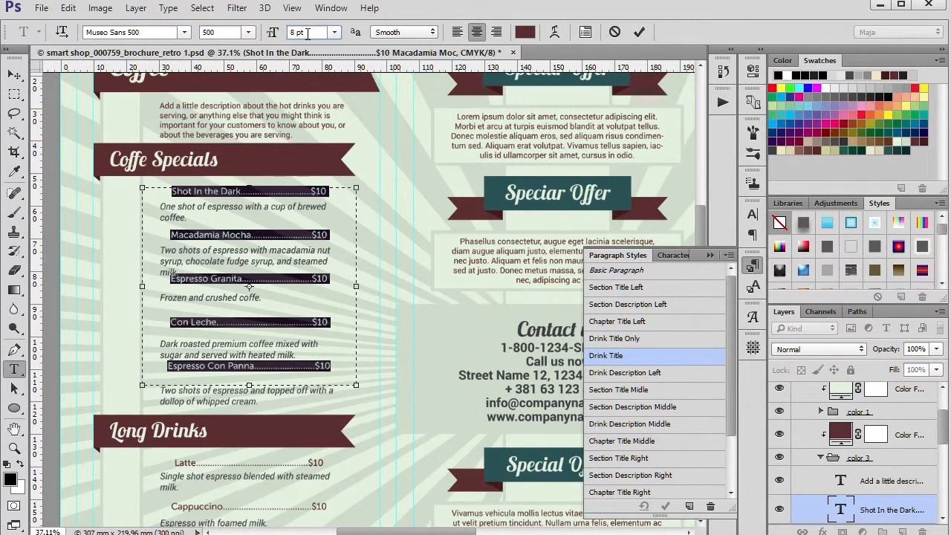
{"action": "key", "text": "Up"}
{"action": "key", "text": "Return"}
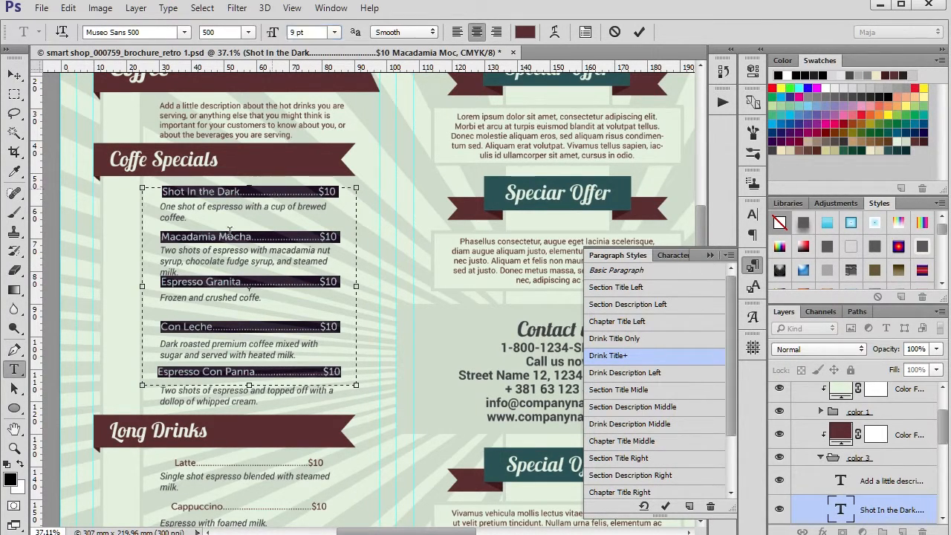
{"action": "left_click", "coordinate": [220, 206]}
Switch to the Notepad drink list and delete the description line under each of the five drinks, keeping the names and prices.
{"action": "scroll", "coordinate": [216, 212], "scroll_direction": "up", "scroll_amount": 2}
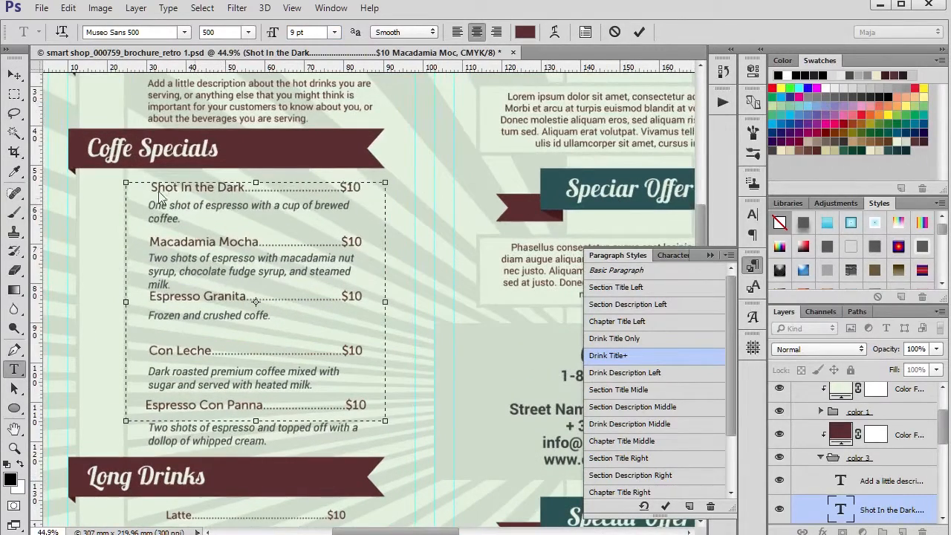
{"action": "left_click_drag", "start_coordinate": [152, 187], "coordinate": [369, 191]}
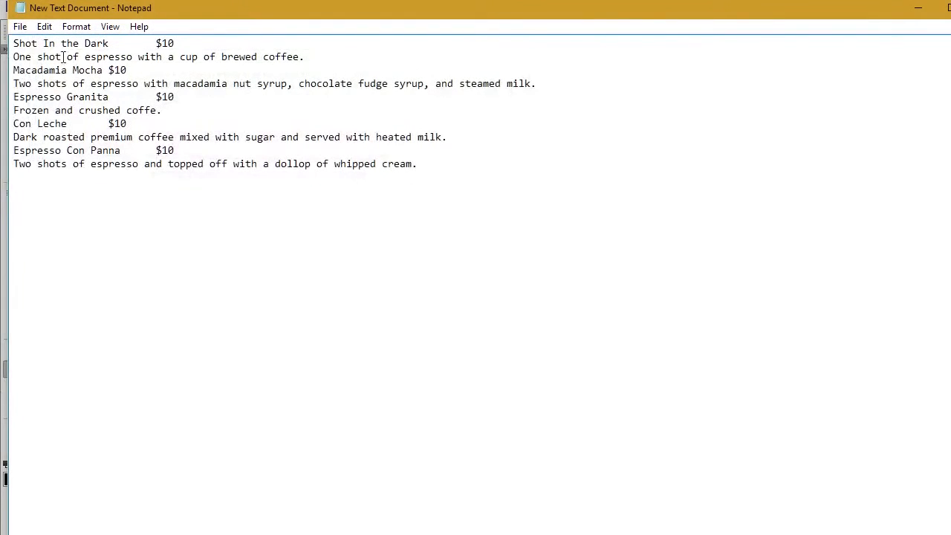
{"action": "left_click_drag", "start_coordinate": [14, 57], "coordinate": [337, 61]}
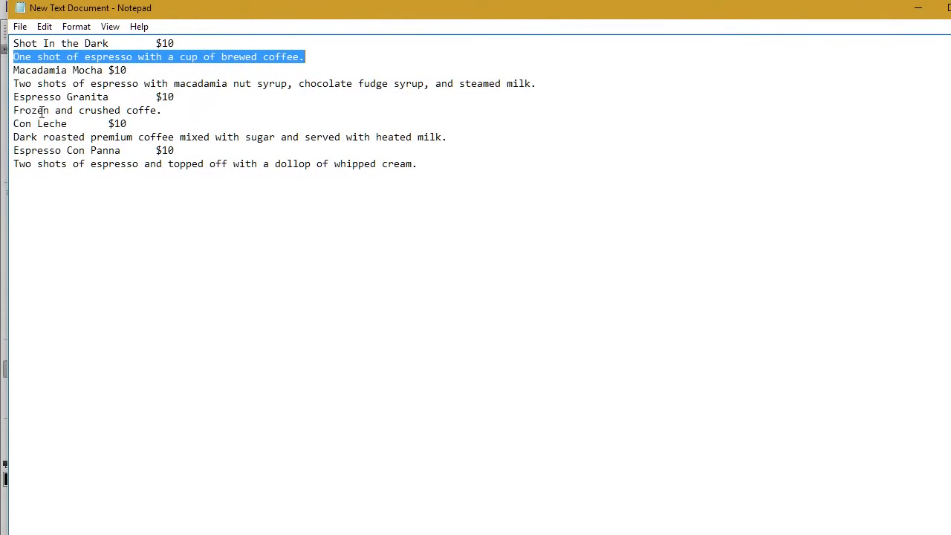
{"action": "key", "text": "Delete"}
{"action": "left_click_drag", "start_coordinate": [13, 83], "coordinate": [443, 106]}
{"action": "key", "text": "Delete"}
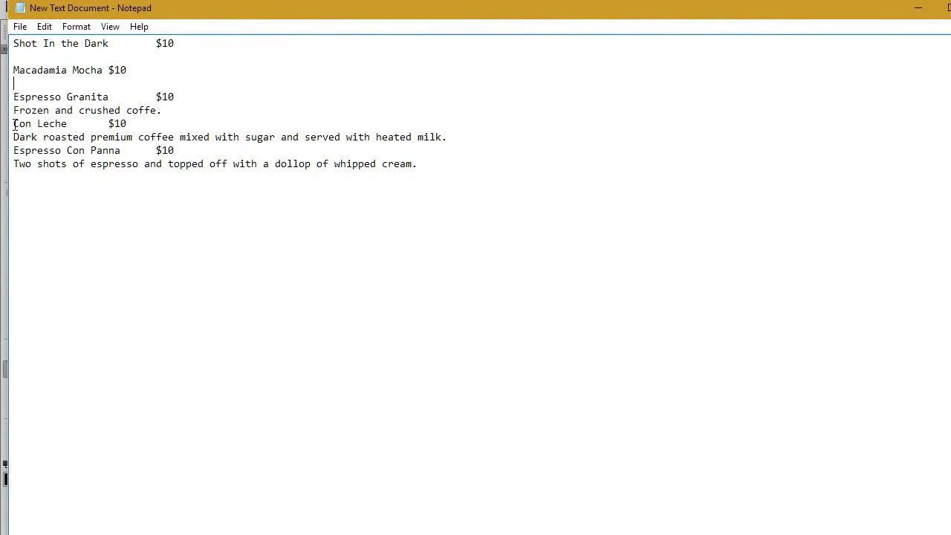
{"action": "left_click_drag", "start_coordinate": [11, 113], "coordinate": [202, 115]}
{"action": "key", "text": "Delete"}
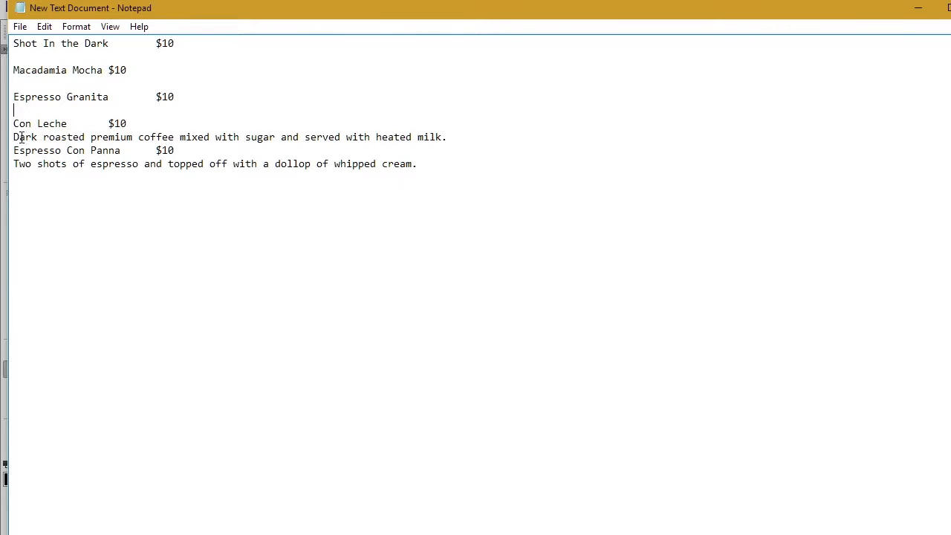
{"action": "left_click_drag", "start_coordinate": [13, 135], "coordinate": [440, 148]}
{"action": "key", "text": "Delete"}
{"action": "left_click_drag", "start_coordinate": [14, 163], "coordinate": [458, 163]}
{"action": "key", "text": "Delete"}
Remove the blank lines between the five drink entries in the Notepad list.
{"action": "key", "text": "BackSpace"}
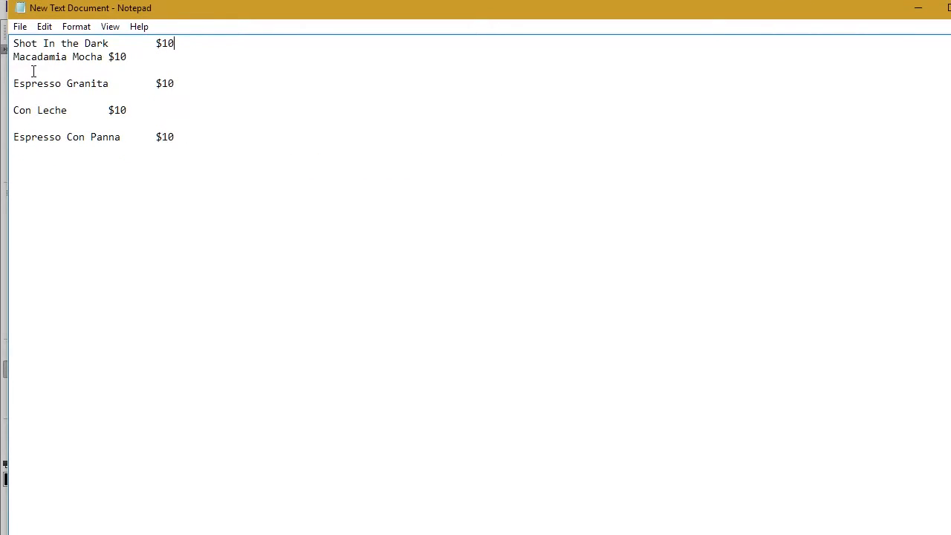
{"action": "left_click", "coordinate": [33, 73]}
{"action": "key", "text": "BackSpace"}
{"action": "left_click", "coordinate": [35, 86]}
{"action": "key", "text": "BackSpace"}
{"action": "key", "text": "BackSpace"}
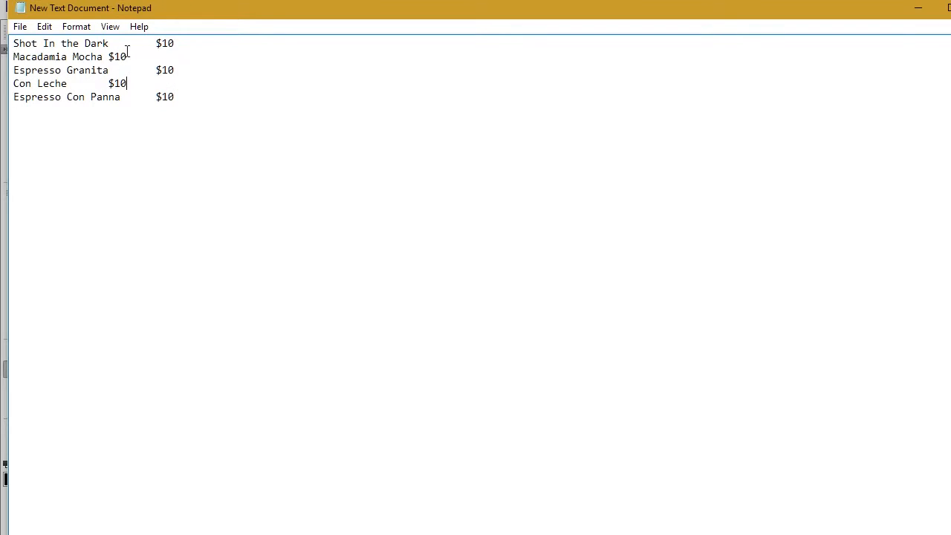
Reduce the gap between each drink name and its $10 price to a single space.
{"action": "left_click_drag", "start_coordinate": [135, 43], "coordinate": [109, 43]}
{"action": "key", "text": "BackSpace"}
{"action": "key", "text": "BackSpace"}
{"action": "left_click_drag", "start_coordinate": [114, 43], "coordinate": [109, 43]}
{"action": "left_click", "coordinate": [108, 56]}
{"action": "left_click", "coordinate": [107, 57]}
{"action": "double_click", "coordinate": [152, 71]}
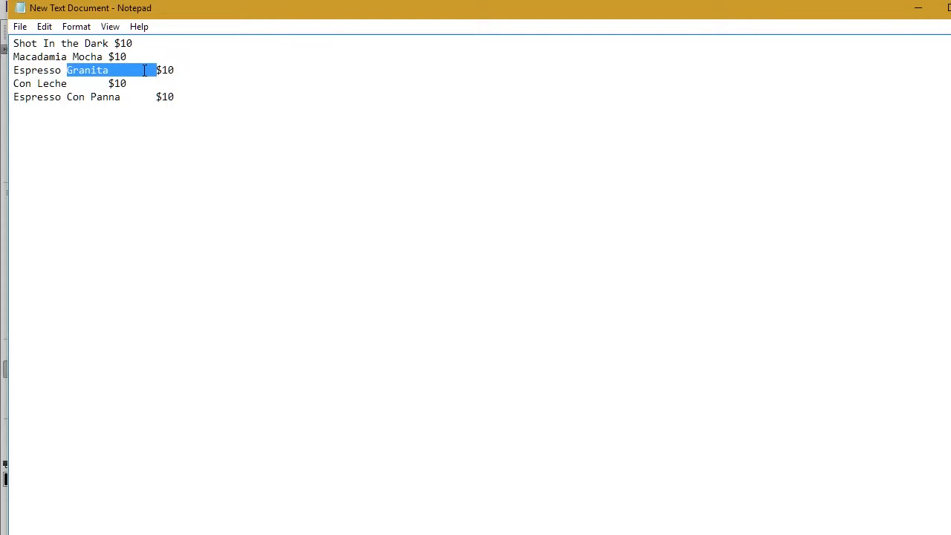
{"action": "left_click", "coordinate": [138, 70]}
{"action": "left_click_drag", "start_coordinate": [155, 70], "coordinate": [69, 83]}
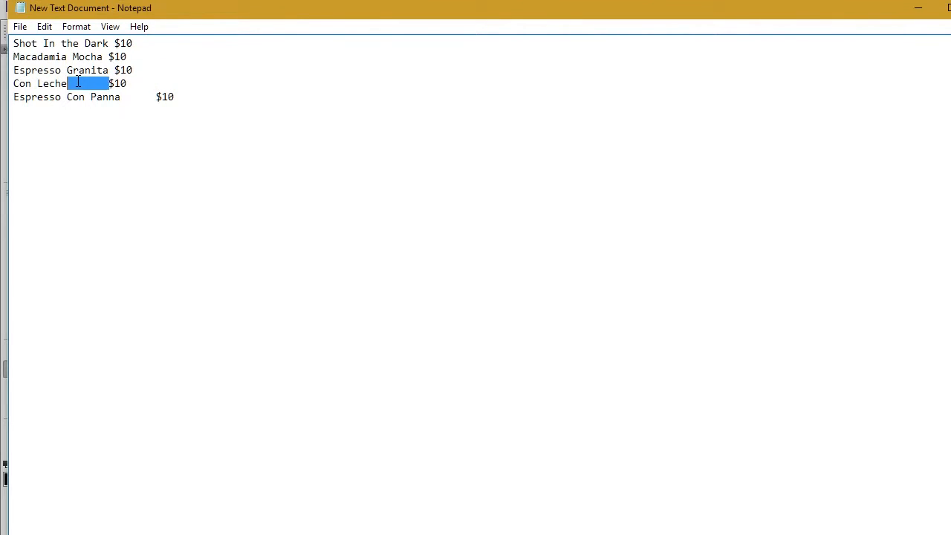
{"action": "left_click_drag", "start_coordinate": [155, 96], "coordinate": [123, 97]}
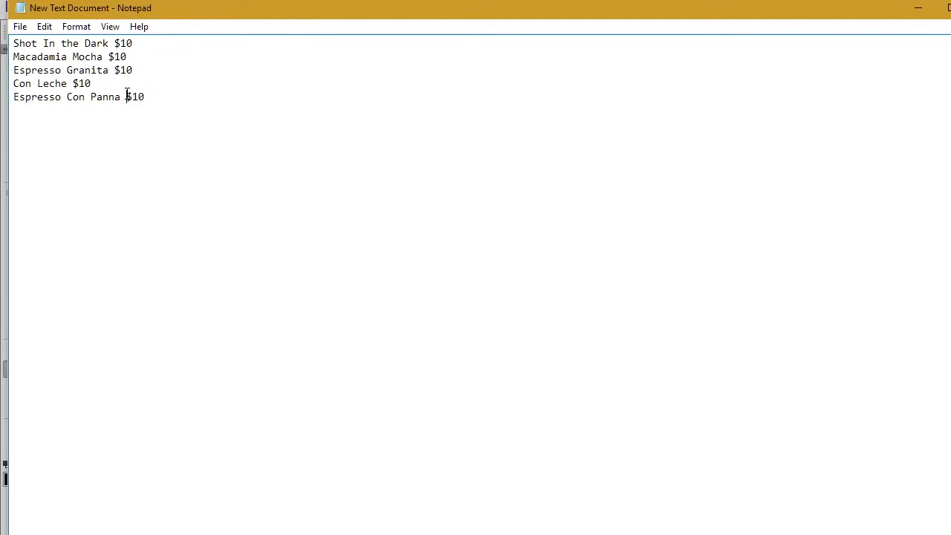
Copy the whole cleaned drink list and paste it into Photoshop over the entire Coffe Specials drink title text.
{"action": "left_click_drag", "start_coordinate": [12, 43], "coordinate": [199, 116]}
{"action": "right_click", "coordinate": [77, 88]}
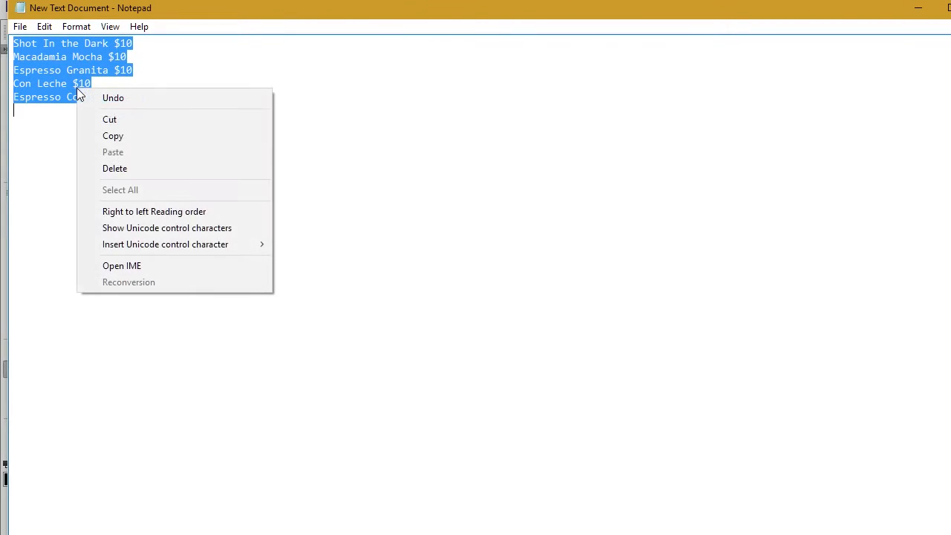
{"action": "left_click", "coordinate": [111, 136]}
{"action": "left_click", "coordinate": [918, 7]}
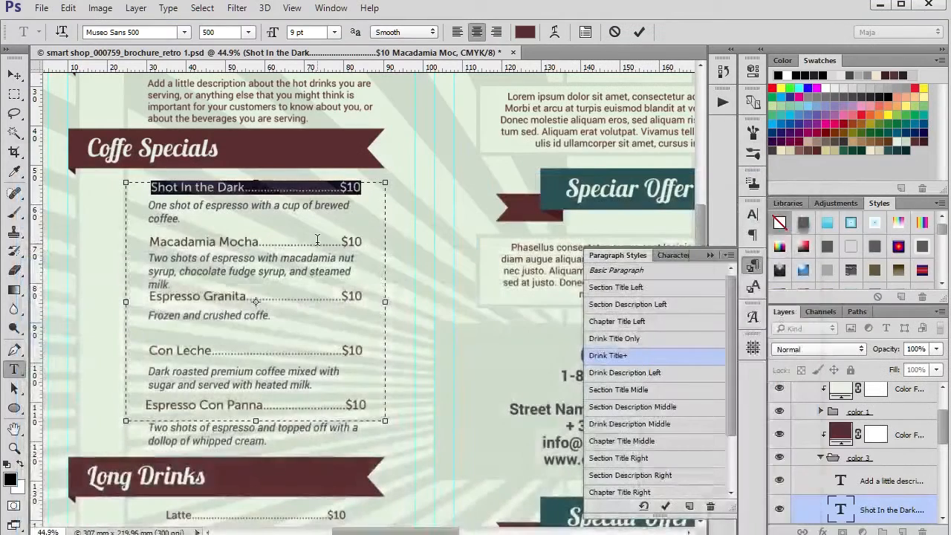
{"action": "key", "text": "ctrl+a"}
{"action": "key", "text": "ctrl+v"}
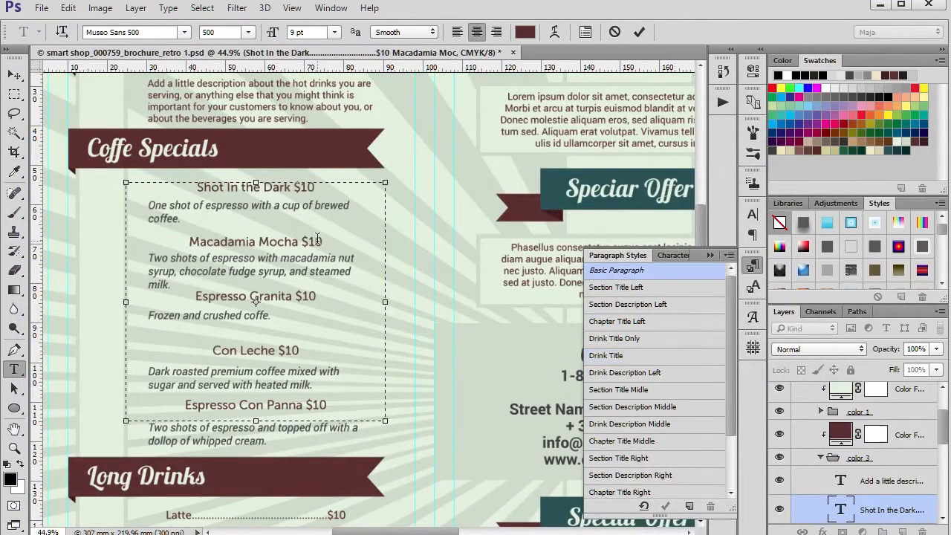
Fill the gap between Shot In the Dark and its $10 price with a row of dots spanning the column.
{"action": "left_click", "coordinate": [292, 189]}
{"action": "type", "text": ".........."}
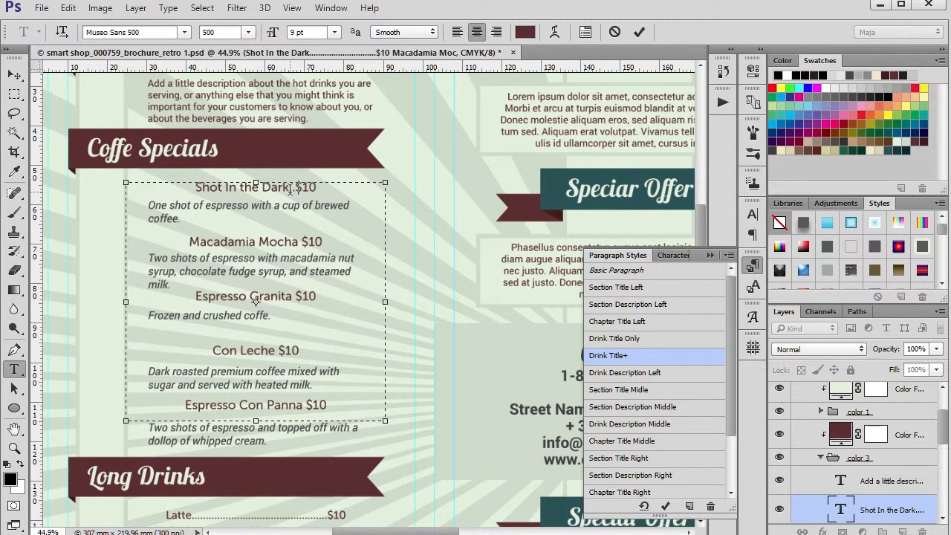
{"action": "type", "text": ".........."}
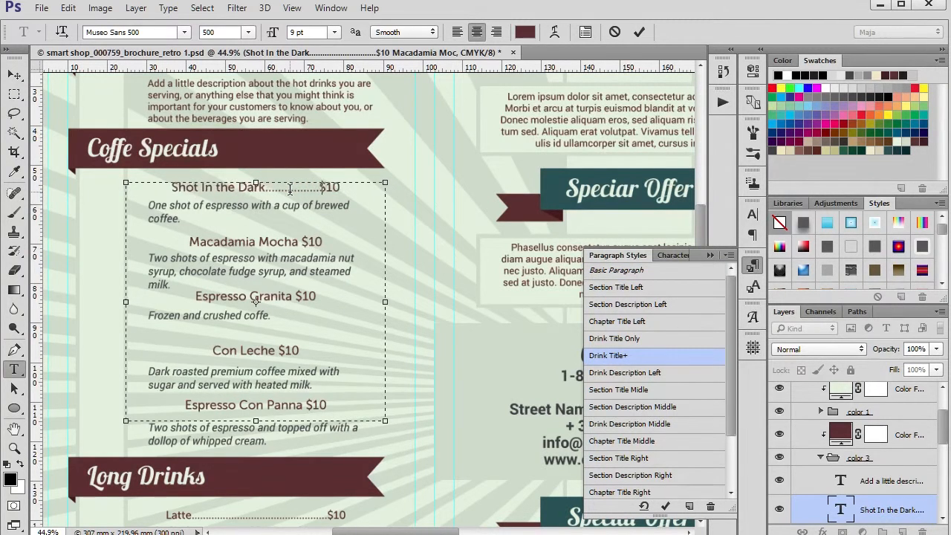
{"action": "type", "text": ".........."}
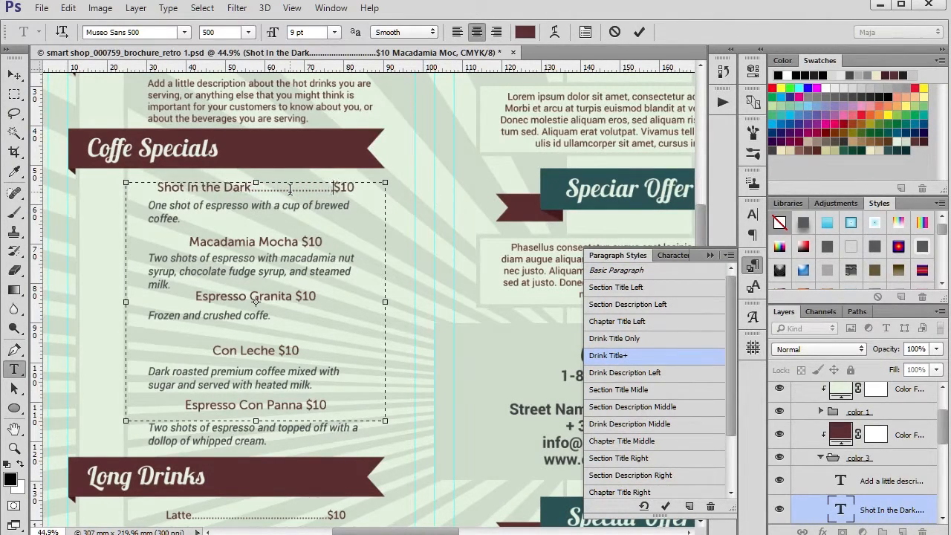
{"action": "type", "text": ".."}
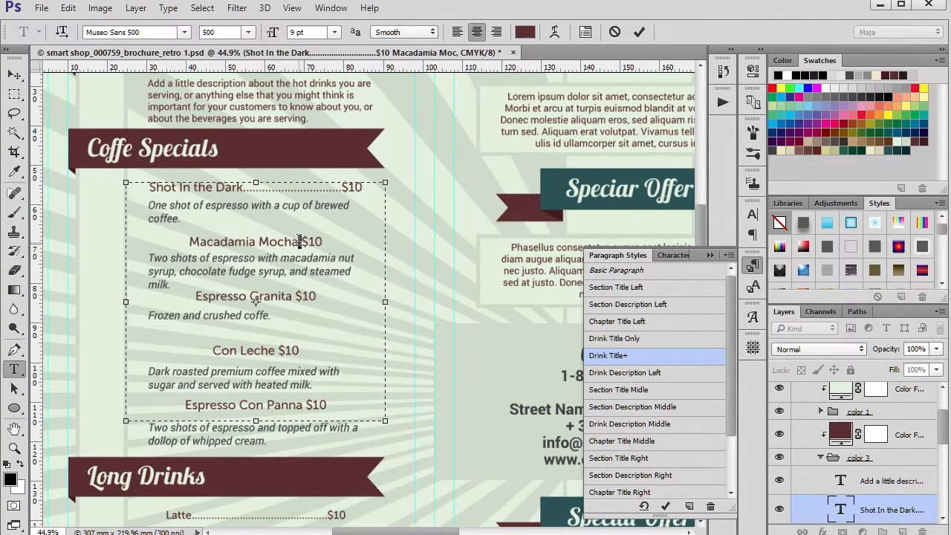
Add dot leaders before the $10 prices of Macadamia Mocha and Espresso Granita, matching the width of the first line.
{"action": "type", "text": ".................."}
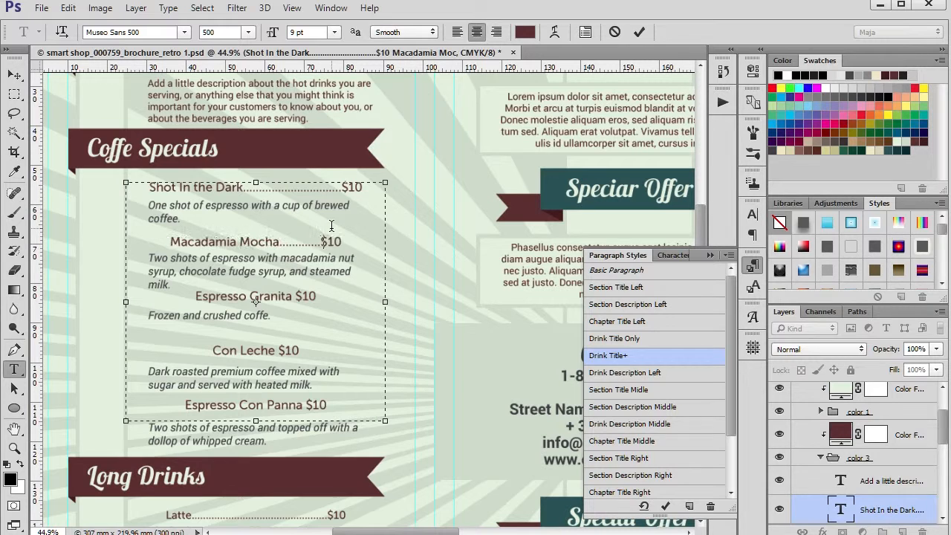
{"action": "type", "text": "........"}
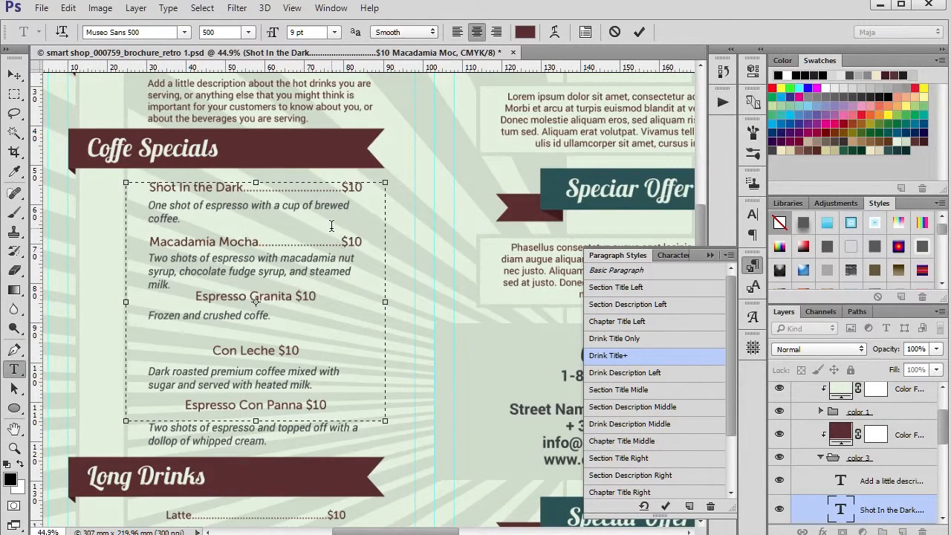
{"action": "left_click", "coordinate": [295, 296]}
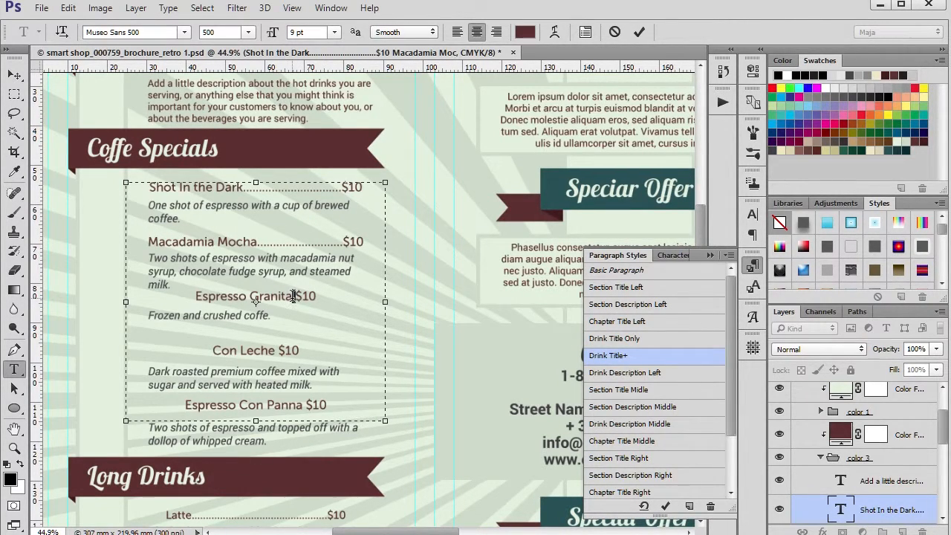
{"action": "type", "text": "....................."}
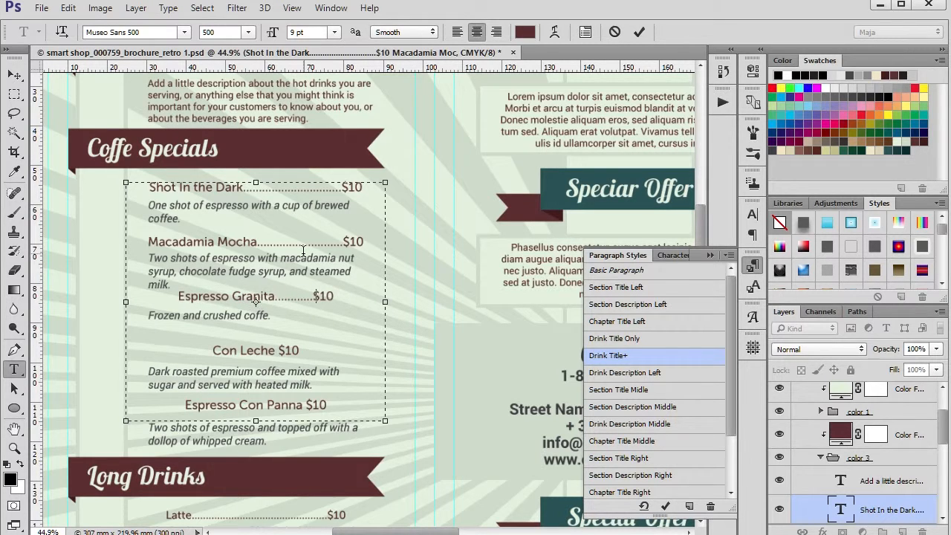
{"action": "type", "text": "......."}
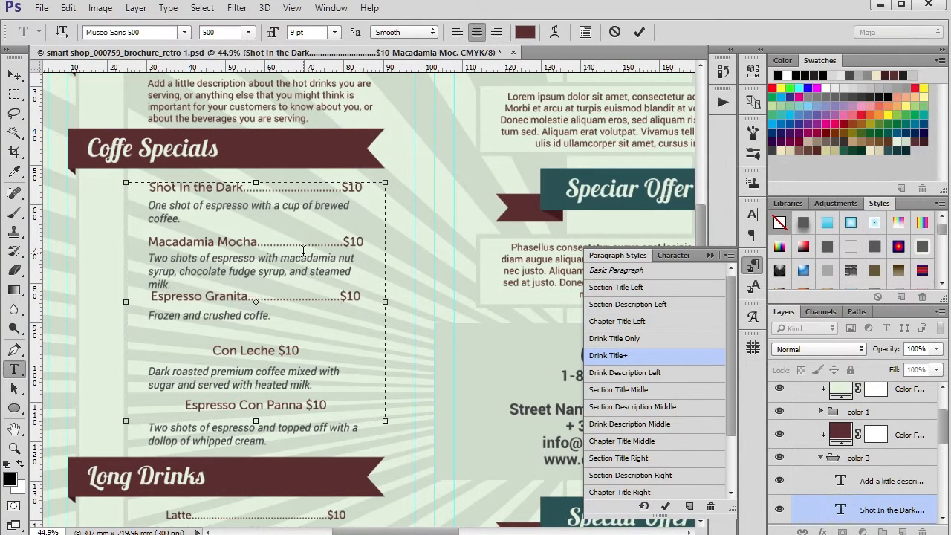
Add a dot leader between Con Leche and its $10 price, matching the width of the lines above.
{"action": "left_click", "coordinate": [277, 352]}
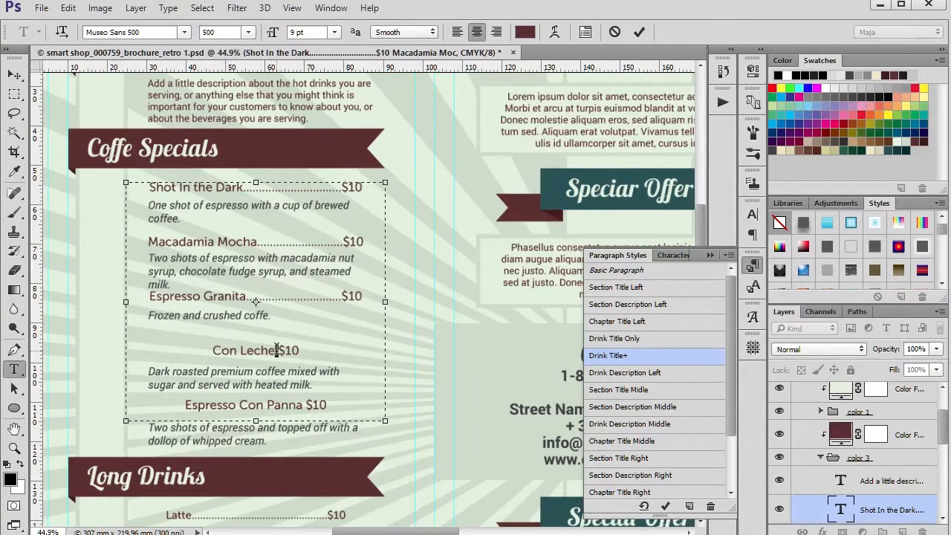
{"action": "type", "text": "................"}
{"action": "type", "text": "..................."}
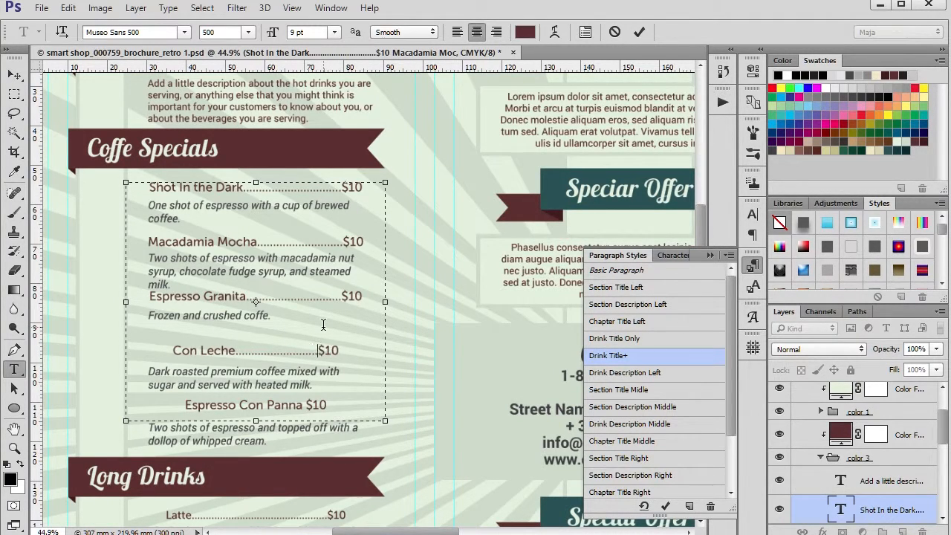
{"action": "type", "text": ".................."}
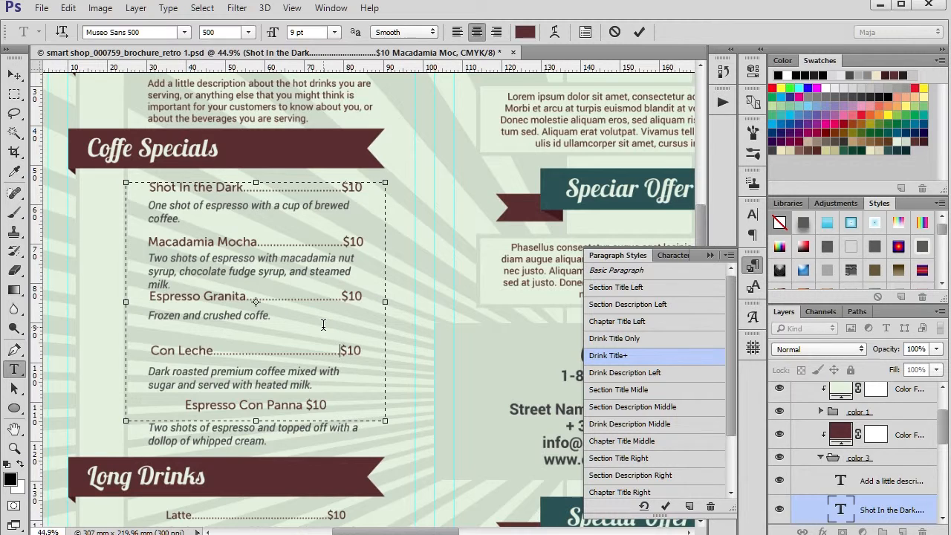
{"action": "type", "text": ".."}
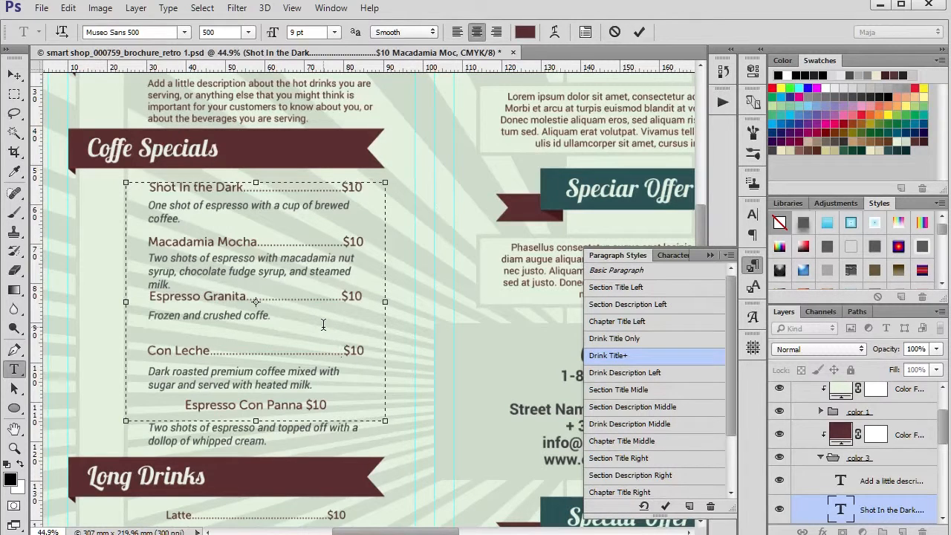
Add a dot leader between Espresso Con Panna and its $10 price and commit the text edit.
{"action": "left_click", "coordinate": [304, 404]}
{"action": "type", "text": "............"}
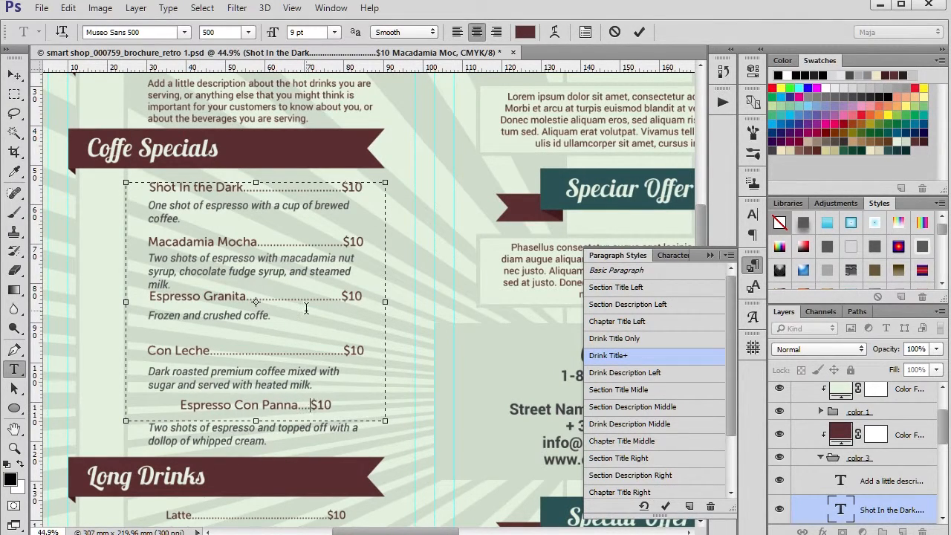
{"action": "type", "text": "............."}
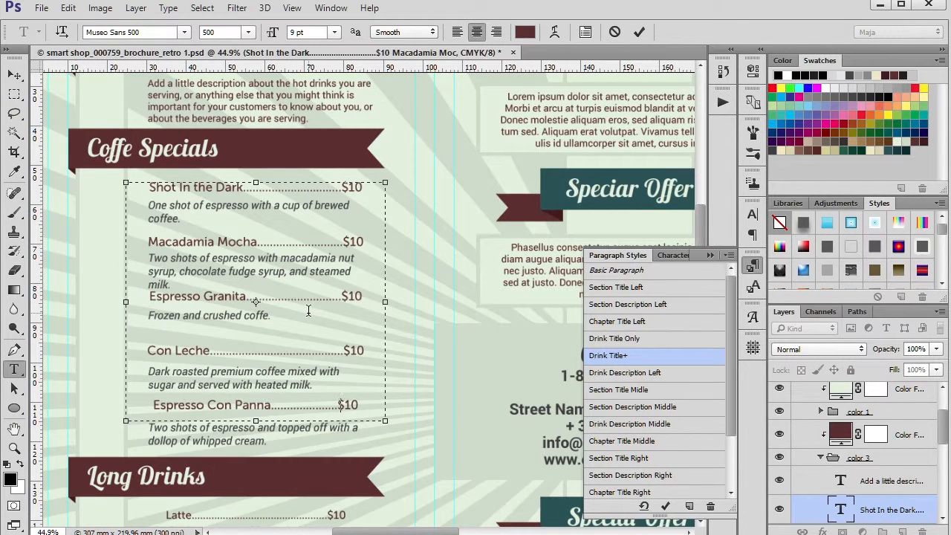
{"action": "left_click", "coordinate": [634, 34]}
Collapse the Paragraph Styles panel, switch to the Move tool and minimize the Photoshop window.
{"action": "left_click", "coordinate": [749, 266]}
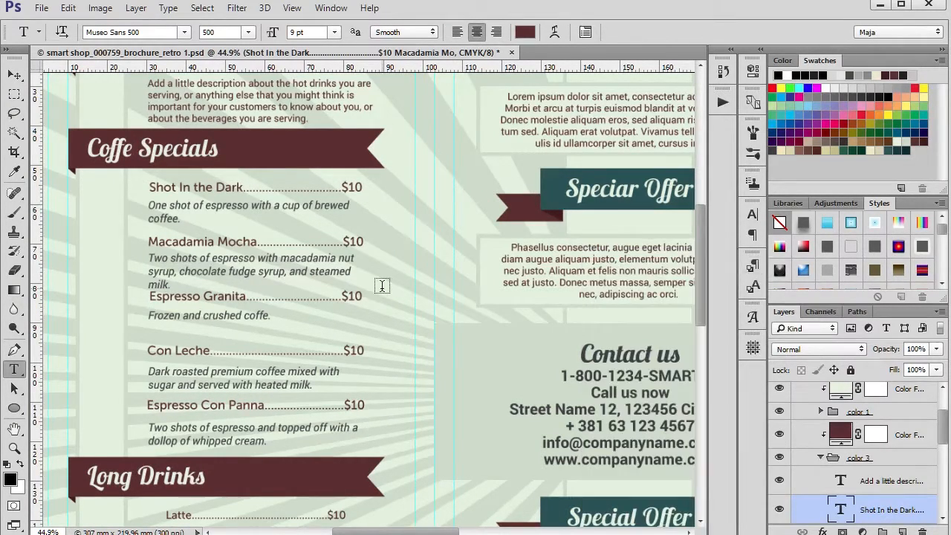
{"action": "left_click", "coordinate": [14, 74]}
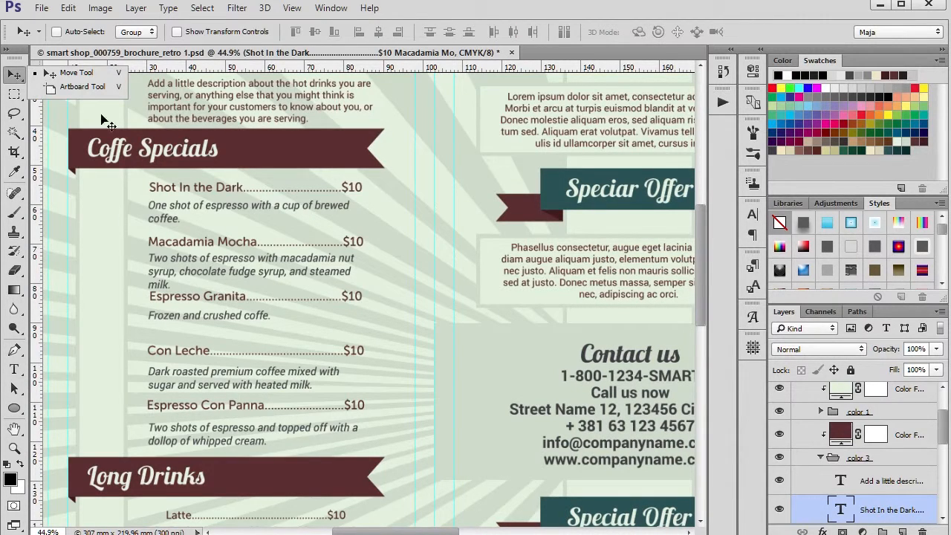
{"action": "left_click", "coordinate": [880, 6]}
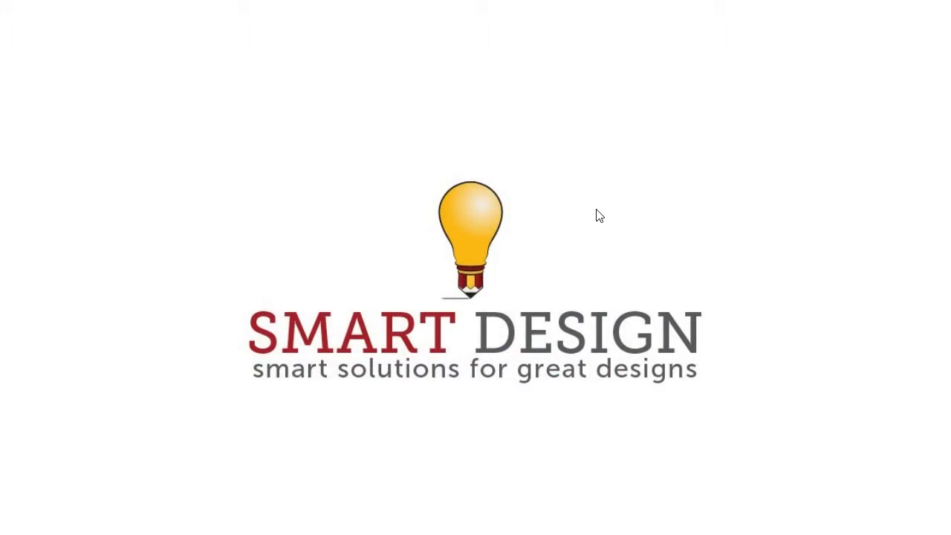